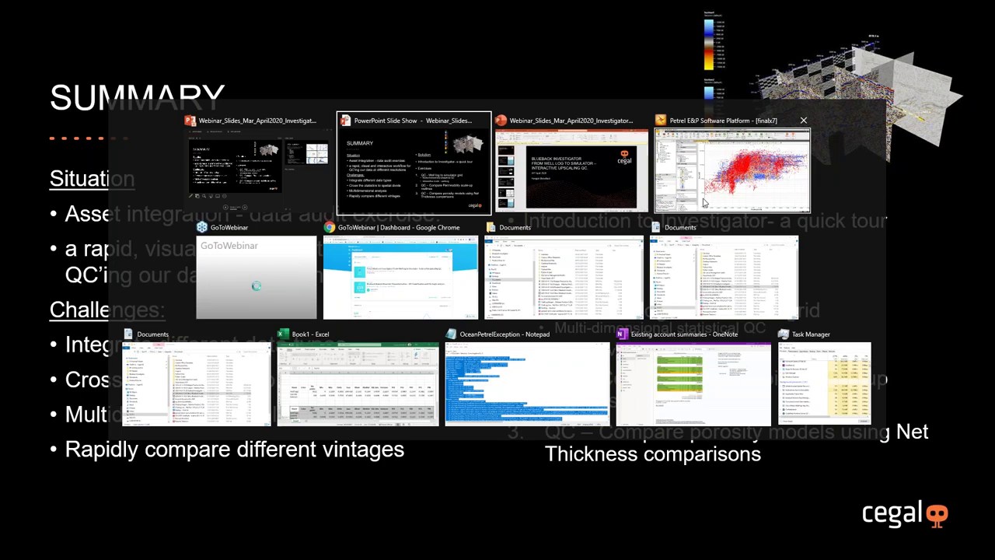
Bring Petrel forward, apply the Intro layout, and briefly browse the Wells and Seismic folders.
{"action": "left_click", "coordinate": [704, 202]}
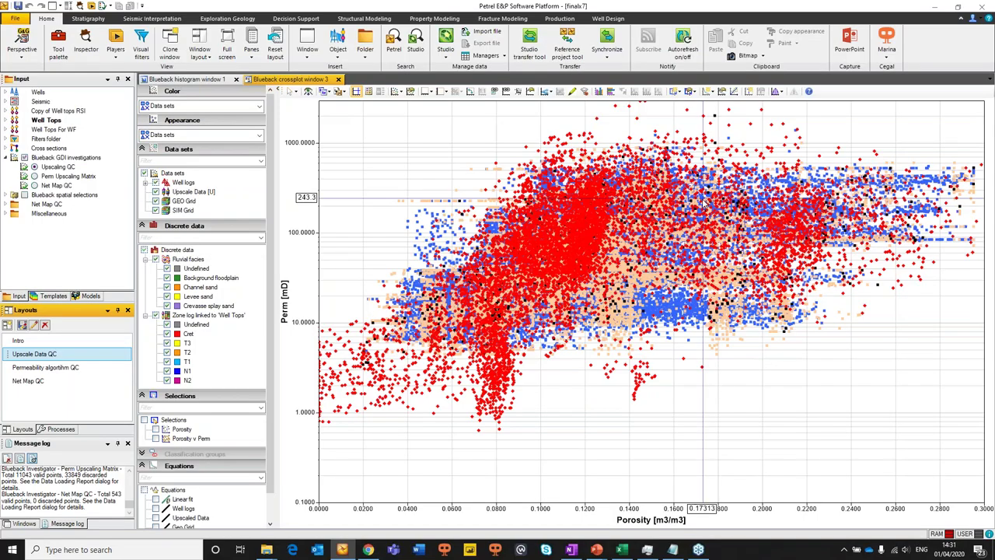
{"action": "double_click", "coordinate": [65, 342]}
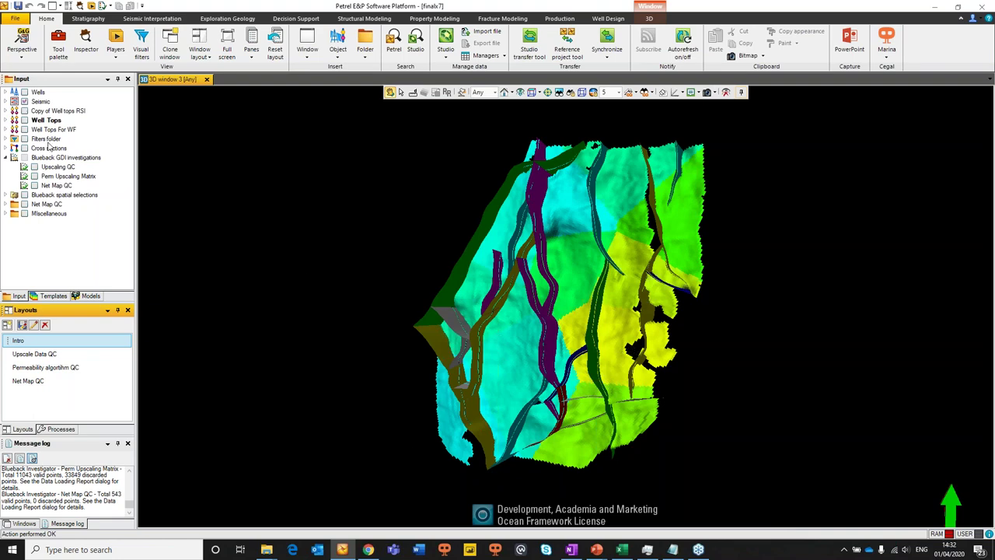
{"action": "left_click", "coordinate": [5, 92]}
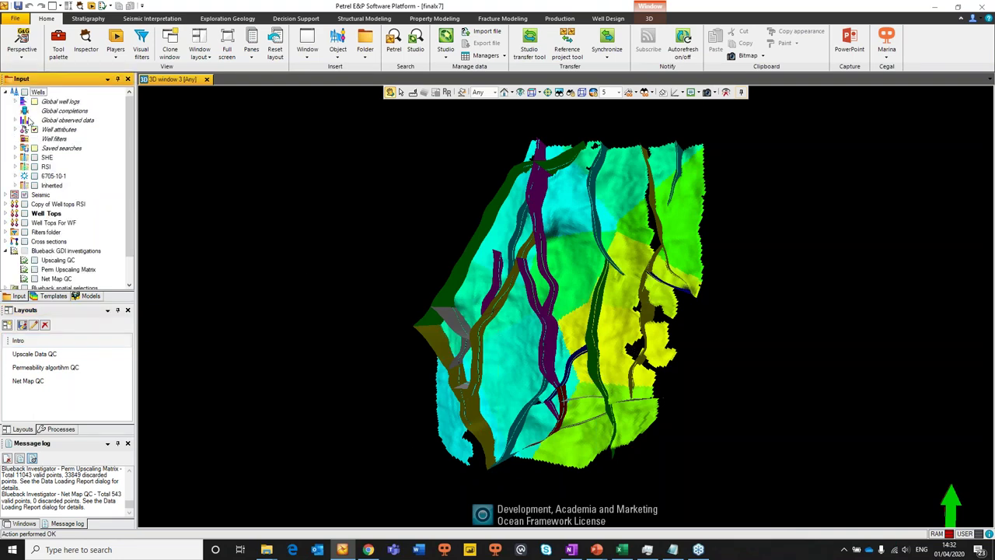
{"action": "left_click", "coordinate": [39, 187]}
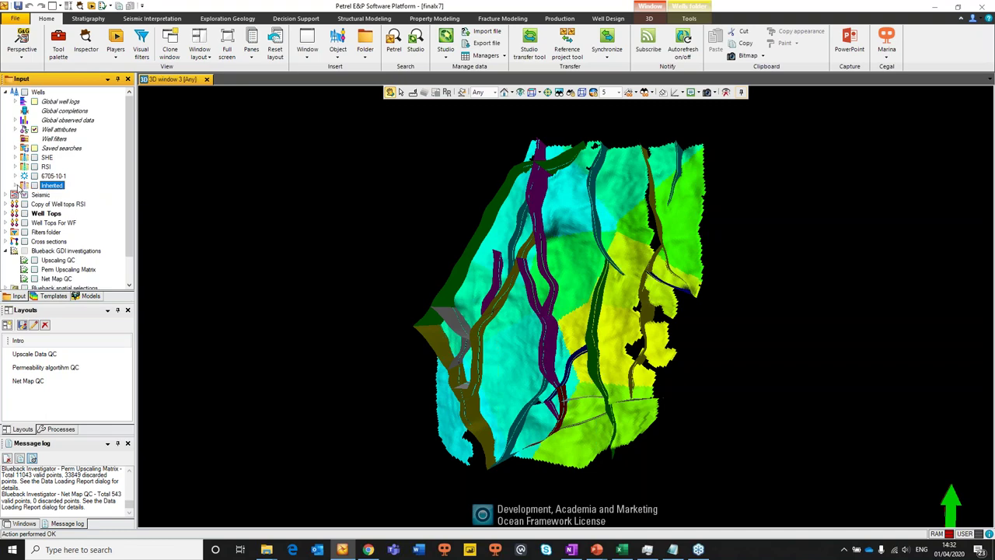
{"action": "left_click", "coordinate": [6, 93]}
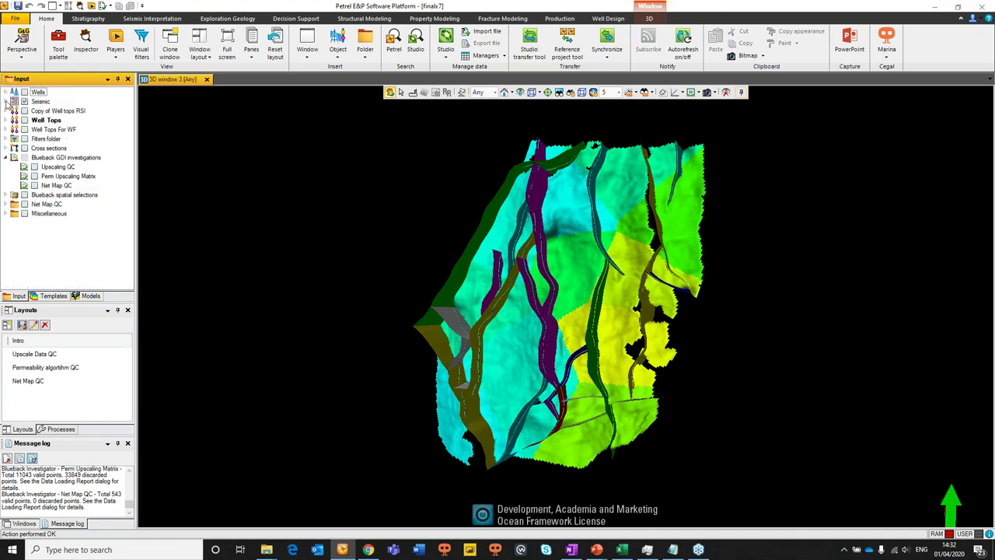
{"action": "left_click", "coordinate": [6, 102]}
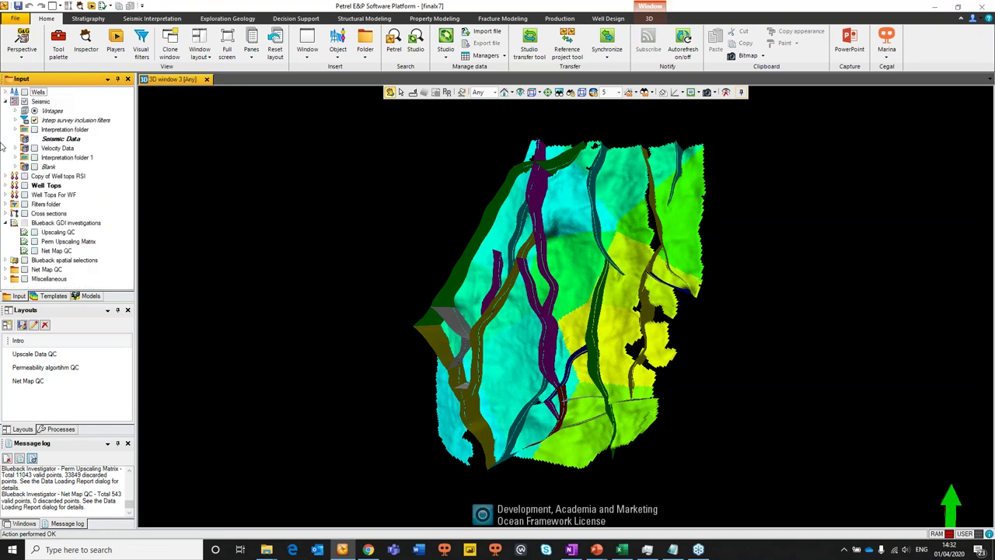
{"action": "left_click", "coordinate": [6, 102]}
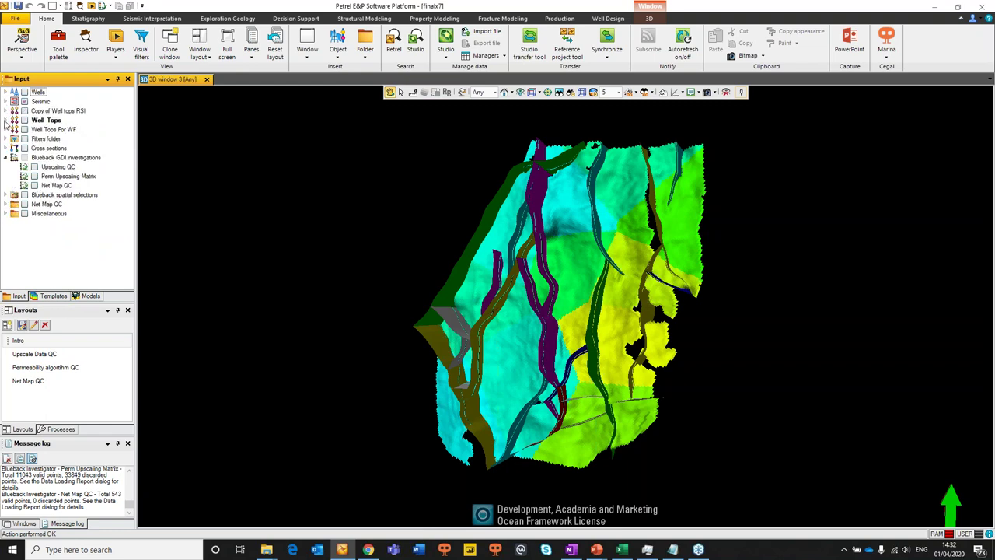
In the Models tree, browse GEO grid from SF, selecting its Inherited and Partner properties.
{"action": "left_click", "coordinate": [92, 296]}
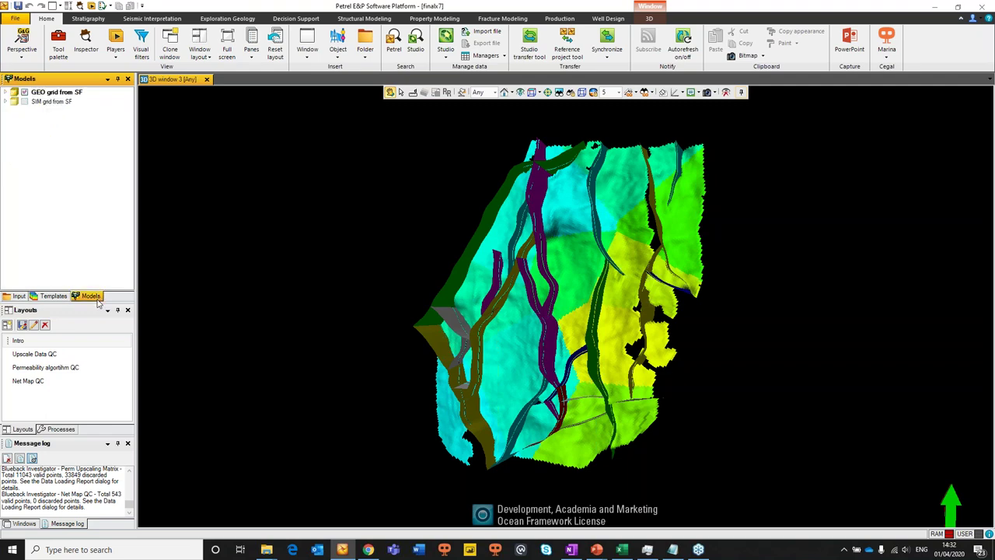
{"action": "left_click", "coordinate": [7, 93]}
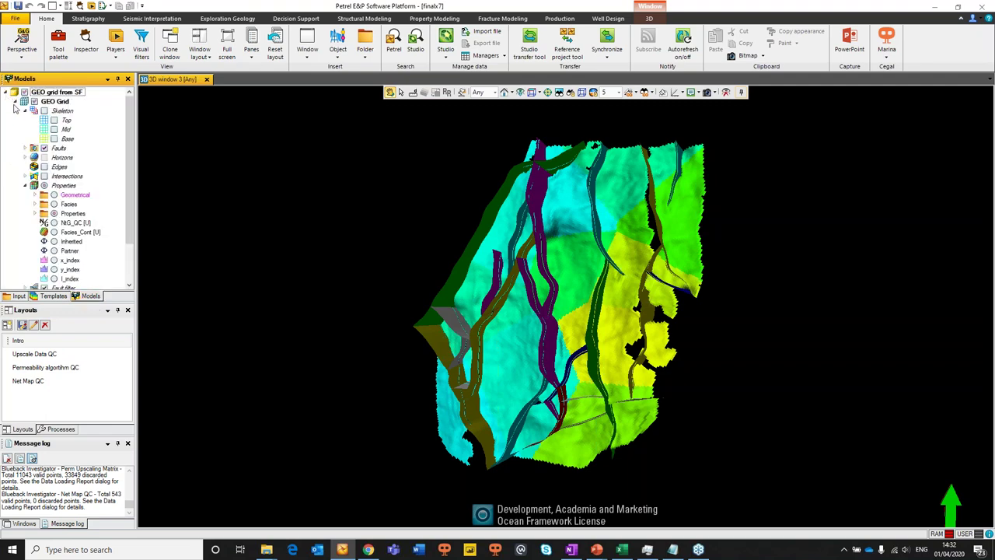
{"action": "scroll", "coordinate": [132, 181], "scroll_direction": "down", "scroll_amount": 2}
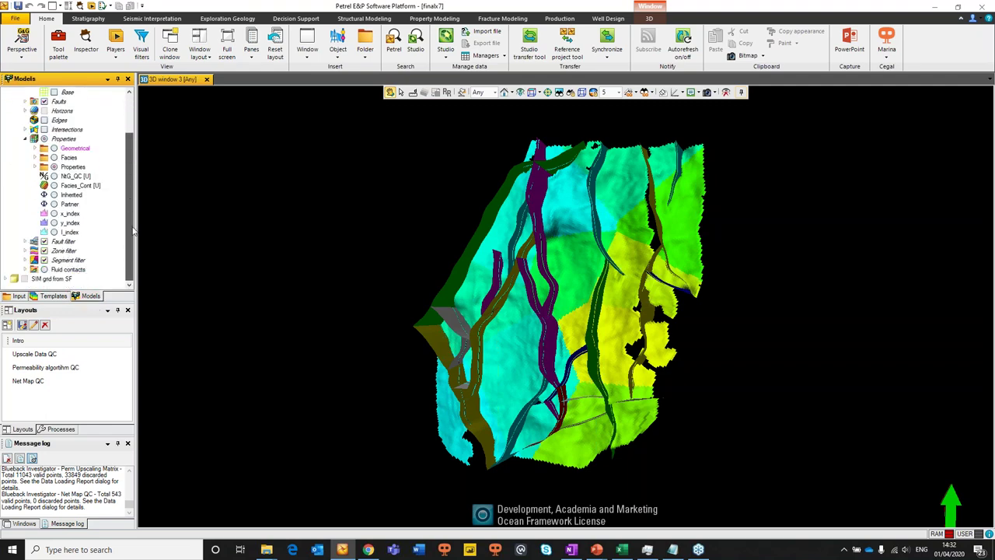
{"action": "left_click", "coordinate": [72, 195]}
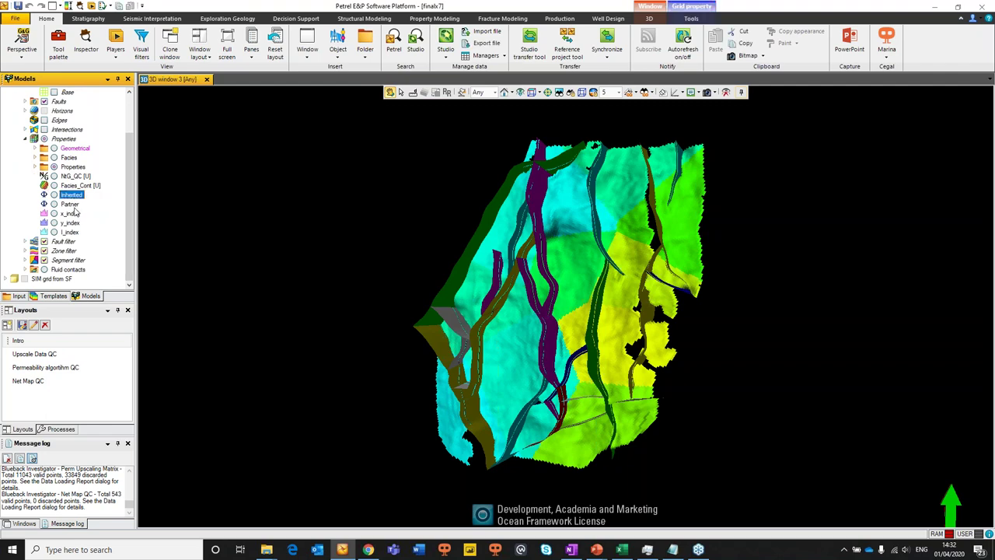
{"action": "left_click", "coordinate": [70, 205]}
{"action": "left_click", "coordinate": [36, 167]}
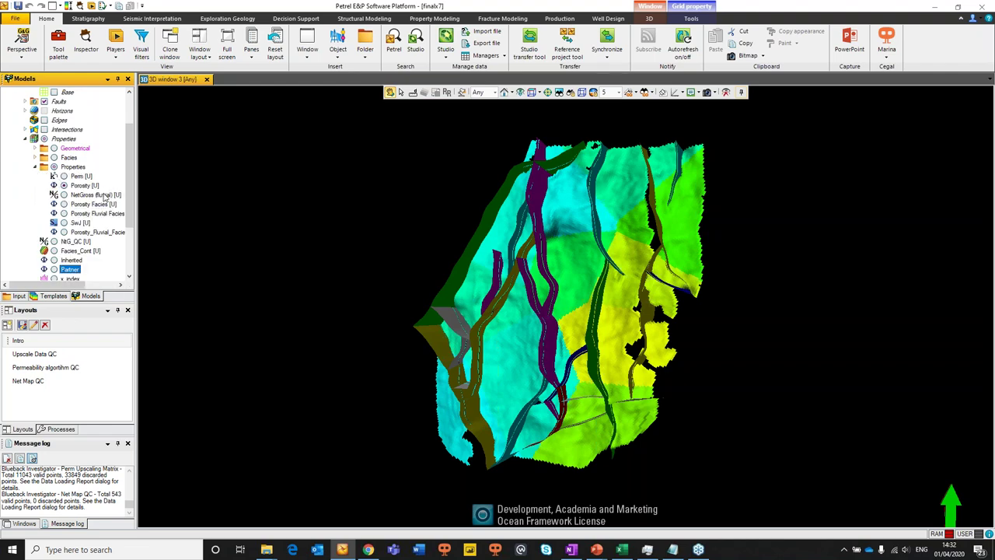
{"action": "left_click", "coordinate": [35, 168]}
{"action": "left_click", "coordinate": [25, 139]}
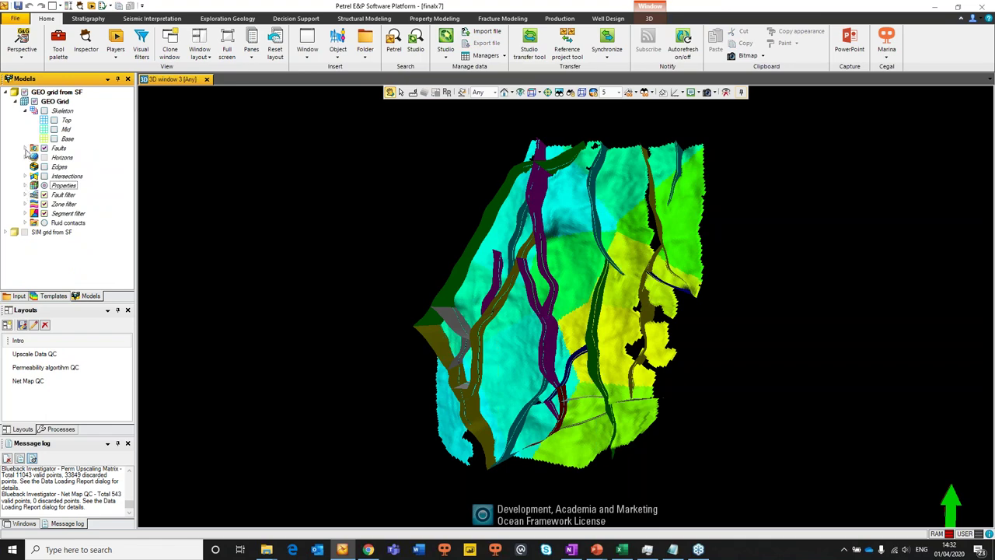
{"action": "left_click", "coordinate": [14, 102]}
Browse SIM grid from SF properties, displaying Perm Power Averaging 1, then collapse both grids.
{"action": "left_click", "coordinate": [6, 111]}
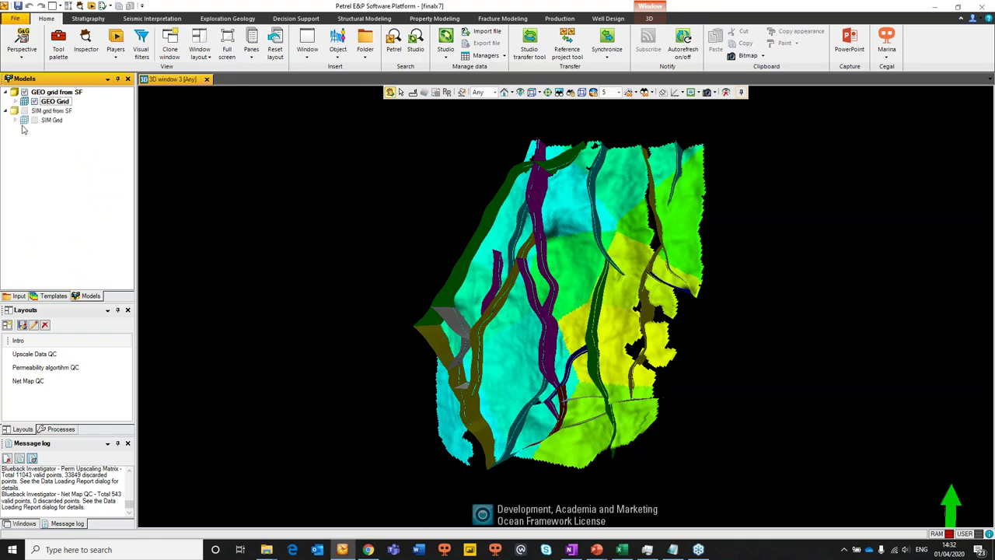
{"action": "left_click", "coordinate": [14, 121]}
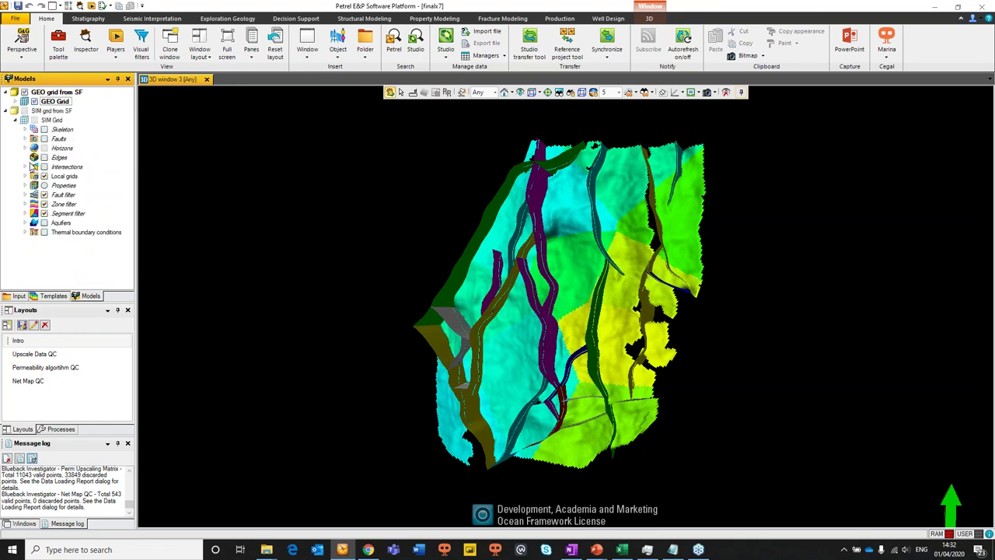
{"action": "left_click", "coordinate": [26, 186]}
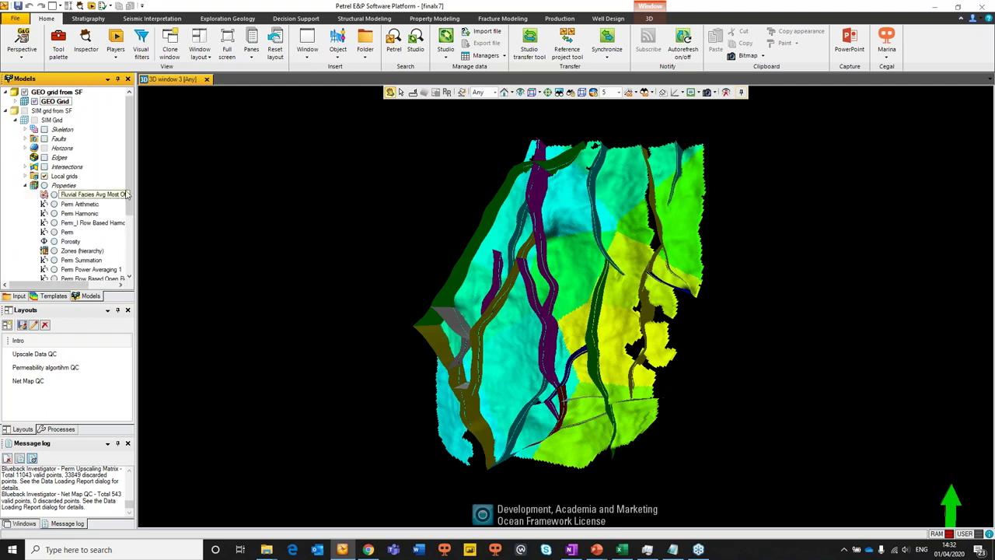
{"action": "scroll", "coordinate": [116, 228], "scroll_direction": "down", "scroll_amount": 1}
{"action": "left_click", "coordinate": [74, 204]}
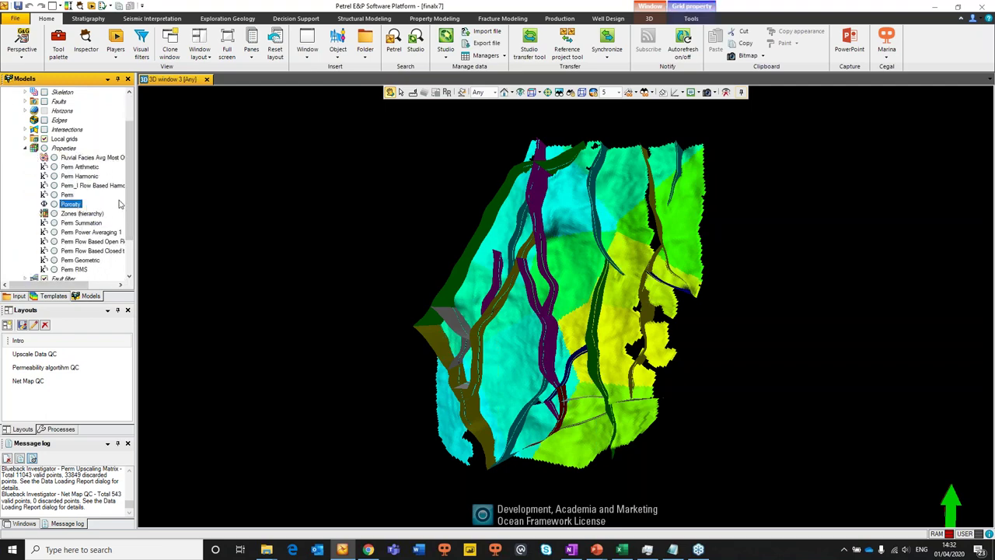
{"action": "left_click", "coordinate": [75, 187]}
{"action": "scroll", "coordinate": [127, 187], "scroll_direction": "down", "scroll_amount": 1}
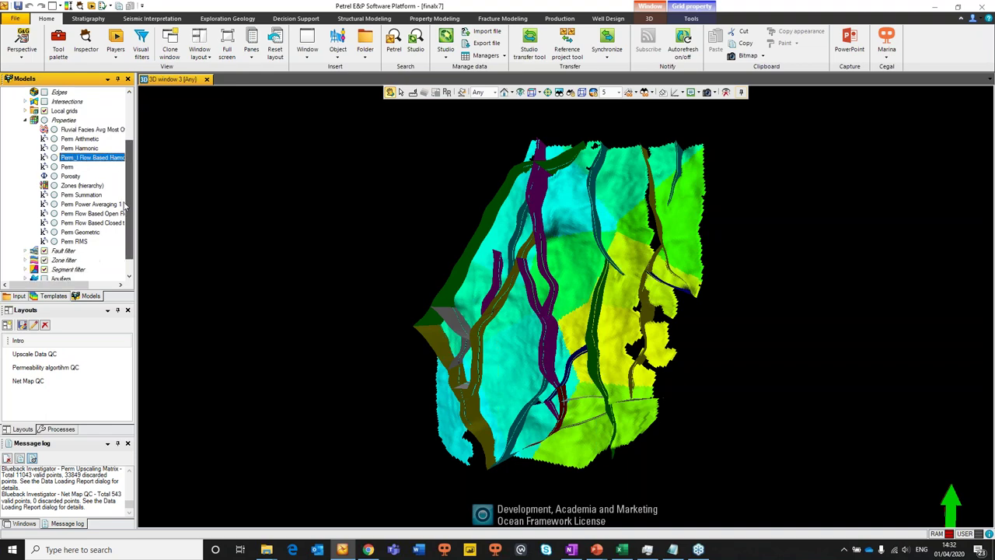
{"action": "left_click", "coordinate": [101, 204]}
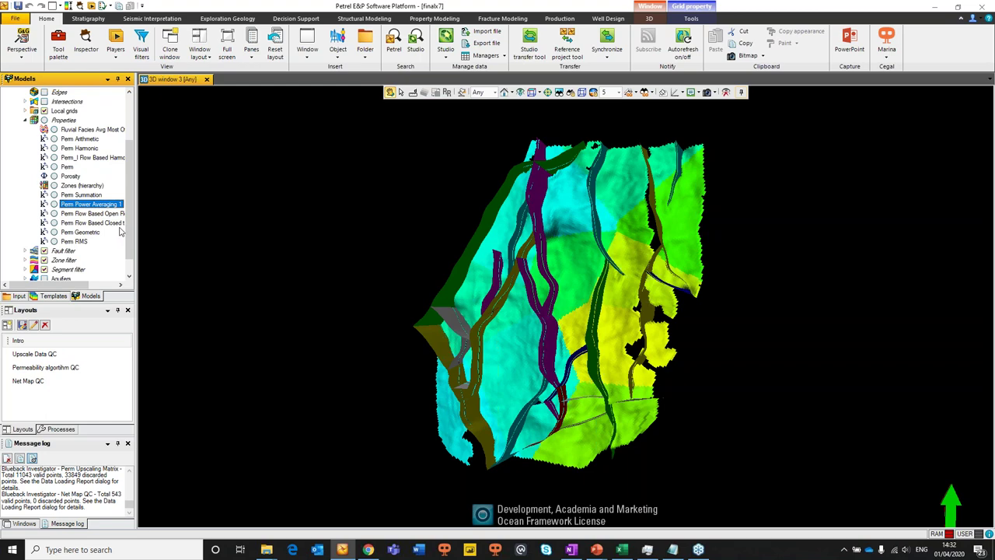
{"action": "left_click_drag", "start_coordinate": [134, 210], "coordinate": [141, 210]}
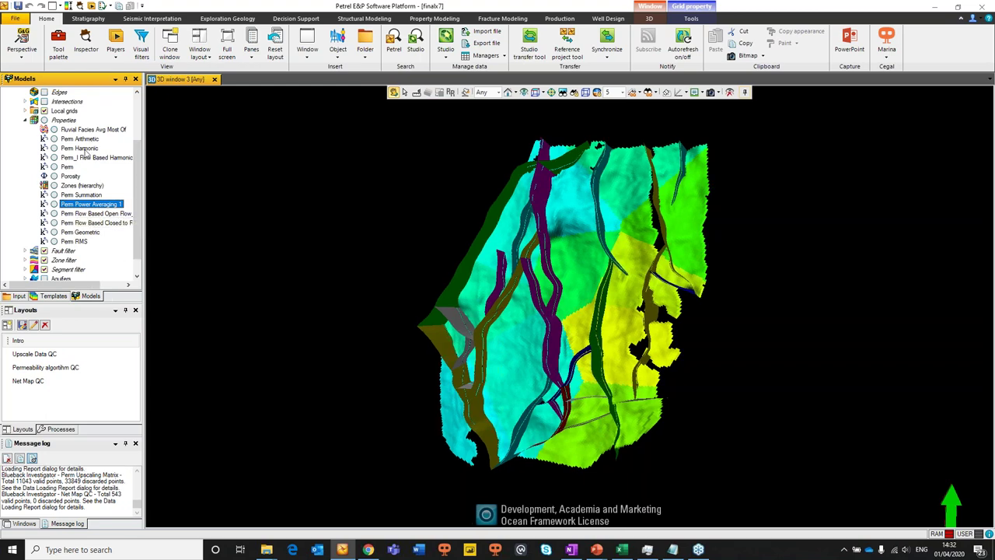
{"action": "left_click", "coordinate": [24, 120]}
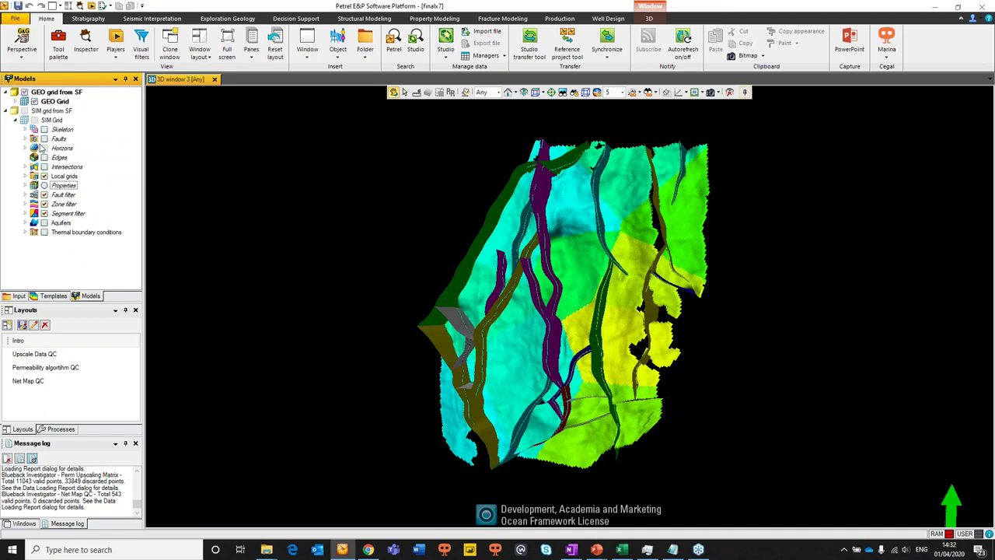
{"action": "left_click", "coordinate": [7, 111]}
{"action": "left_click", "coordinate": [6, 92]}
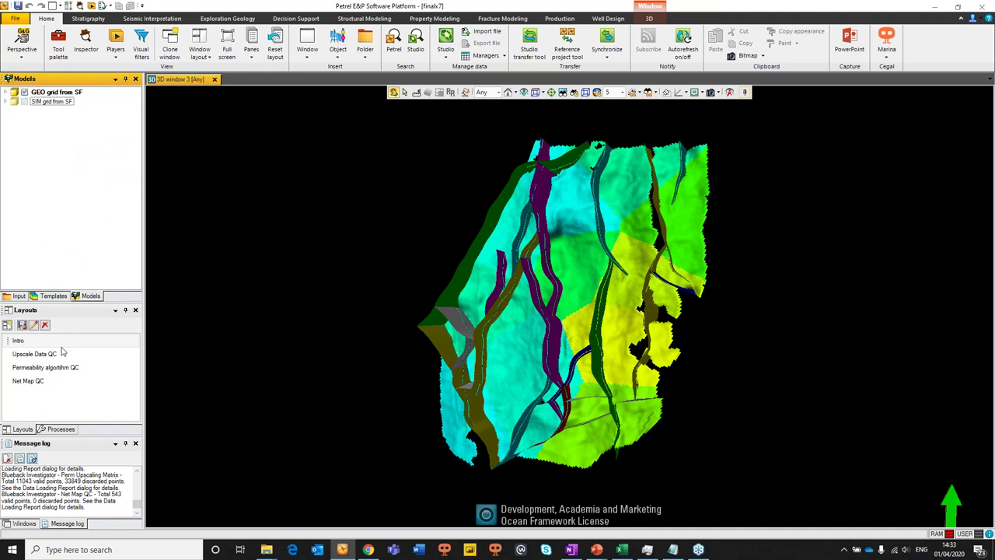
From the Input tree, create a new Blueback investigation via the Home ribbon's object list.
{"action": "left_click", "coordinate": [19, 296]}
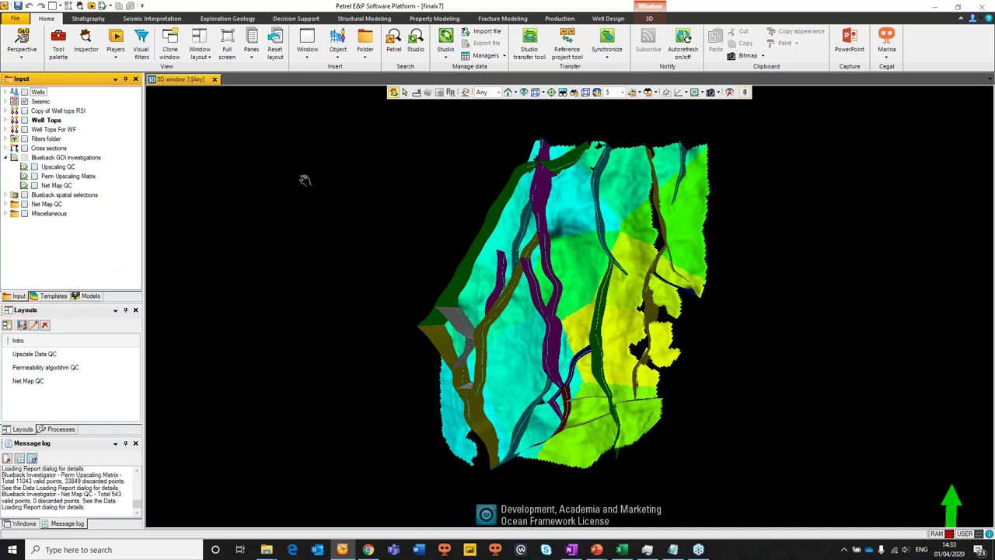
{"action": "left_click", "coordinate": [314, 60]}
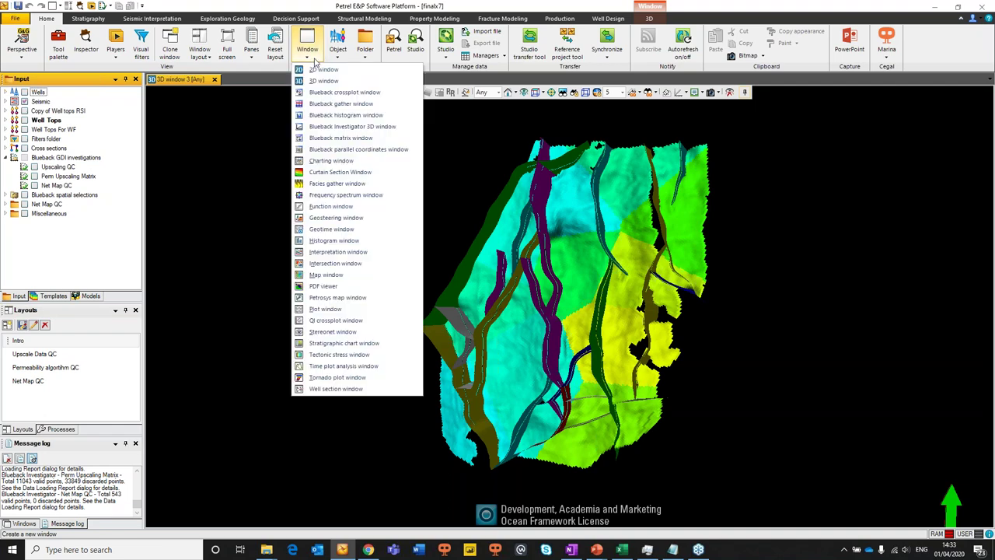
{"action": "left_click", "coordinate": [337, 53]}
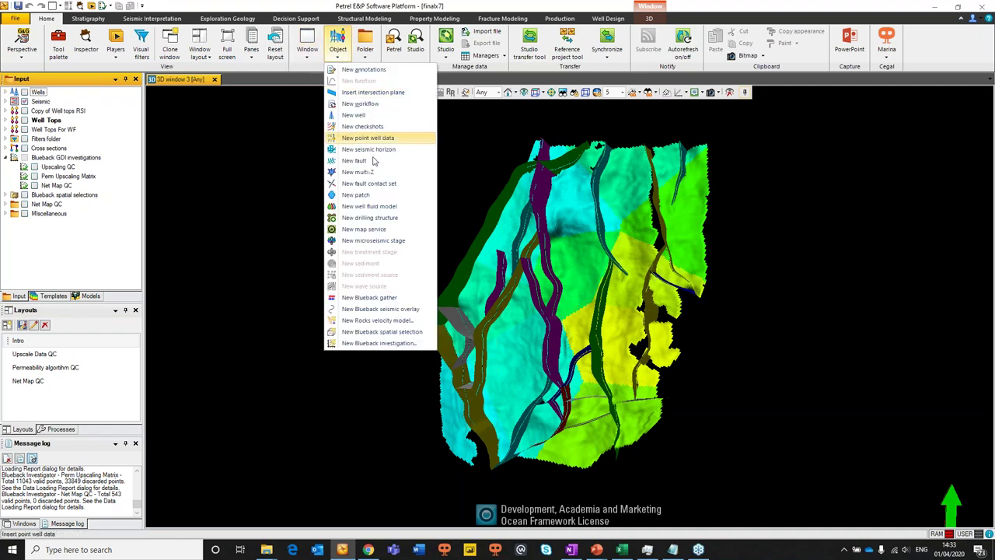
{"action": "left_click", "coordinate": [405, 344]}
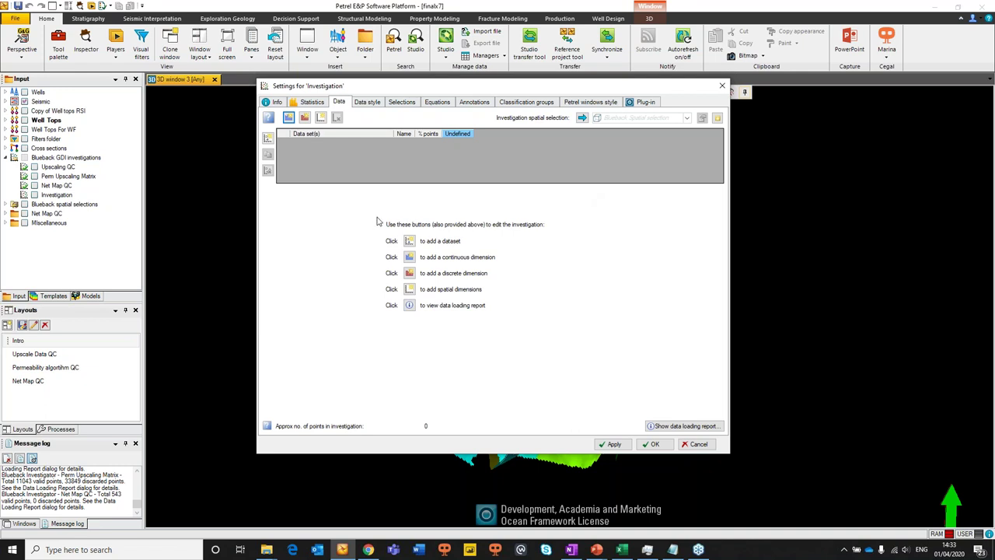
Add a Model and a Wells dataset, naming the model dataset 'Grd'.
{"action": "left_click", "coordinate": [268, 139]}
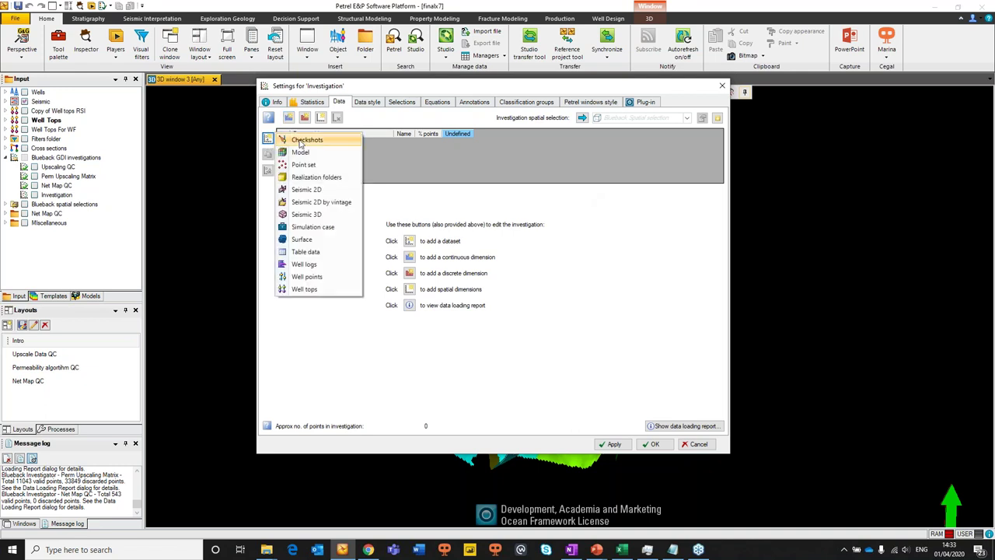
{"action": "left_click", "coordinate": [301, 152]}
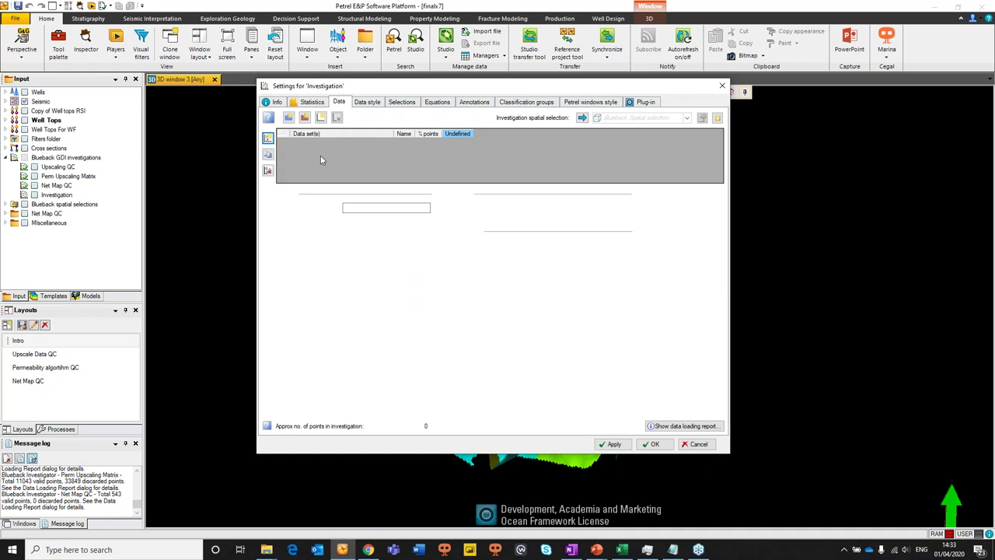
{"action": "left_click", "coordinate": [268, 141]}
{"action": "left_click", "coordinate": [318, 265]}
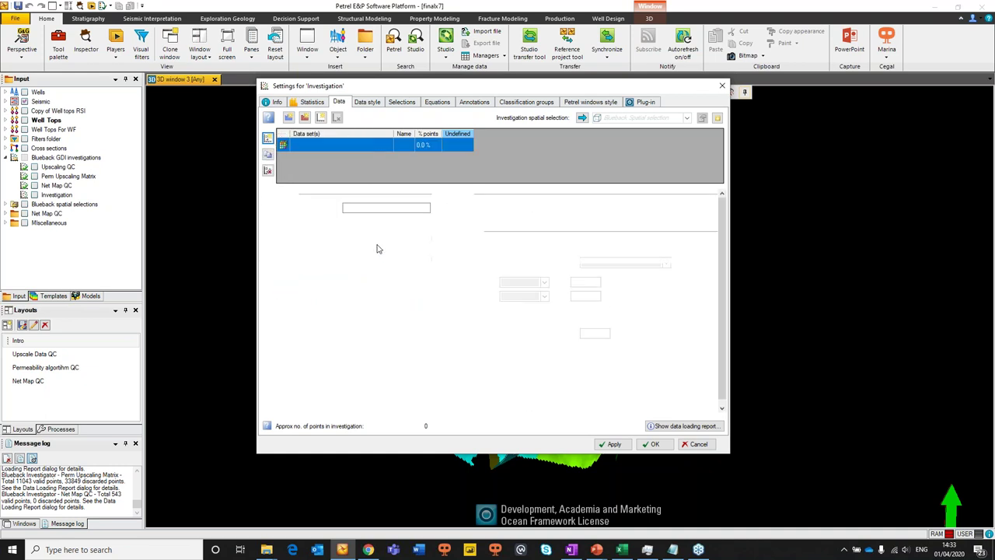
{"action": "left_click", "coordinate": [370, 145]}
{"action": "left_click", "coordinate": [406, 208]}
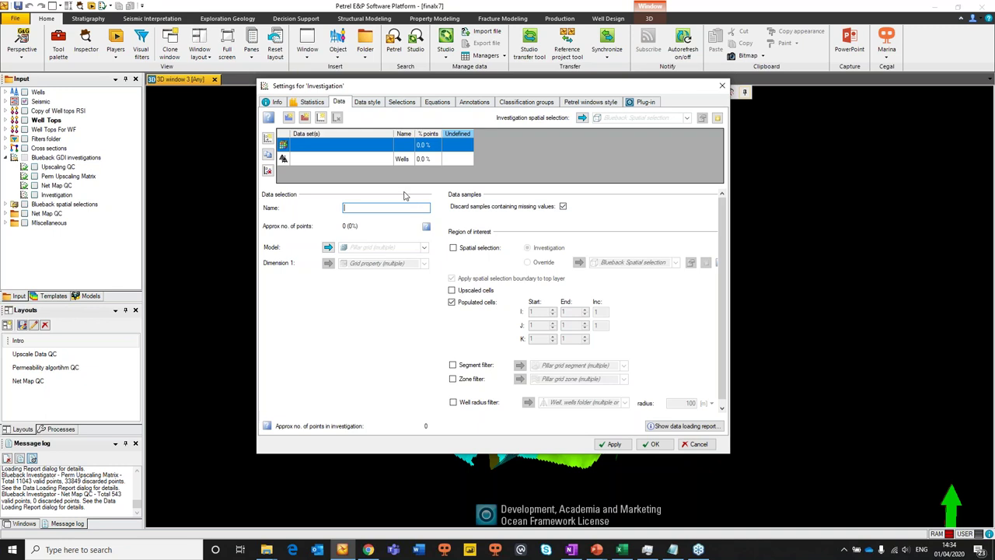
{"action": "type", "text": "Grd"}
Use GEO Grid as the model, with Perm as Dimension 1 and Porosity as Dimension 2.
{"action": "left_click", "coordinate": [425, 248]}
{"action": "left_click", "coordinate": [339, 270]}
{"action": "left_click", "coordinate": [406, 301]}
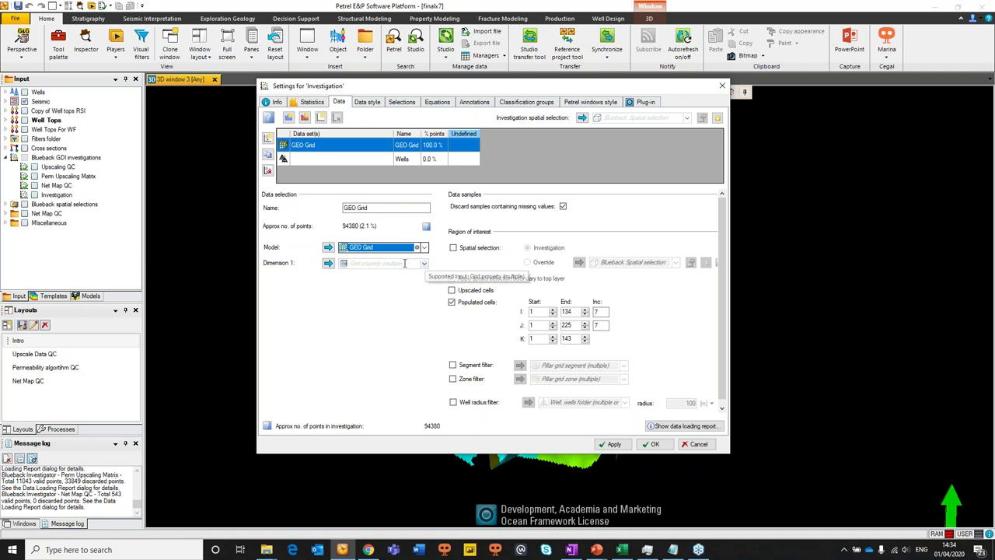
{"action": "left_click", "coordinate": [420, 264]}
{"action": "left_click", "coordinate": [424, 263]}
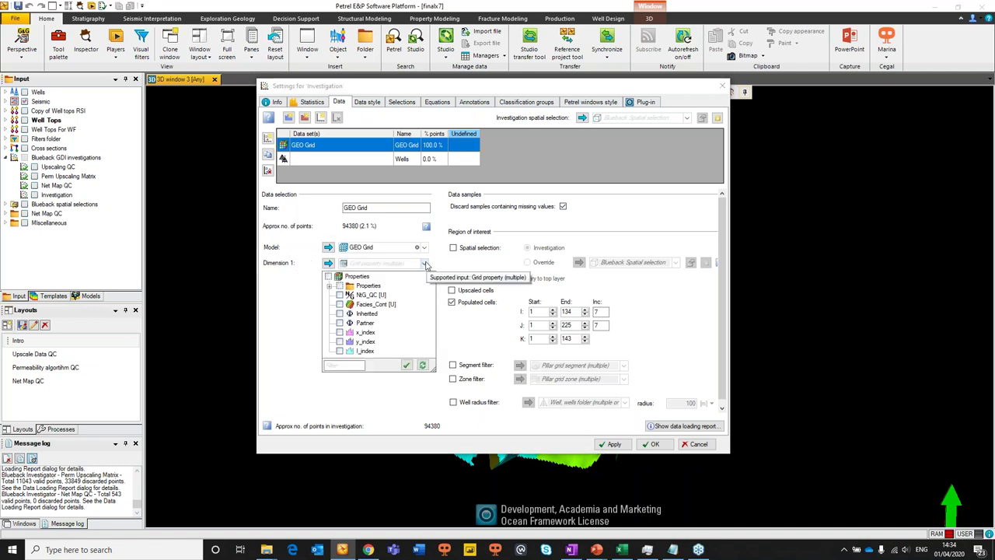
{"action": "left_click", "coordinate": [329, 287]}
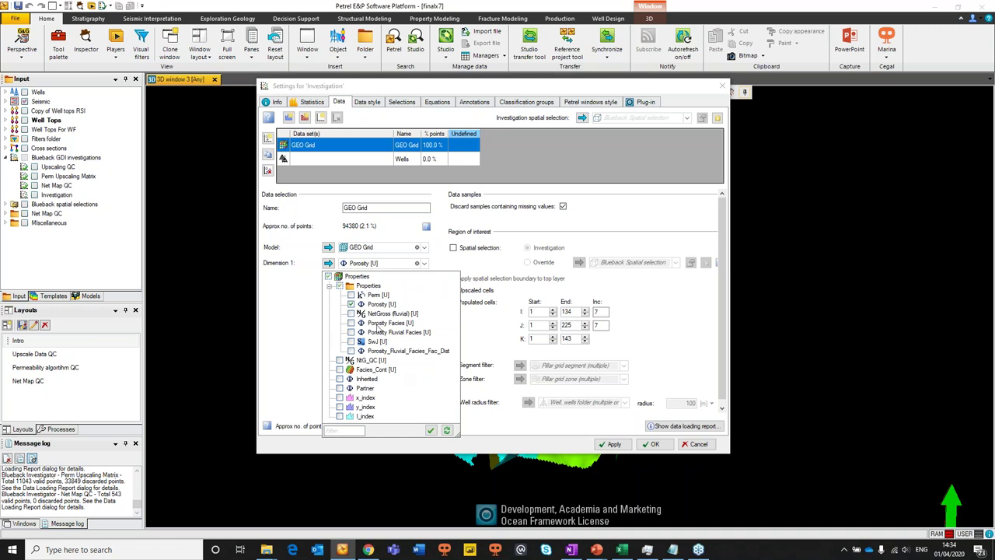
{"action": "left_click", "coordinate": [359, 297]}
{"action": "left_click", "coordinate": [432, 431]}
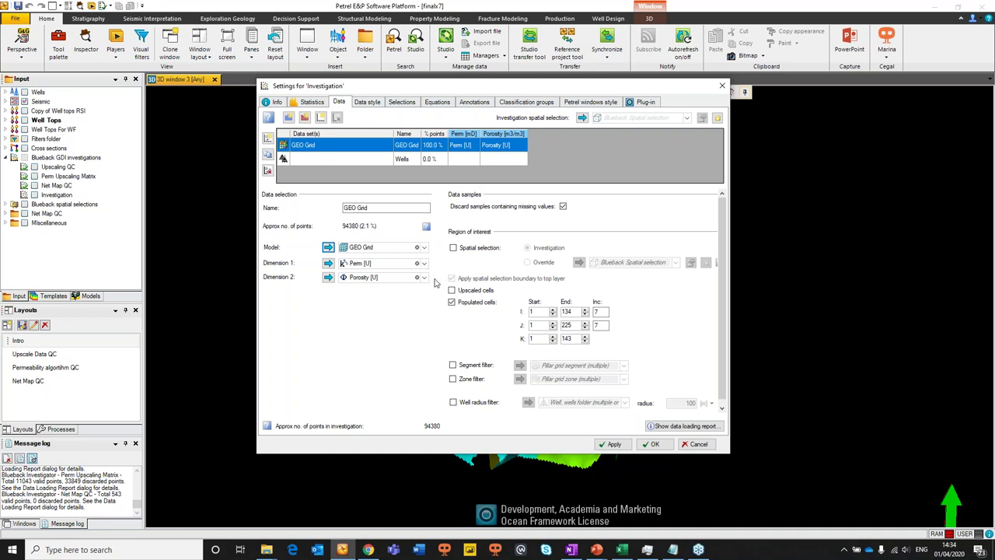
Add two discrete properties: Zones (hierarchy) and Fluvial facies.
{"action": "left_click", "coordinate": [305, 117]}
{"action": "left_click", "coordinate": [304, 118]}
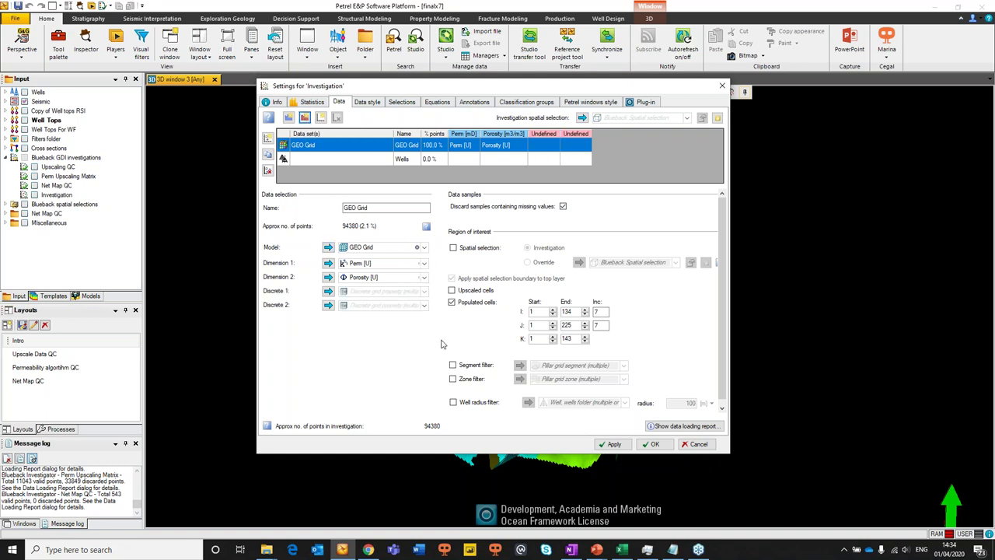
{"action": "left_click", "coordinate": [424, 305]}
{"action": "left_click", "coordinate": [351, 323]}
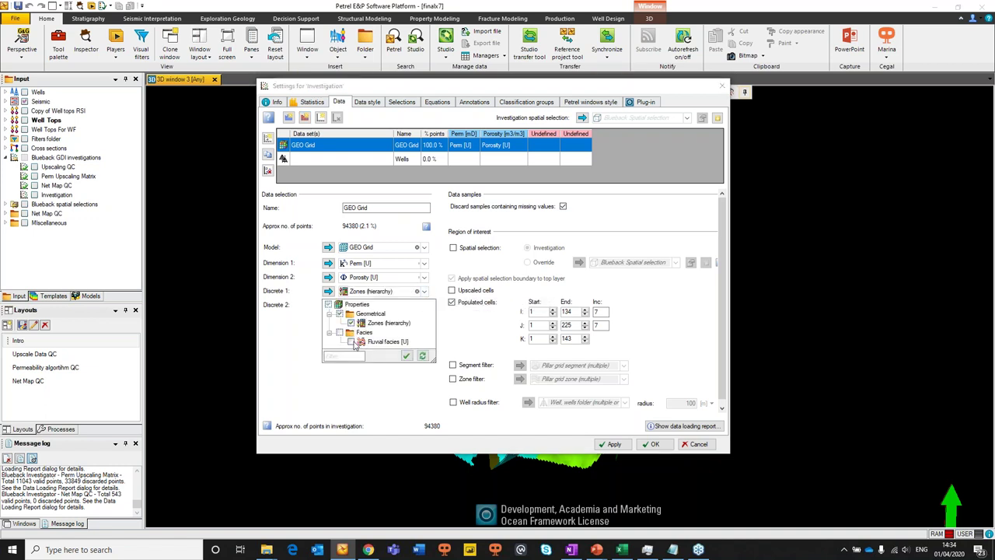
{"action": "left_click", "coordinate": [350, 342]}
{"action": "left_click", "coordinate": [406, 355]}
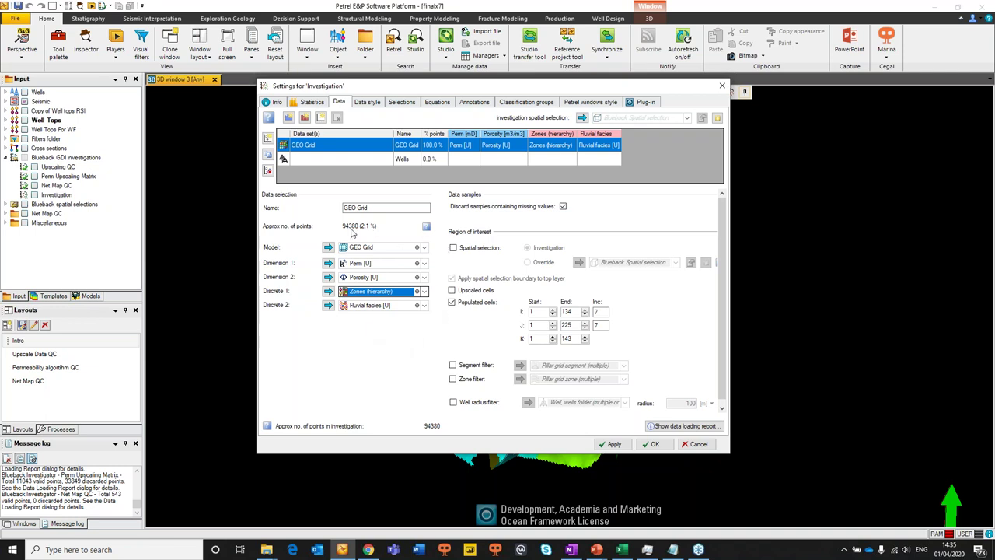
Set the Wells dataset to use wells C1–C7 from the Inherited folder.
{"action": "left_click", "coordinate": [281, 159]}
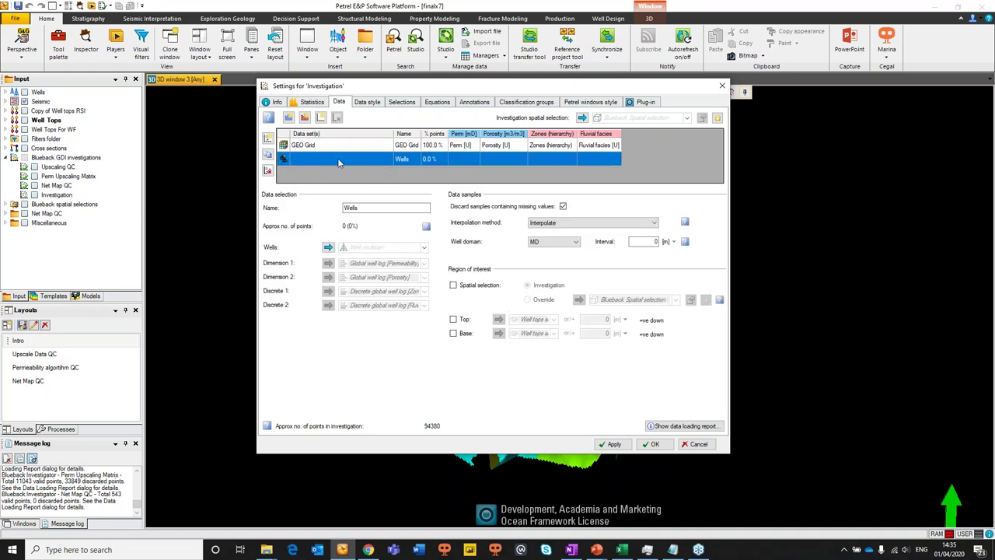
{"action": "left_click", "coordinate": [425, 251]}
{"action": "left_click", "coordinate": [424, 248]}
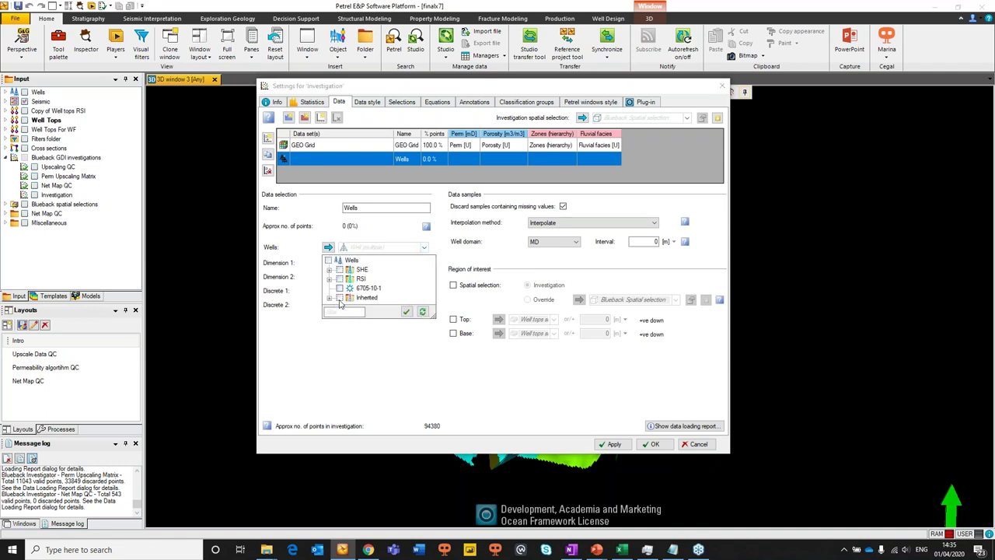
{"action": "left_click", "coordinate": [339, 299]}
{"action": "left_click", "coordinate": [405, 312]}
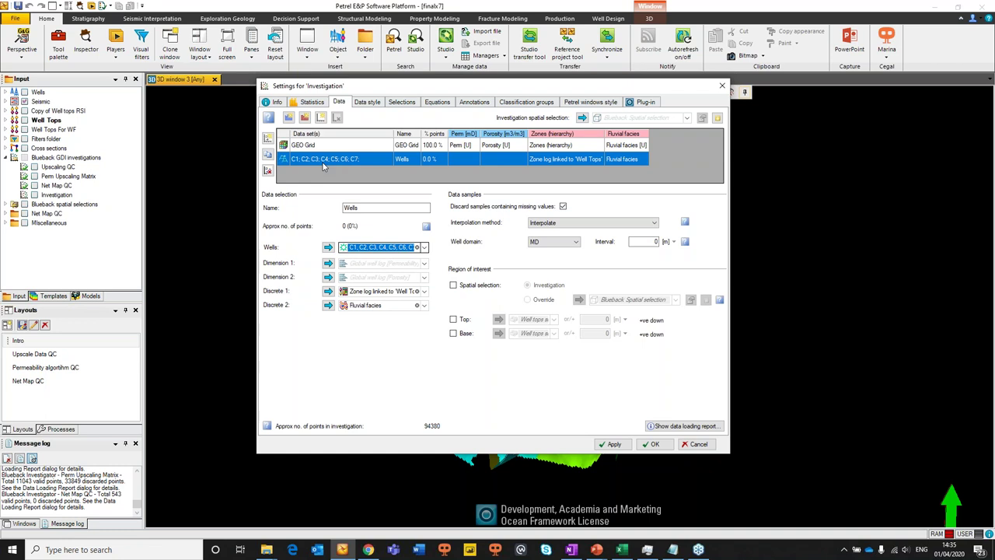
Use the Perm log as Dimension 1 and Porosity as Dimension 2, then apply the settings.
{"action": "left_click", "coordinate": [424, 264]}
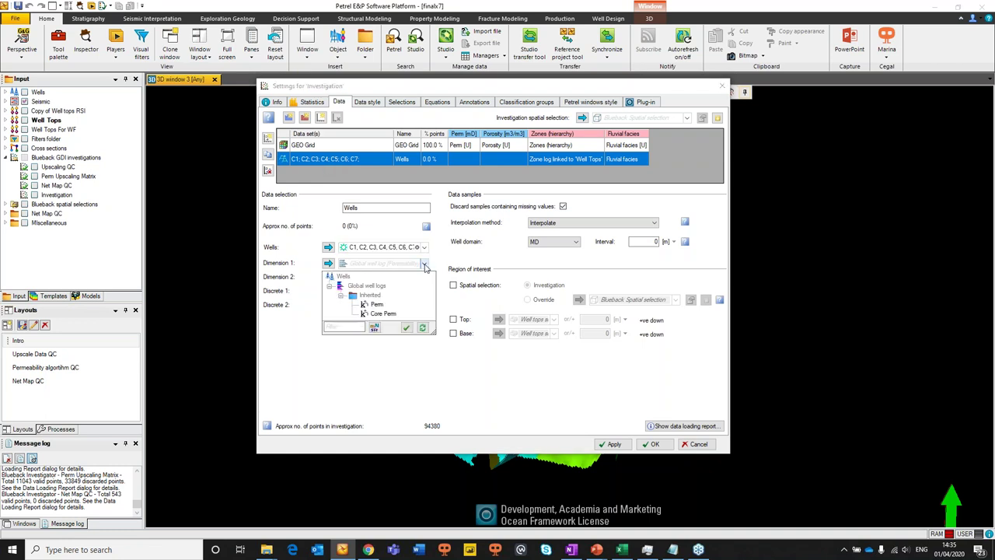
{"action": "left_click", "coordinate": [378, 305]}
{"action": "left_click", "coordinate": [424, 278]}
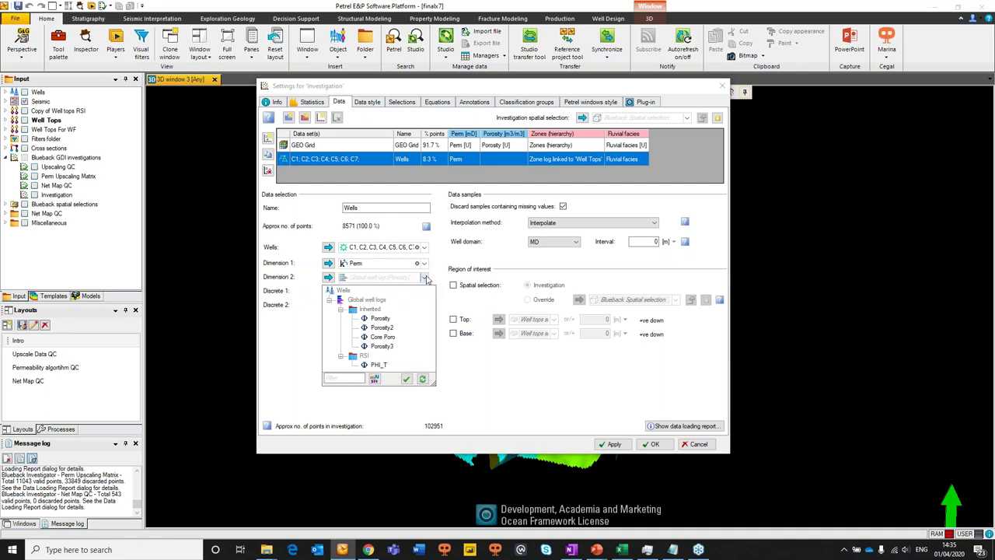
{"action": "left_click", "coordinate": [380, 318]}
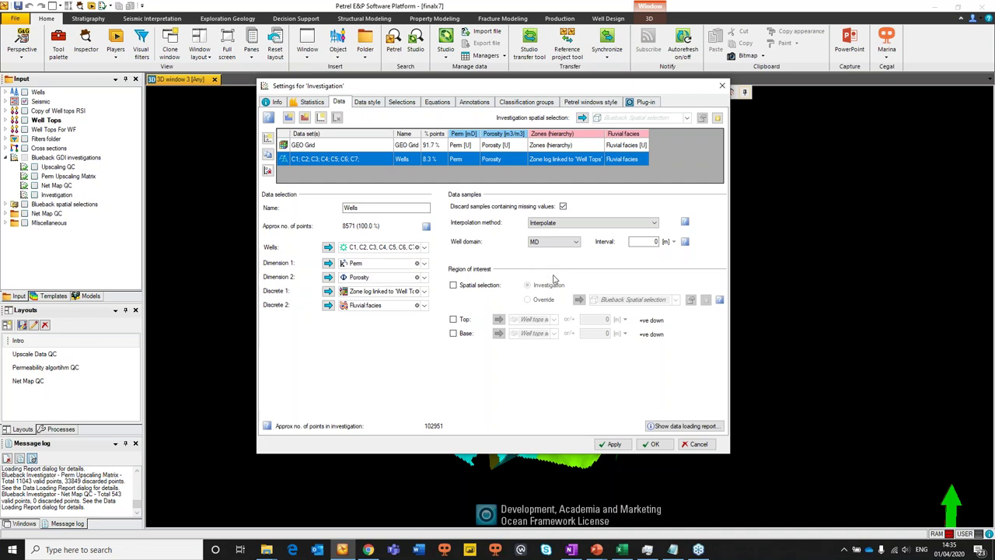
{"action": "left_click", "coordinate": [652, 448]}
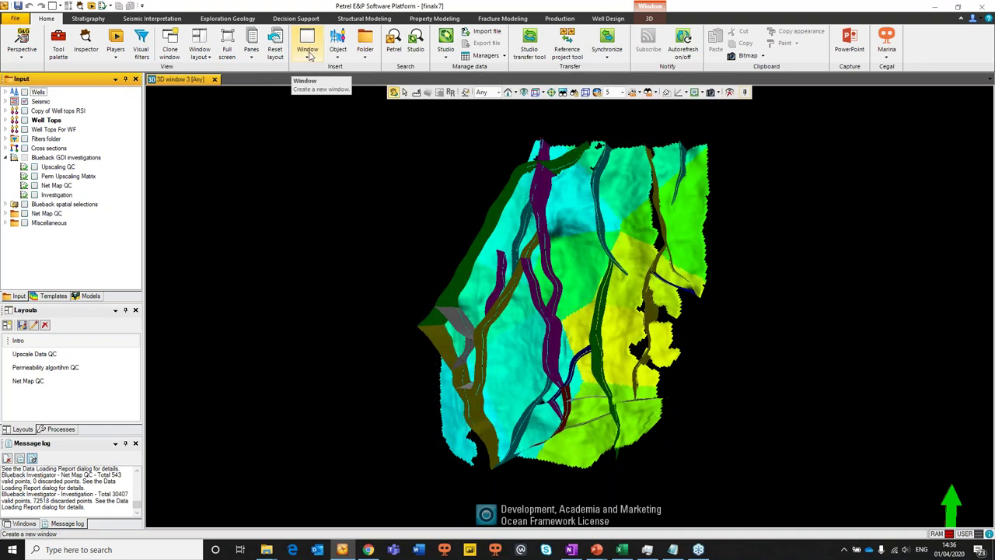
Create a Blueback histogram window showing the Investigation data, with a wider data panel.
{"action": "left_click", "coordinate": [309, 54]}
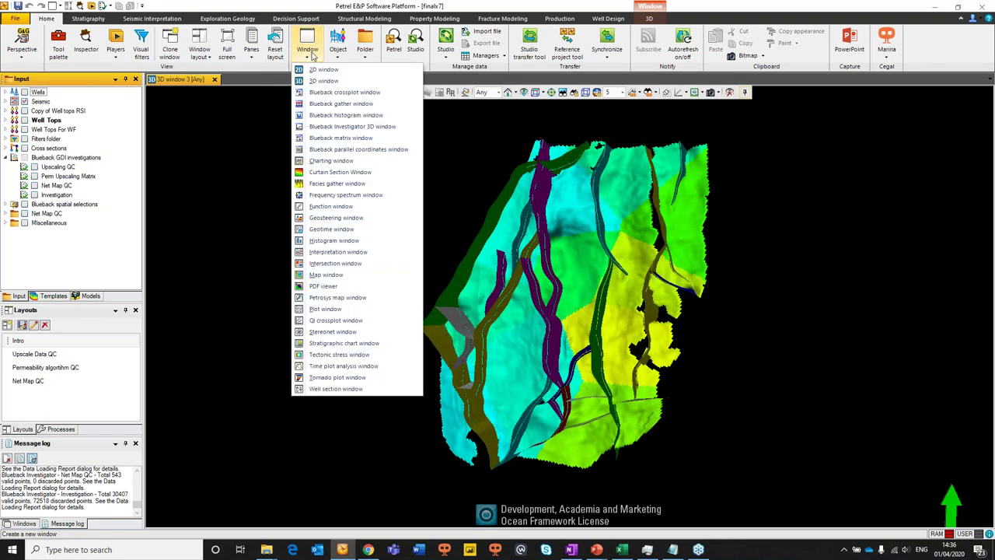
{"action": "left_click", "coordinate": [368, 117]}
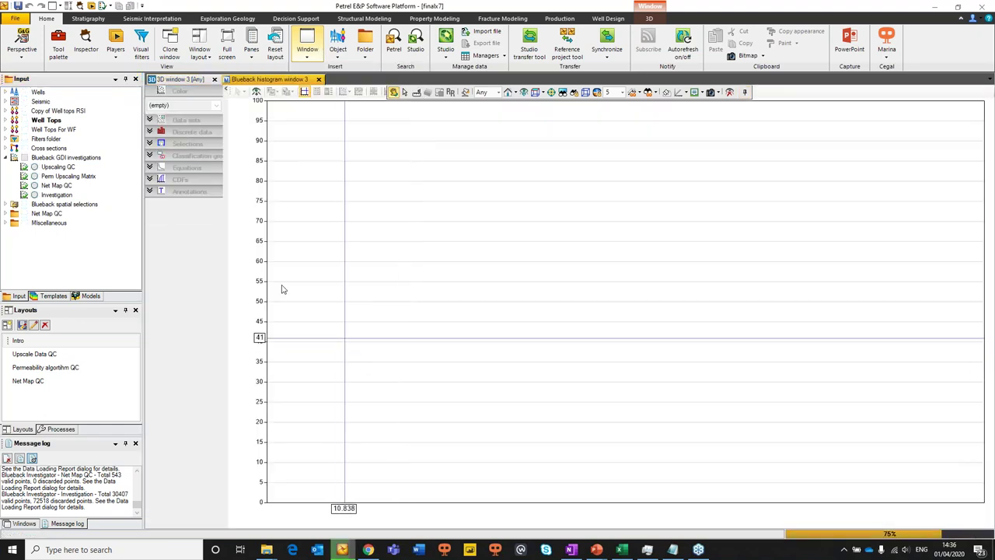
{"action": "left_click", "coordinate": [34, 195]}
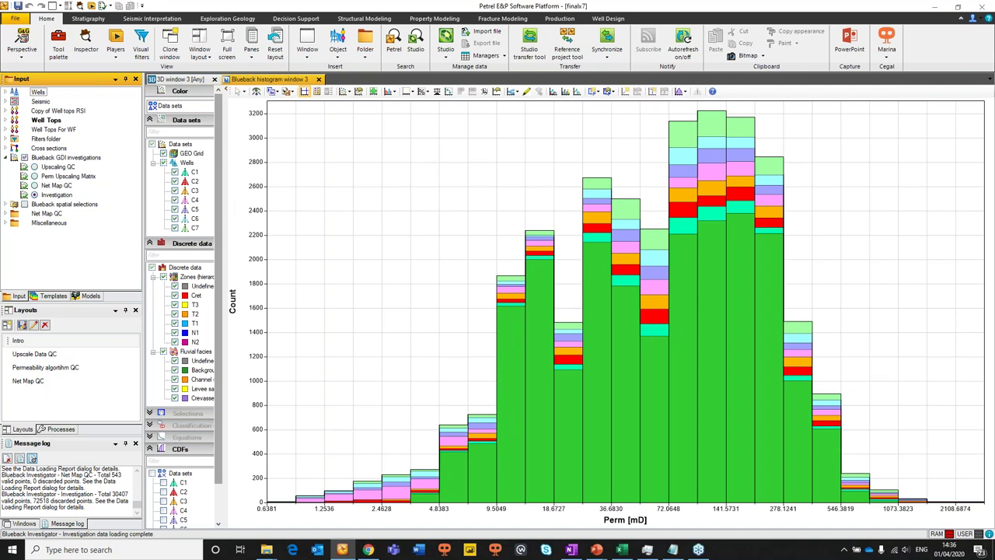
{"action": "left_click_drag", "start_coordinate": [219, 204], "coordinate": [238, 211]}
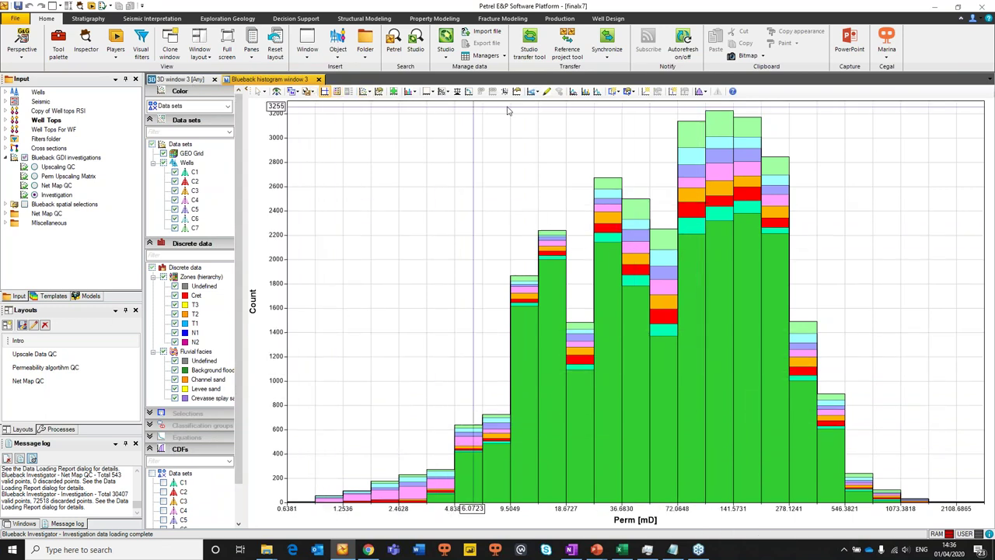
Hide GEO Grid data, keeping well data for all wells except C4.
{"action": "left_click", "coordinate": [154, 164]}
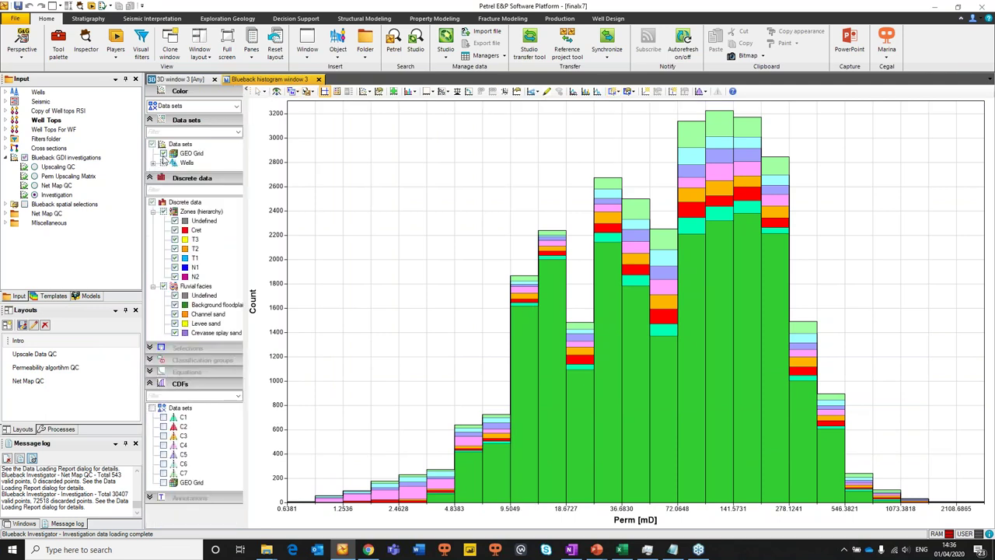
{"action": "left_click", "coordinate": [163, 154]}
{"action": "left_click", "coordinate": [164, 163]}
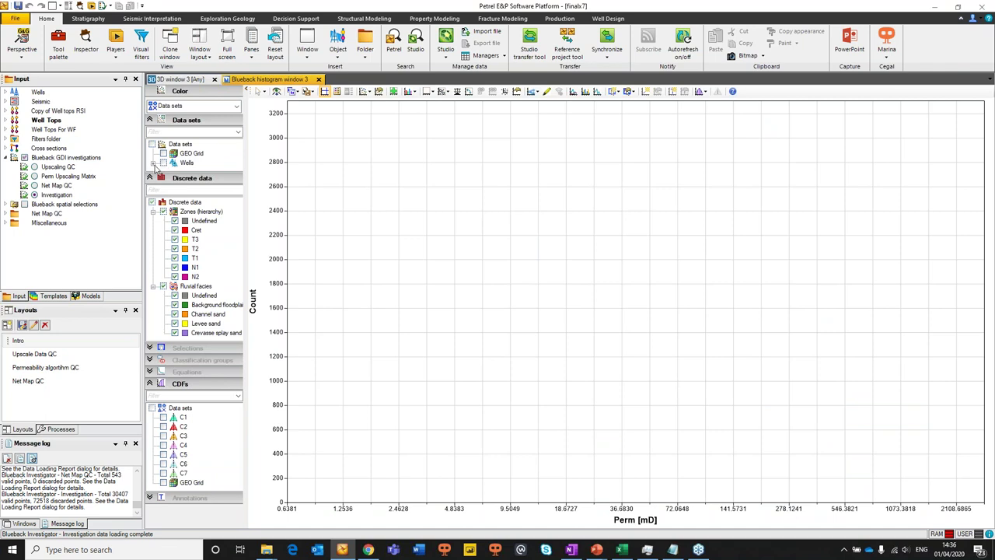
{"action": "left_click", "coordinate": [154, 163]}
{"action": "left_click", "coordinate": [163, 162]}
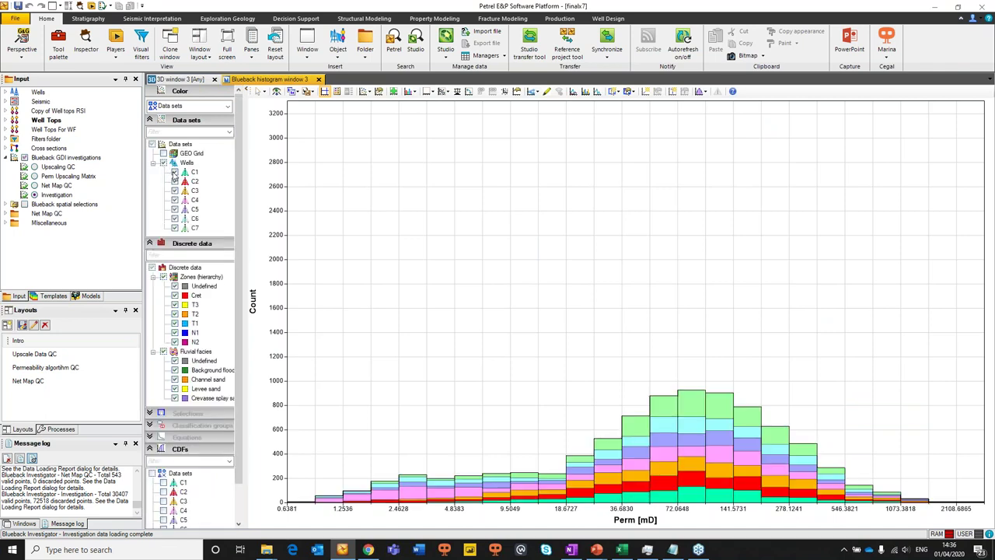
{"action": "left_click", "coordinate": [175, 172]}
{"action": "left_click", "coordinate": [175, 190]}
{"action": "left_click", "coordinate": [175, 182]}
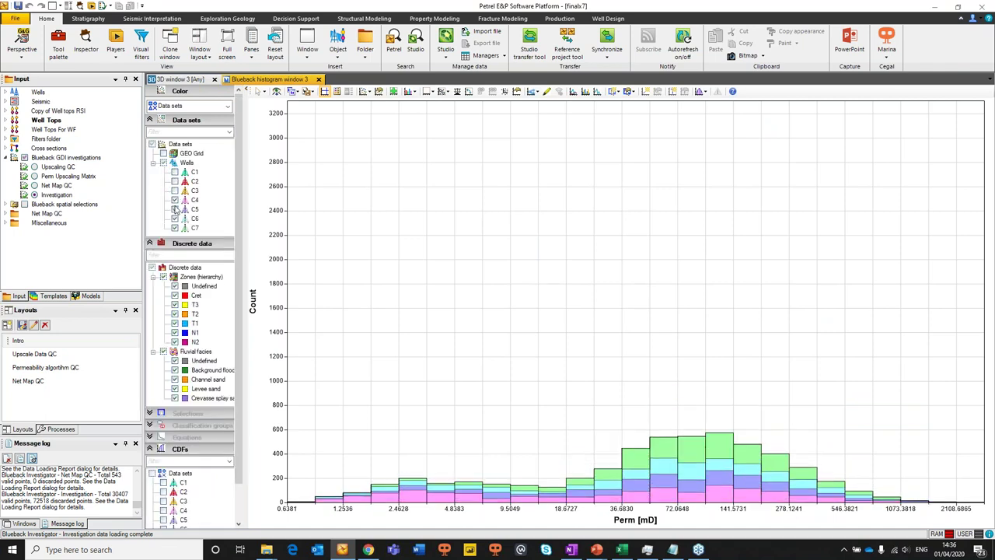
{"action": "left_click", "coordinate": [175, 200]}
{"action": "left_click", "coordinate": [175, 190]}
{"action": "left_click", "coordinate": [174, 181]}
{"action": "left_click", "coordinate": [174, 172]}
{"action": "left_click_drag", "start_coordinate": [237, 278], "coordinate": [247, 293]}
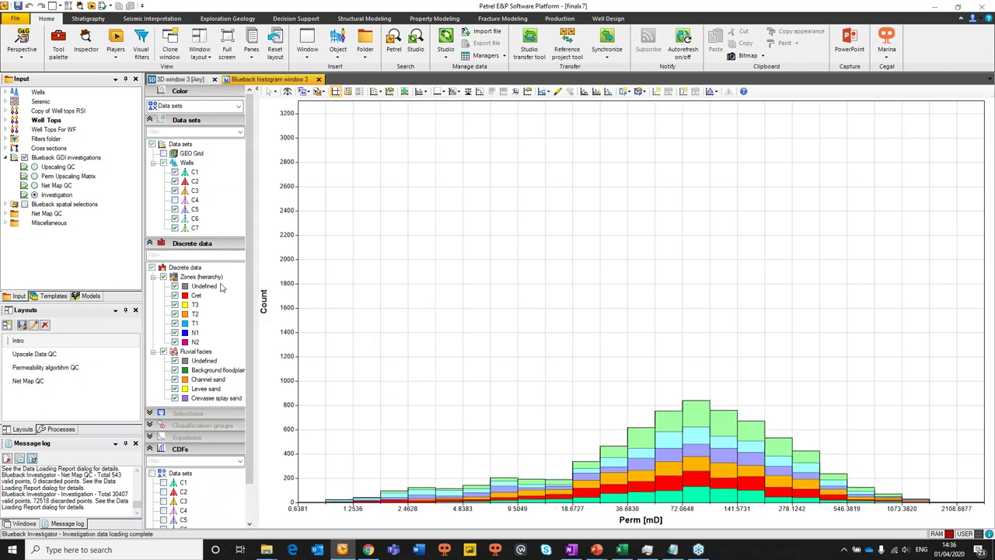
Exclude zones T2 and T3, leaving all Fluvial facies switched on.
{"action": "left_click", "coordinate": [175, 313]}
{"action": "left_click", "coordinate": [175, 304]}
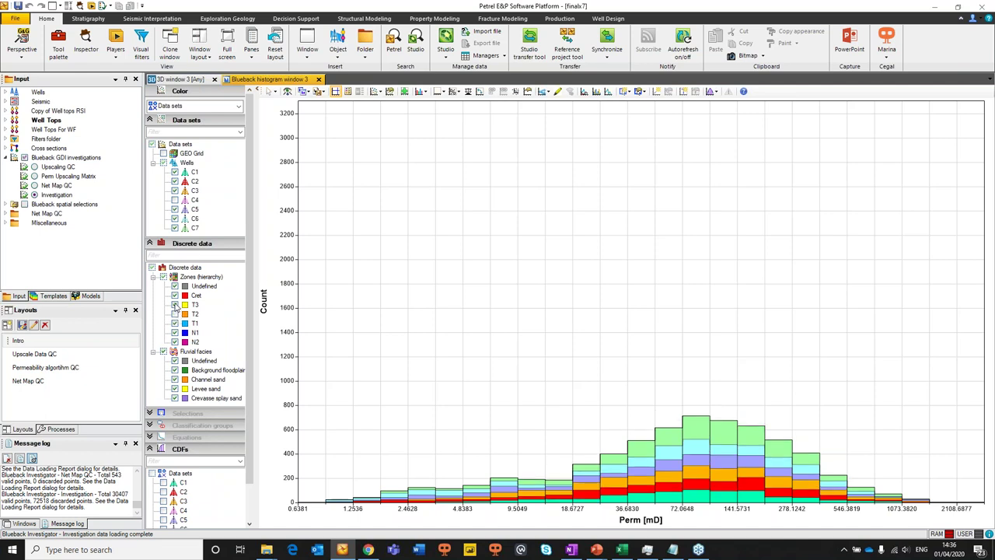
{"action": "left_click", "coordinate": [174, 380]}
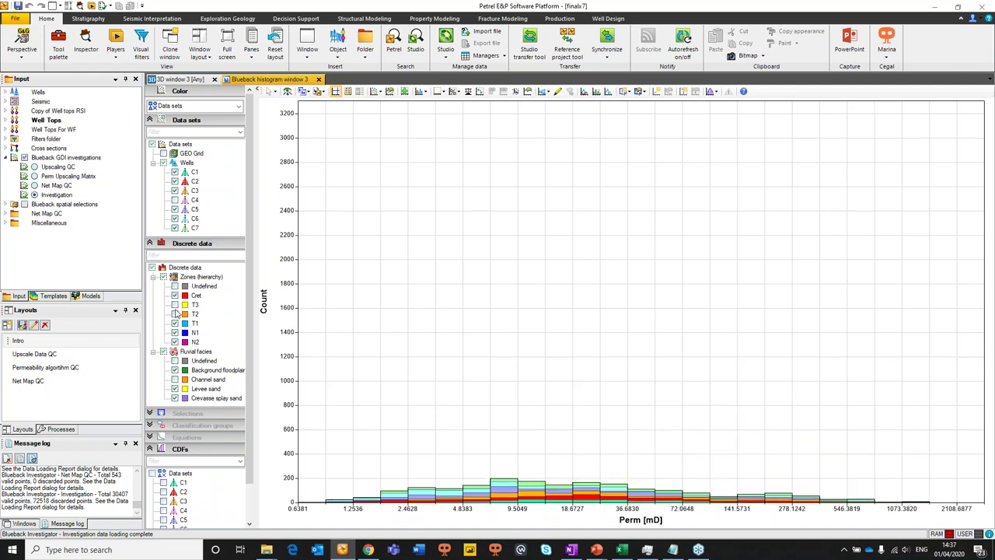
{"action": "left_click", "coordinate": [175, 379]}
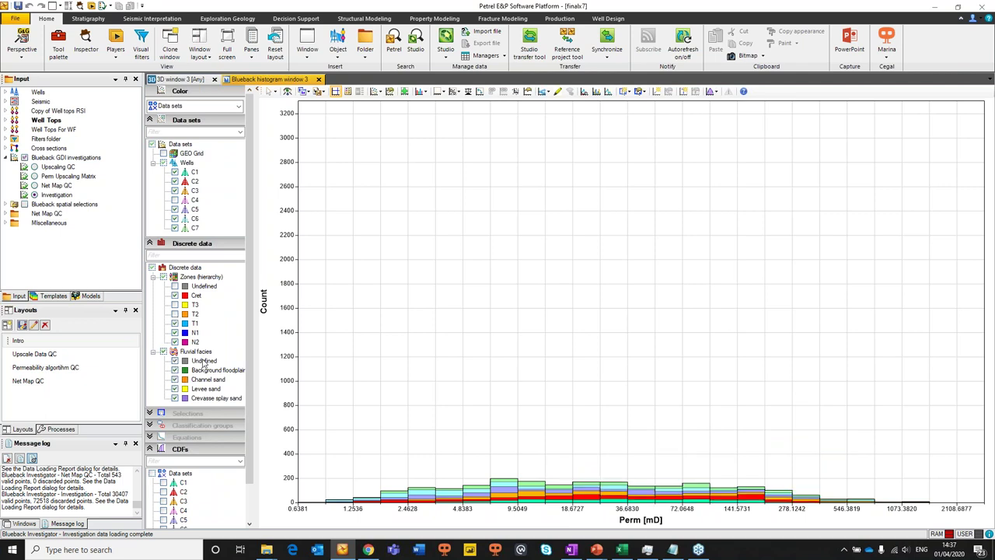
{"action": "left_click", "coordinate": [204, 361]}
{"action": "left_click", "coordinate": [214, 397], "text": "shift"}
{"action": "left_click", "coordinate": [175, 379]}
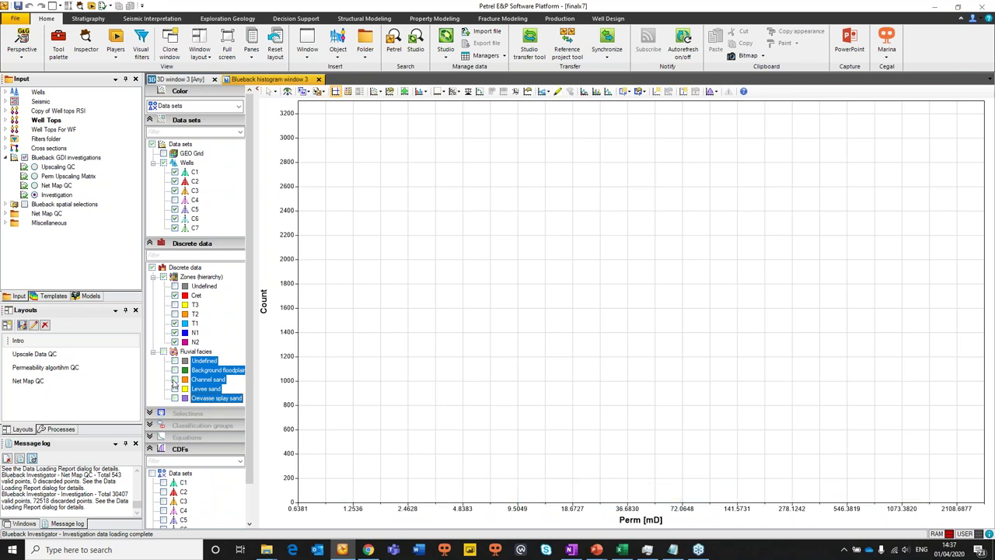
{"action": "left_click", "coordinate": [155, 351]}
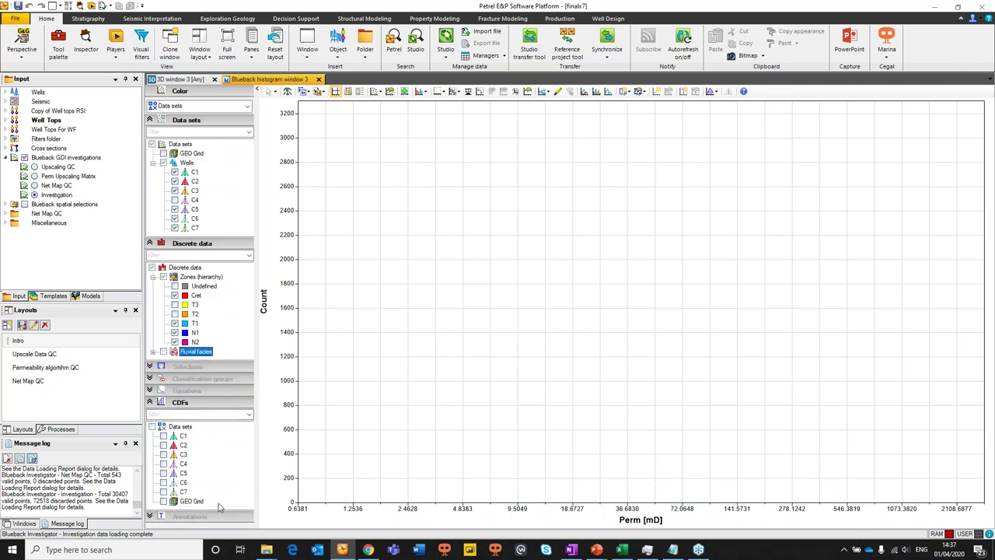
{"action": "left_click", "coordinate": [163, 351]}
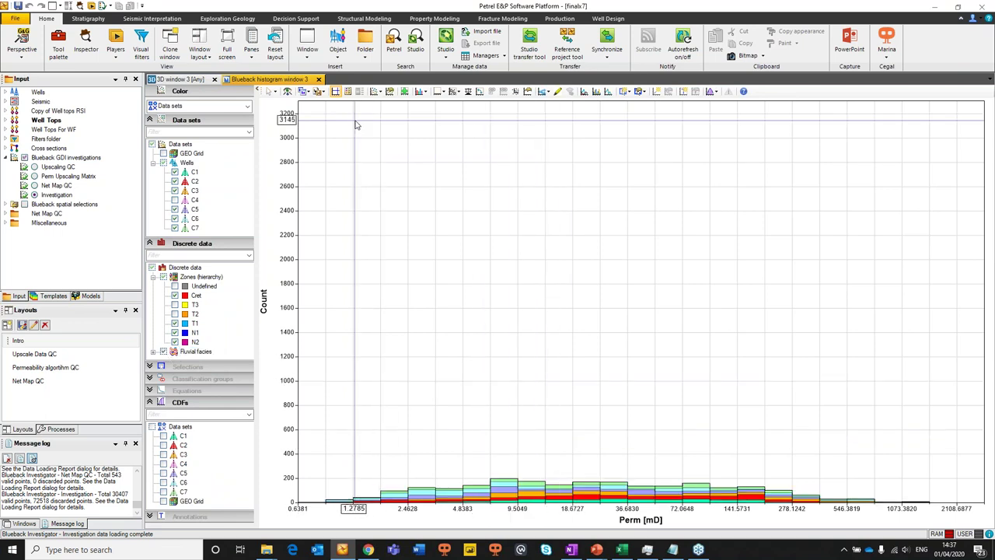
Fit the count axis and show wells as filled curves with bars, briefly highlighting C5 and C7.
{"action": "left_click", "coordinate": [288, 91]}
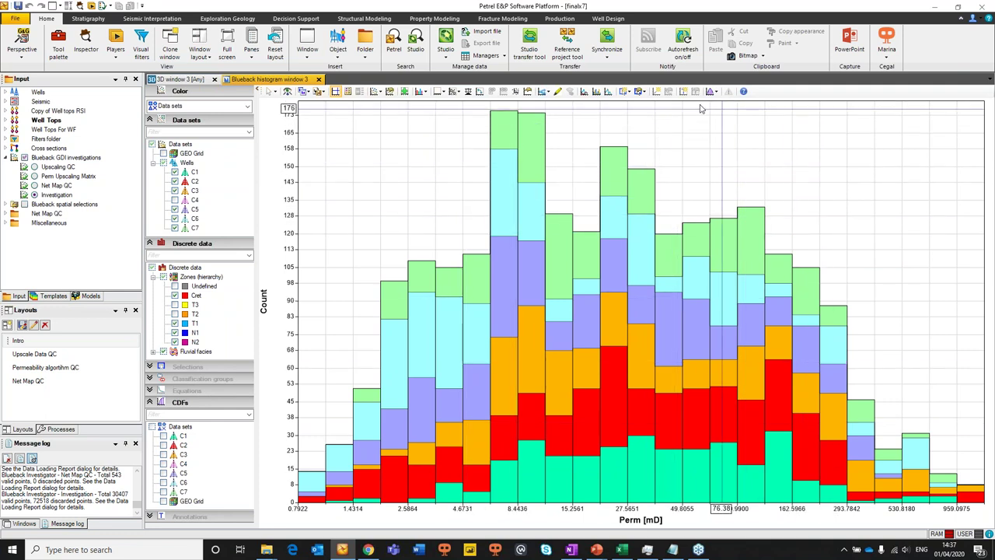
{"action": "left_click", "coordinate": [596, 92]}
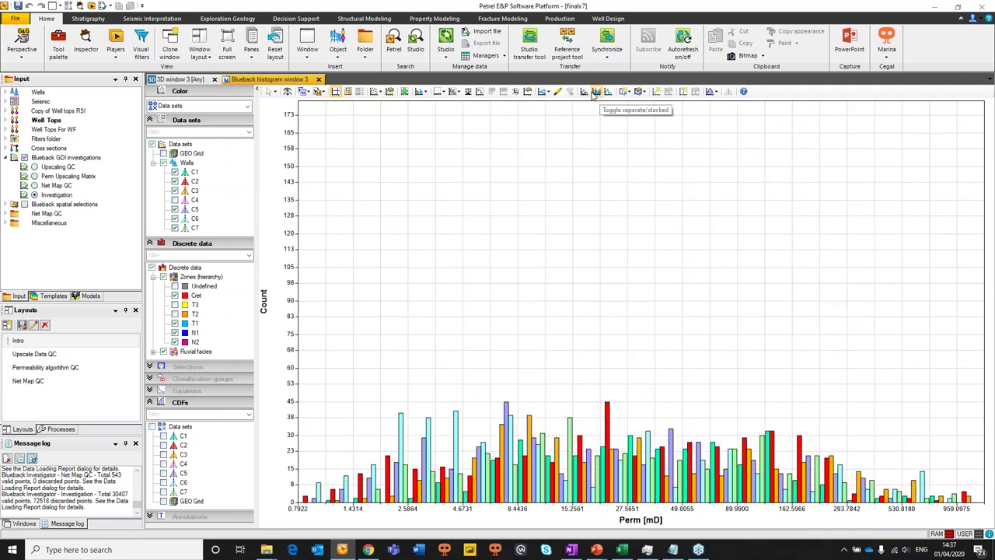
{"action": "left_click", "coordinate": [584, 92]}
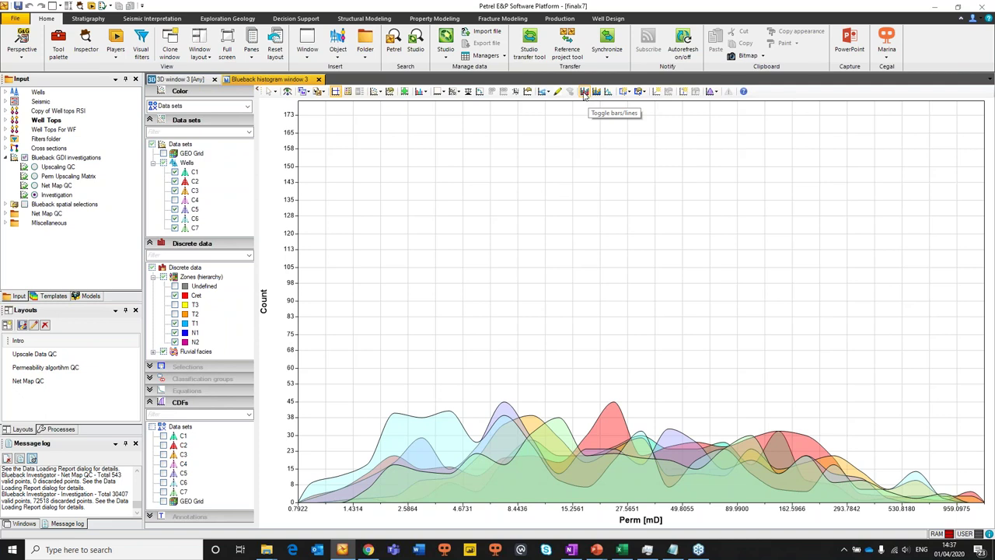
{"action": "left_click", "coordinate": [609, 91]}
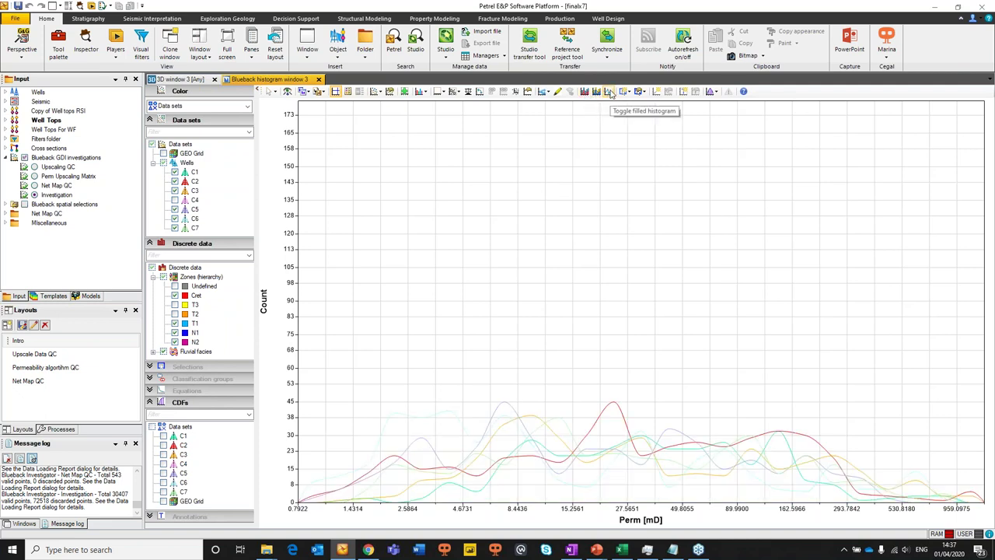
{"action": "left_click", "coordinate": [610, 91]}
{"action": "left_click", "coordinate": [558, 91]}
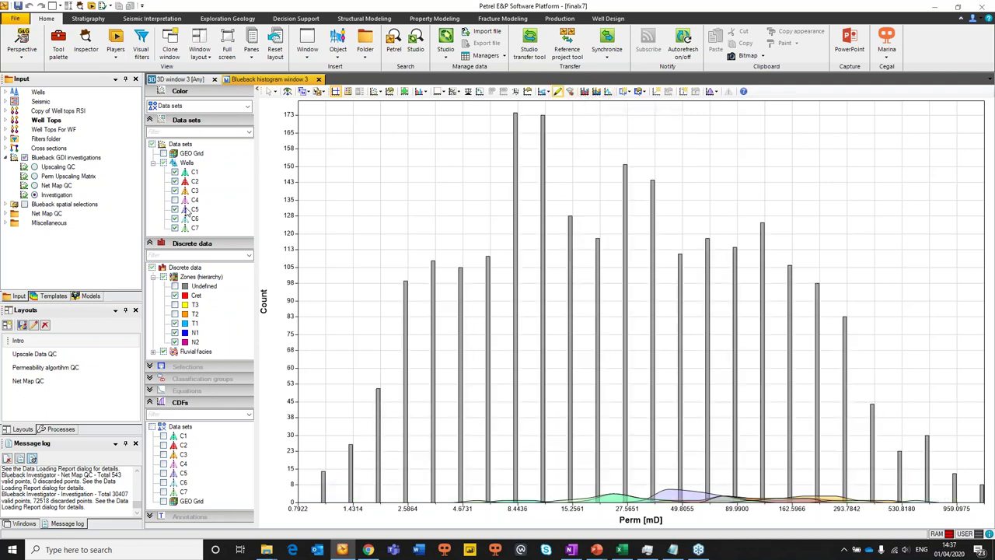
{"action": "left_click", "coordinate": [194, 209]}
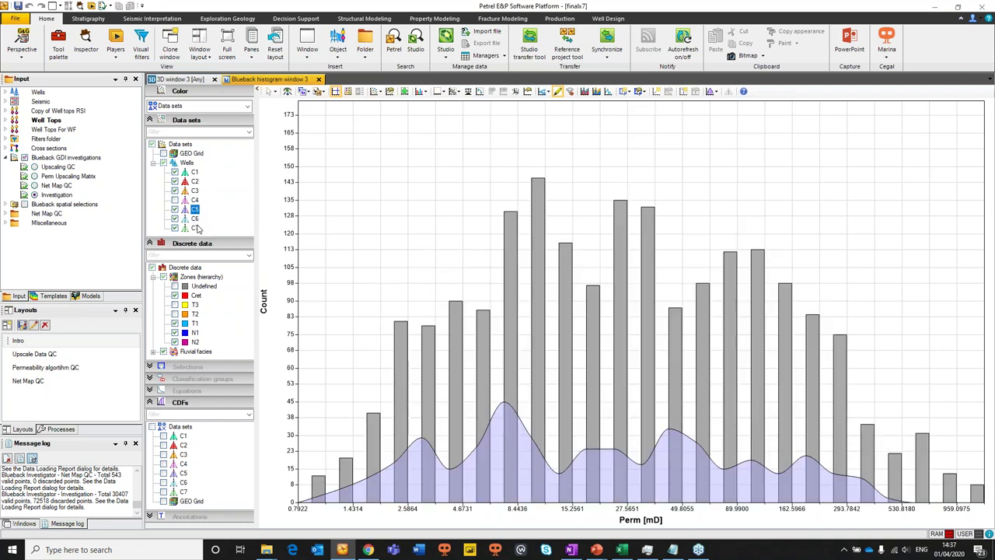
{"action": "left_click", "coordinate": [195, 228]}
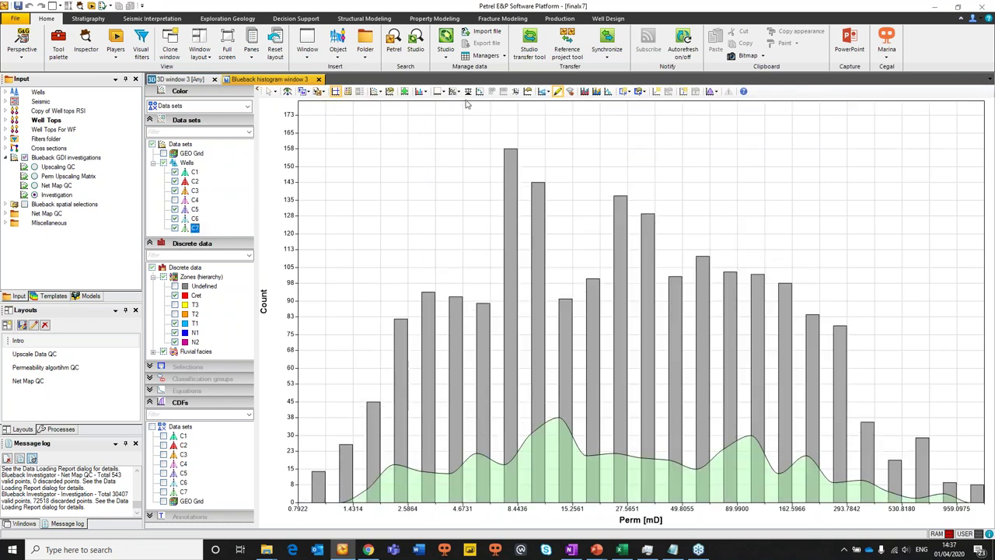
{"action": "left_click", "coordinate": [553, 92]}
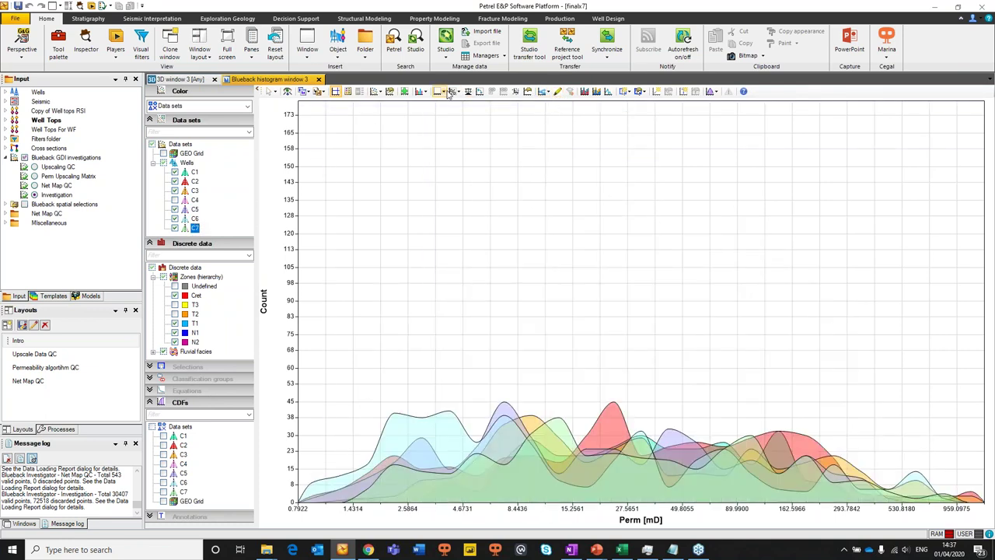
Split into separate Perm and Porosity histograms and add a C1–C7 well legend.
{"action": "left_click", "coordinate": [405, 92]}
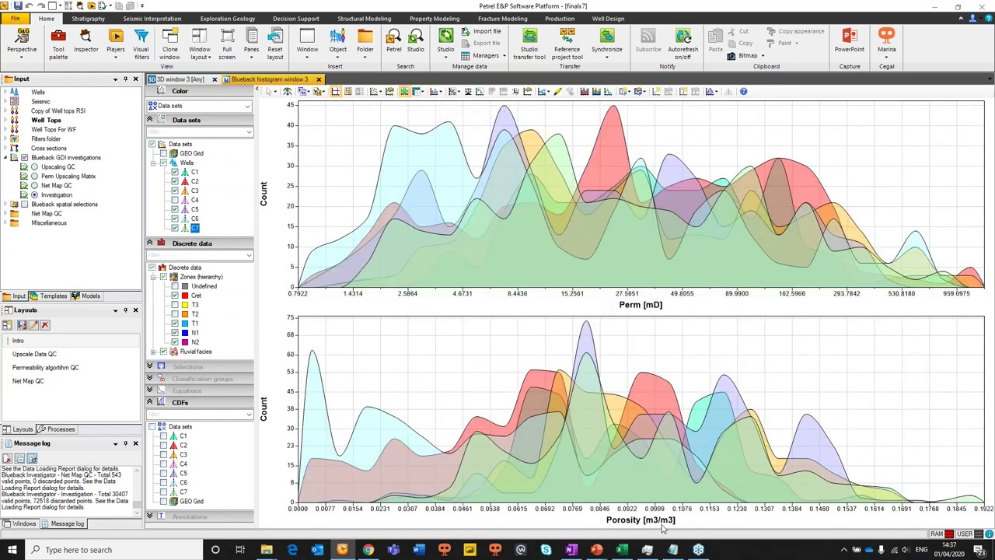
{"action": "left_click", "coordinate": [418, 92]}
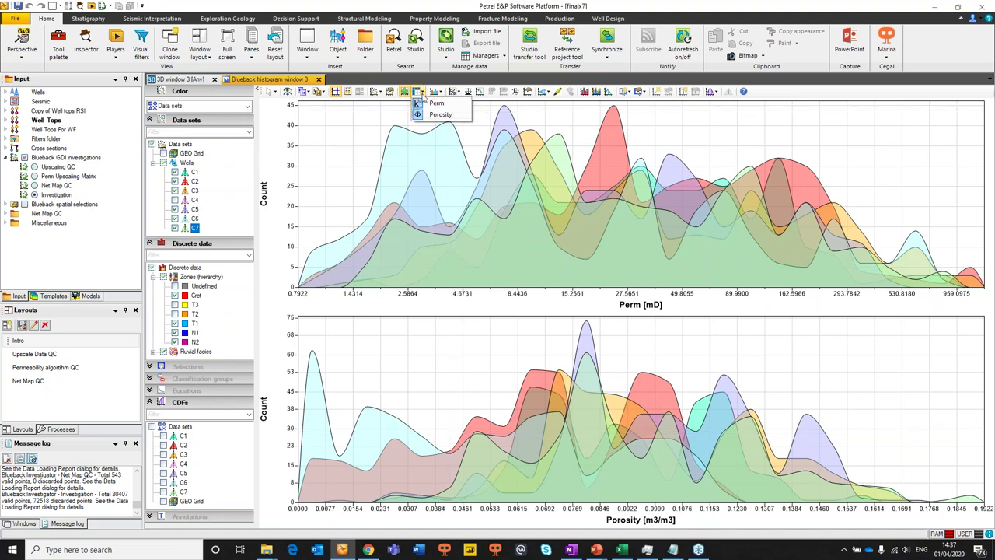
{"action": "left_click", "coordinate": [429, 103]}
{"action": "left_click", "coordinate": [348, 91]}
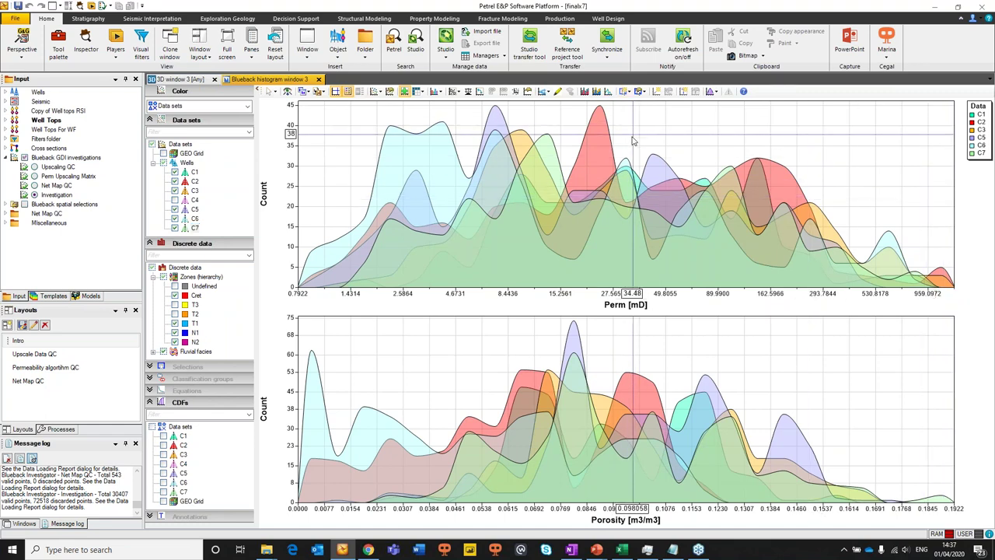
Review the Wells and legend context menus, then close the histogram and 3D windows.
{"action": "right_click", "coordinate": [656, 149]}
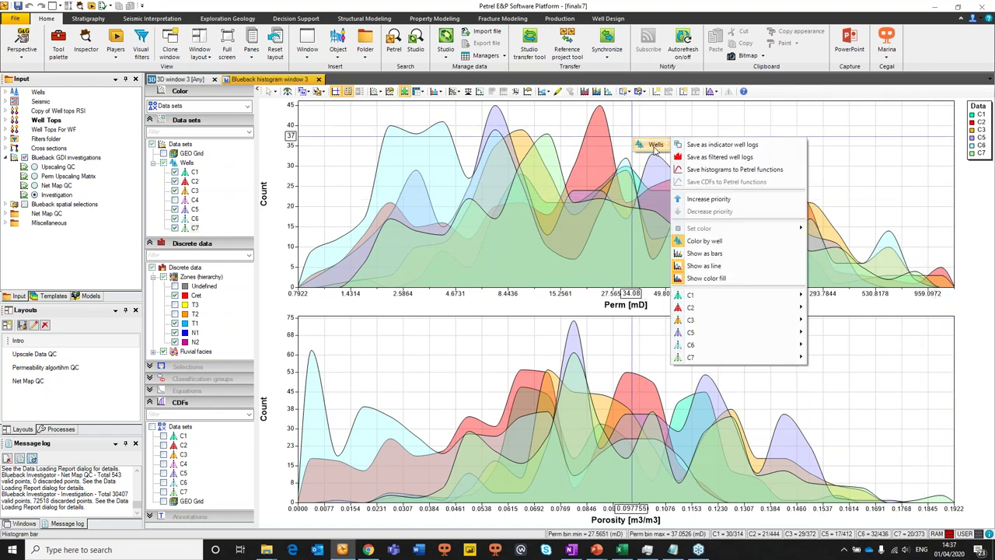
{"action": "left_click", "coordinate": [666, 172]}
{"action": "right_click", "coordinate": [666, 150]}
{"action": "right_click", "coordinate": [985, 145]}
{"action": "mouse_move", "coordinate": [978, 168]}
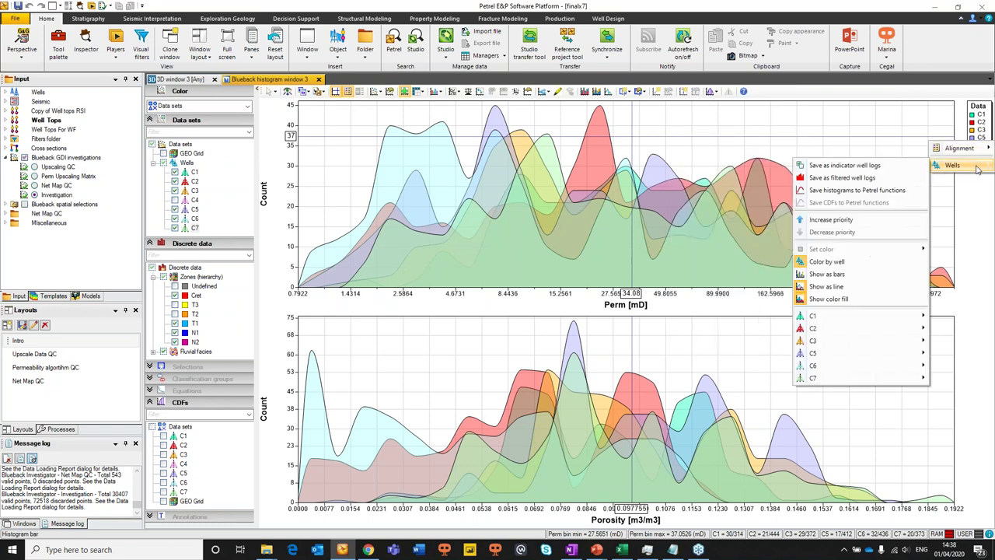
{"action": "left_click", "coordinate": [978, 208]}
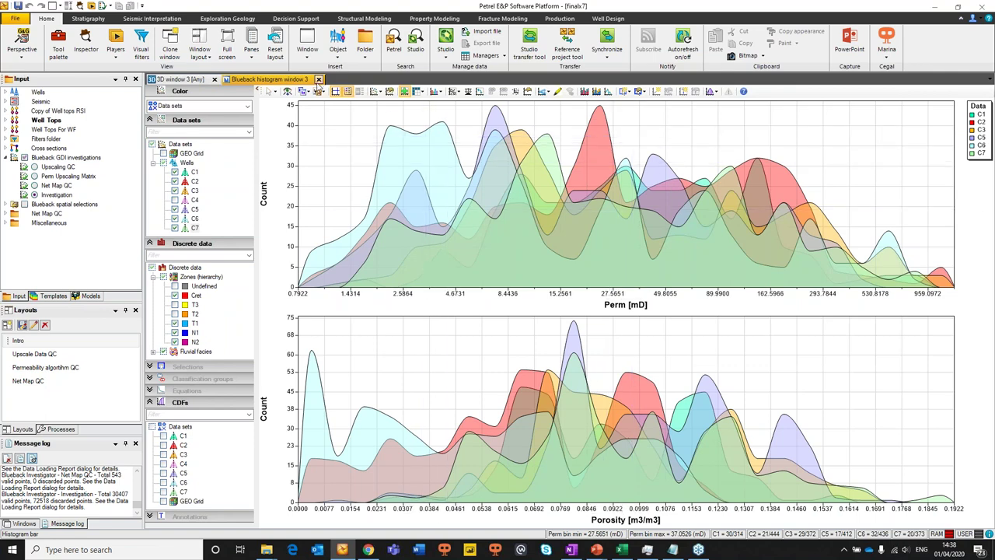
{"action": "left_click", "coordinate": [318, 79]}
{"action": "left_click", "coordinate": [214, 79]}
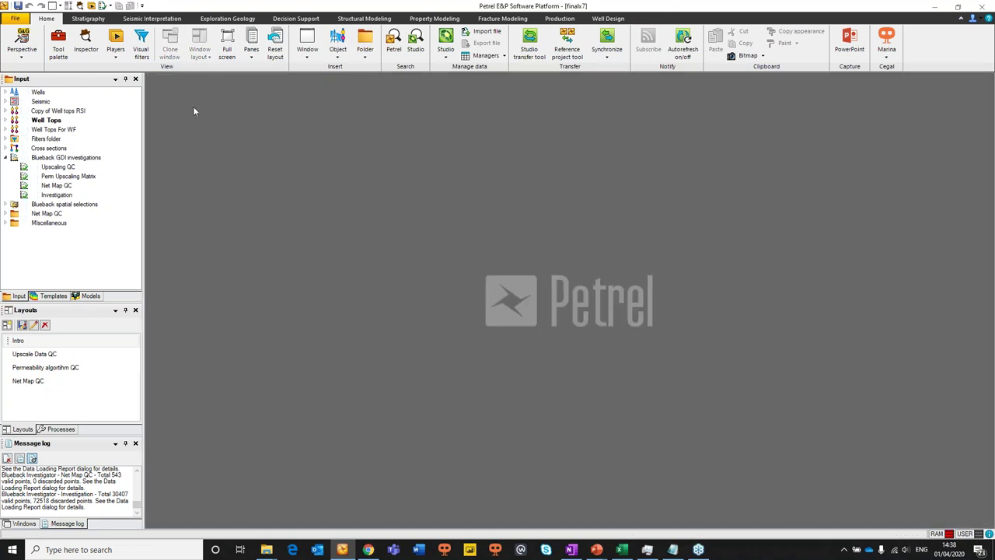
Load the Upscale Data QC layout, select each data set, and list Fluvial facies and zone-log zones.
{"action": "double_click", "coordinate": [50, 355]}
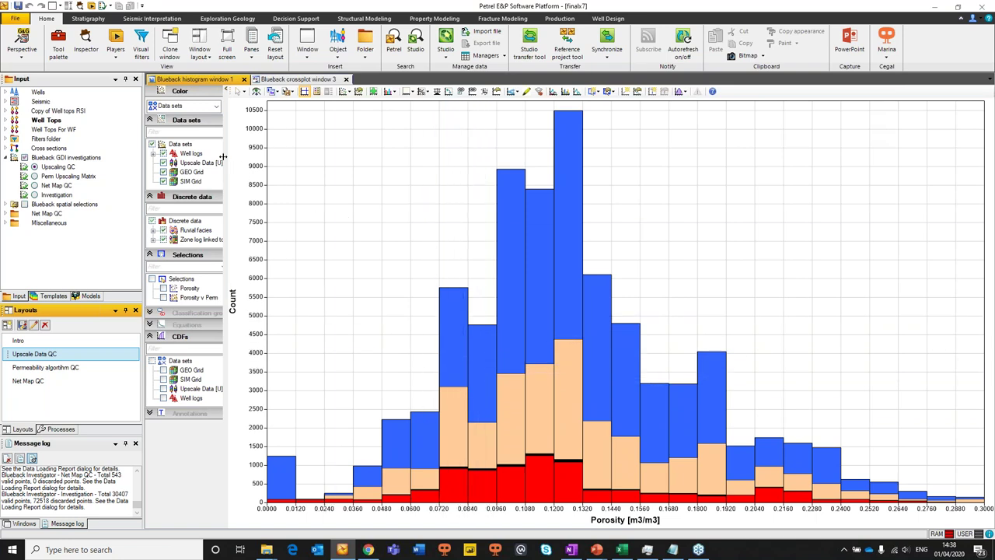
{"action": "left_click", "coordinate": [192, 153]}
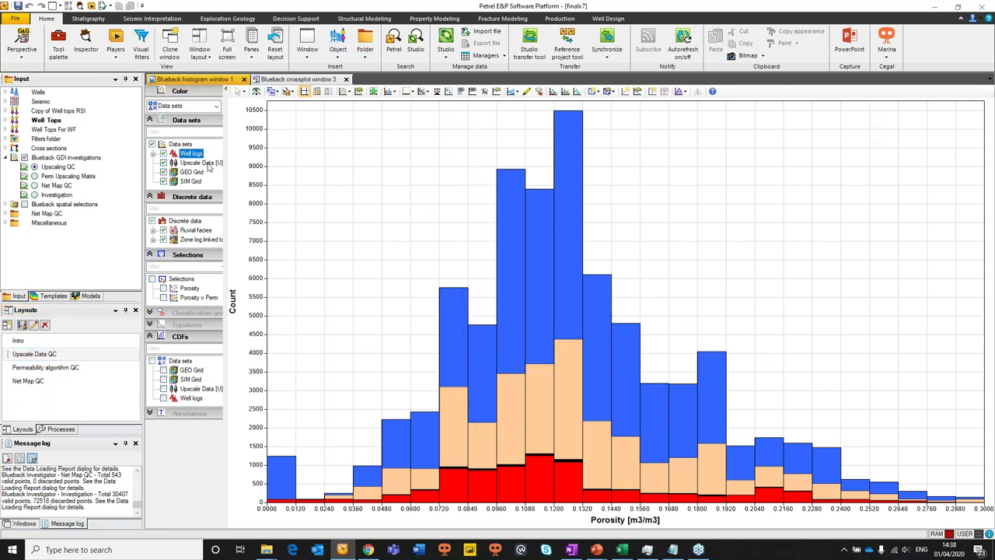
{"action": "left_click", "coordinate": [206, 163]}
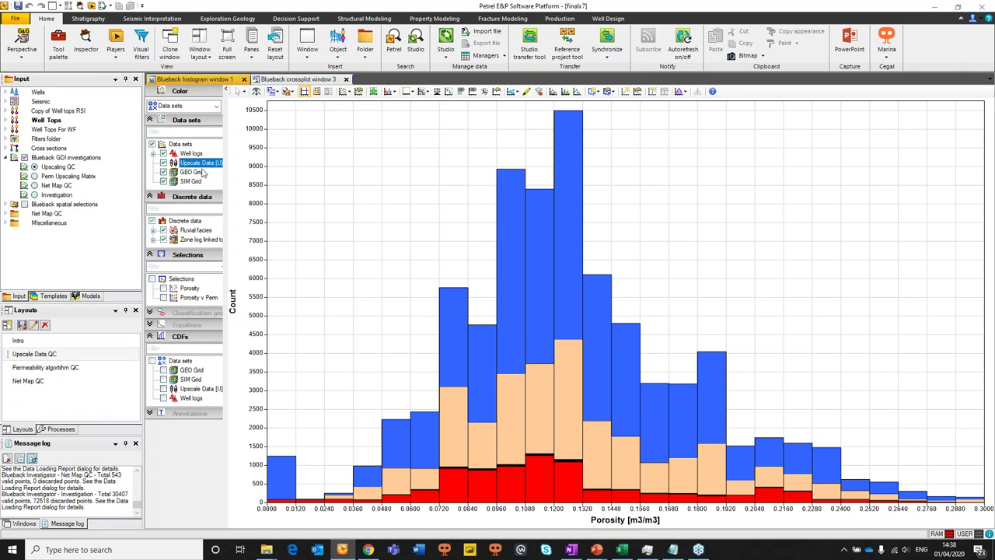
{"action": "left_click", "coordinate": [191, 172]}
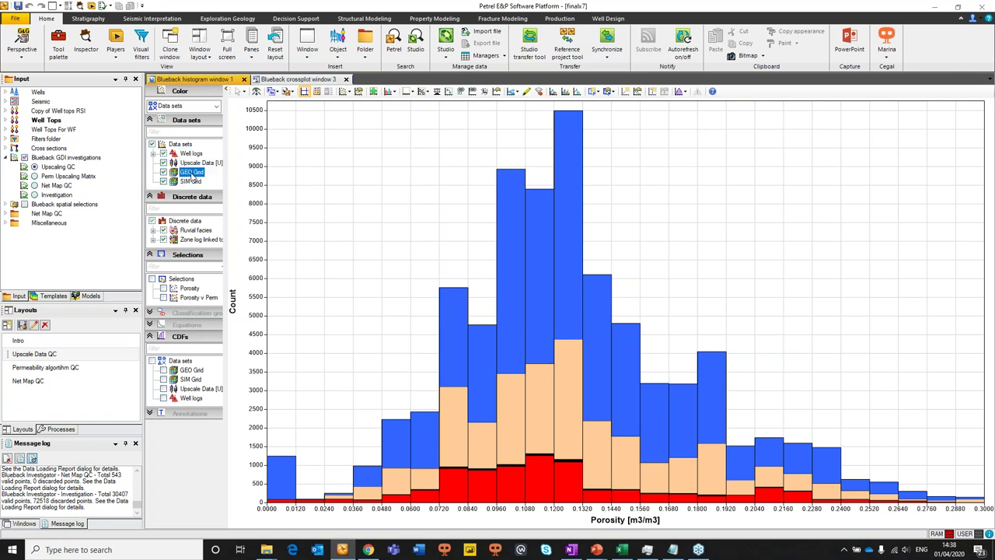
{"action": "left_click", "coordinate": [192, 182]}
{"action": "left_click", "coordinate": [153, 230]}
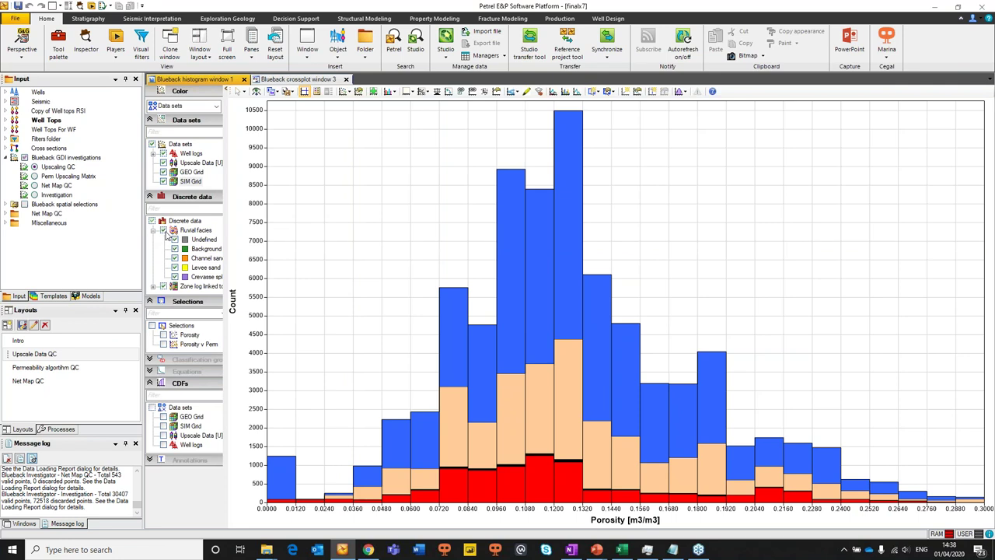
{"action": "left_click", "coordinate": [154, 286]}
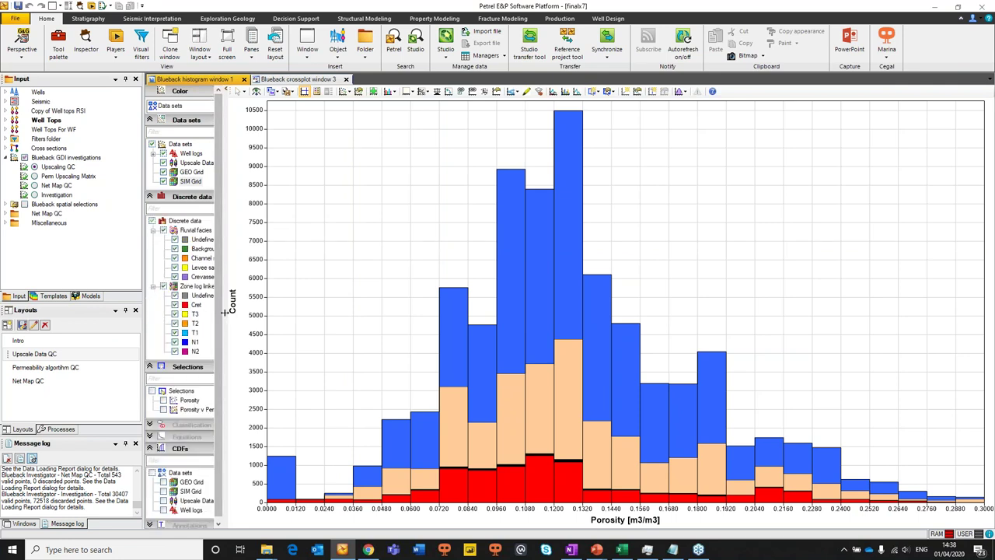
Widen the data panel, show the porosity data sets as side-by-side bars, and zoom to the data.
{"action": "left_click_drag", "start_coordinate": [224, 311], "coordinate": [246, 311]}
{"action": "left_click", "coordinate": [152, 473]}
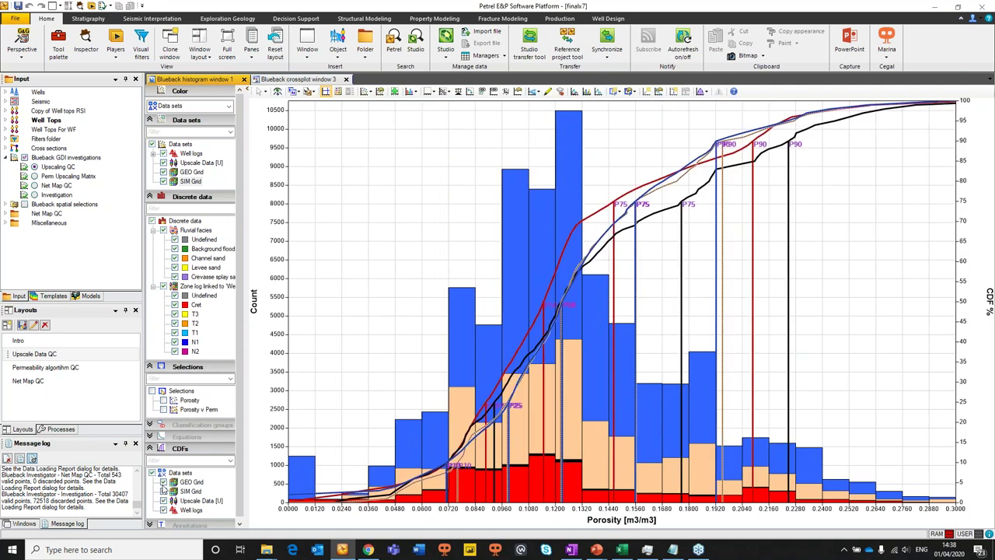
{"action": "left_click", "coordinate": [152, 473]}
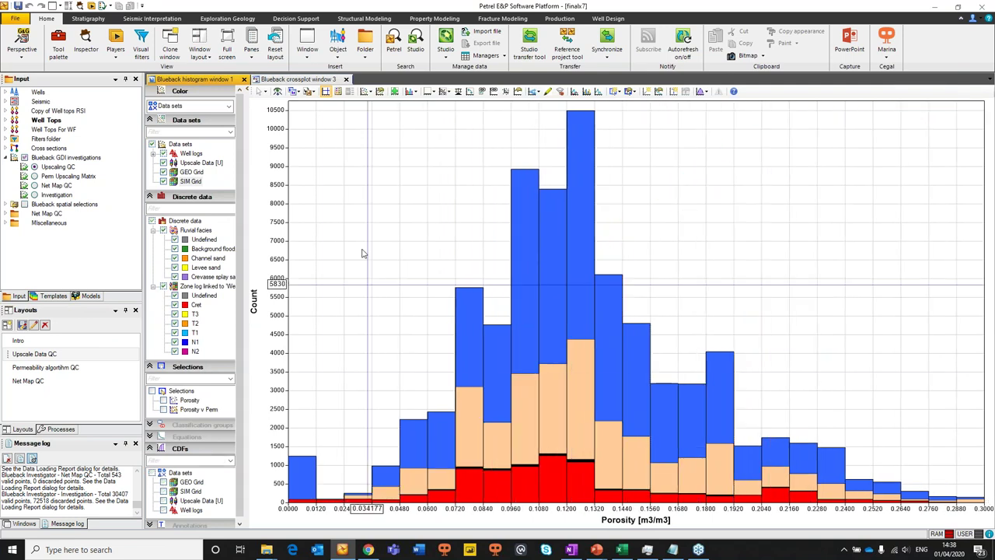
{"action": "left_click", "coordinate": [587, 91]}
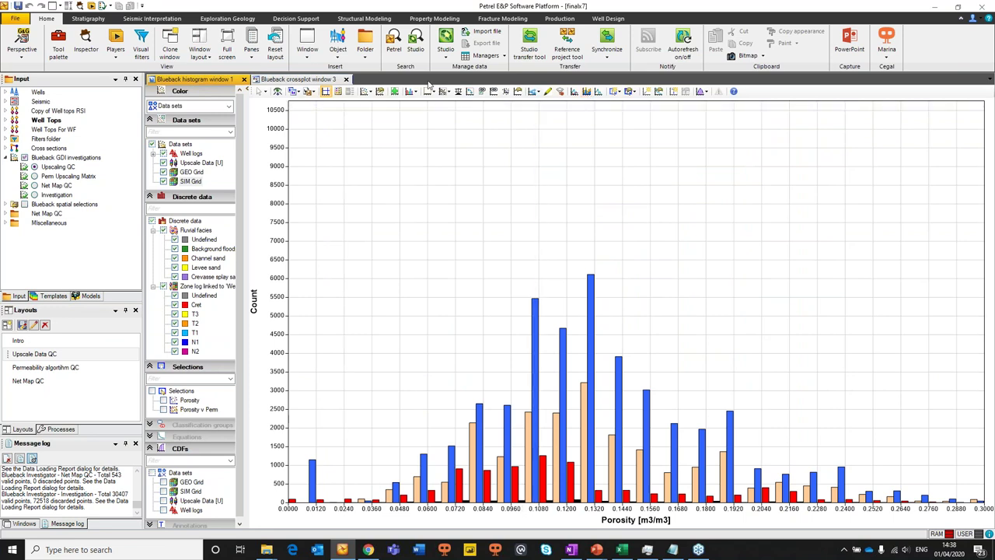
{"action": "left_click", "coordinate": [278, 92]}
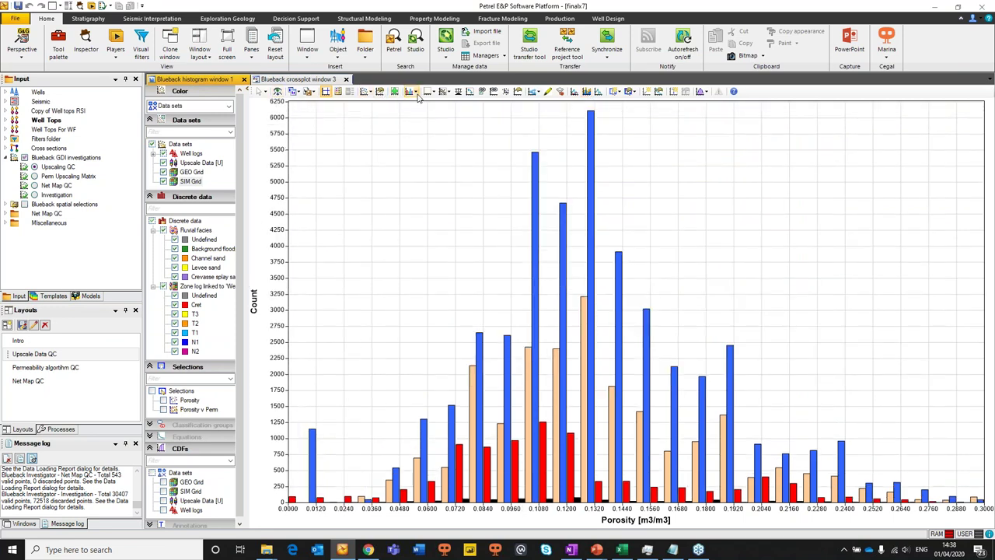
Set the Y axis to Percentage, add CDF curves for all four data sets, and show the legend.
{"action": "left_click", "coordinate": [447, 93]}
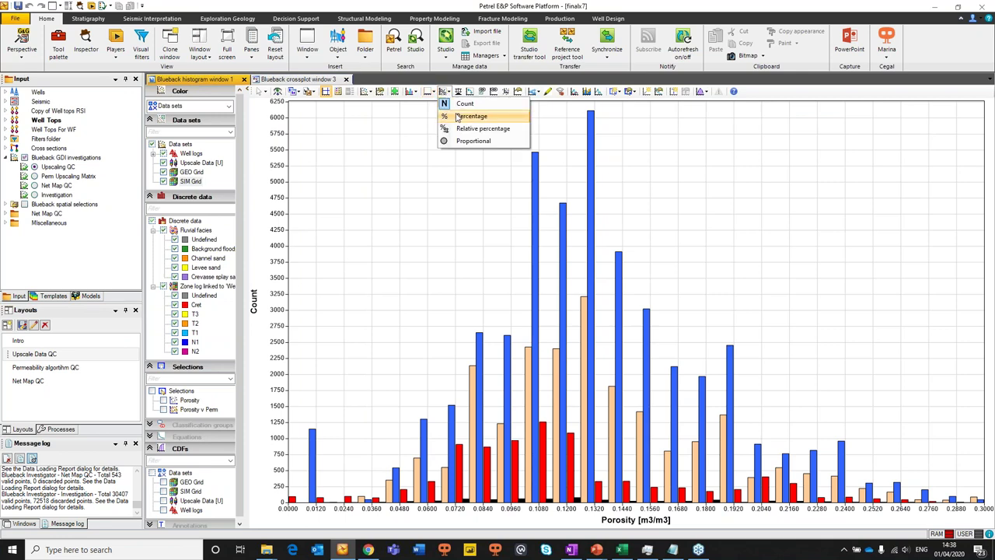
{"action": "left_click", "coordinate": [456, 113]}
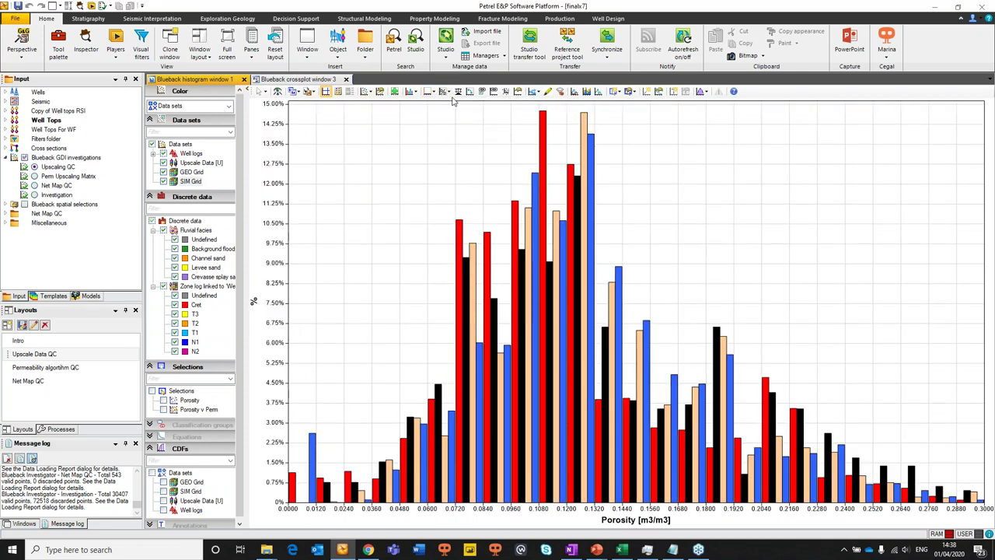
{"action": "left_click", "coordinate": [152, 473]}
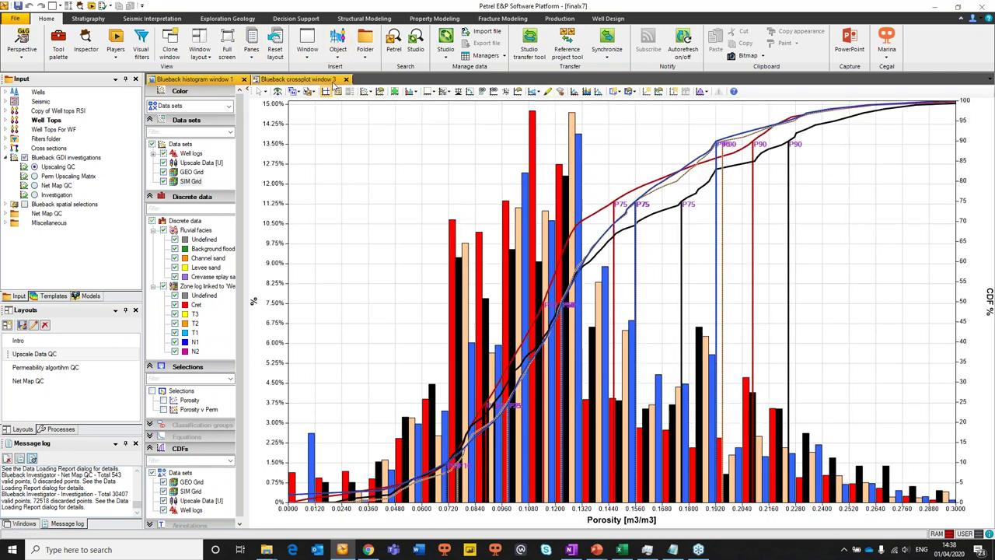
{"action": "left_click", "coordinate": [337, 91]}
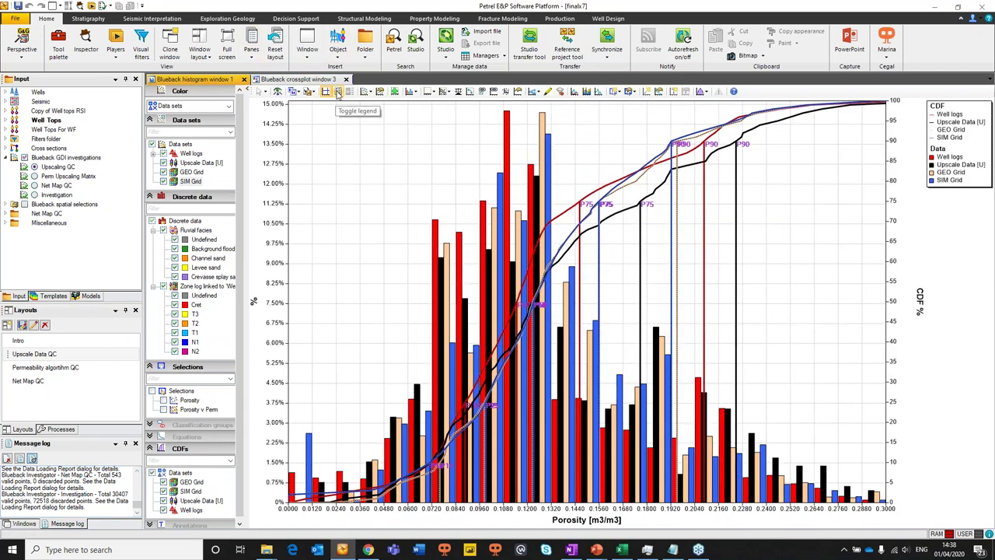
Show the data statistics table and resize it so the chart stays large.
{"action": "left_click", "coordinate": [706, 91]}
{"action": "left_click", "coordinate": [723, 103]}
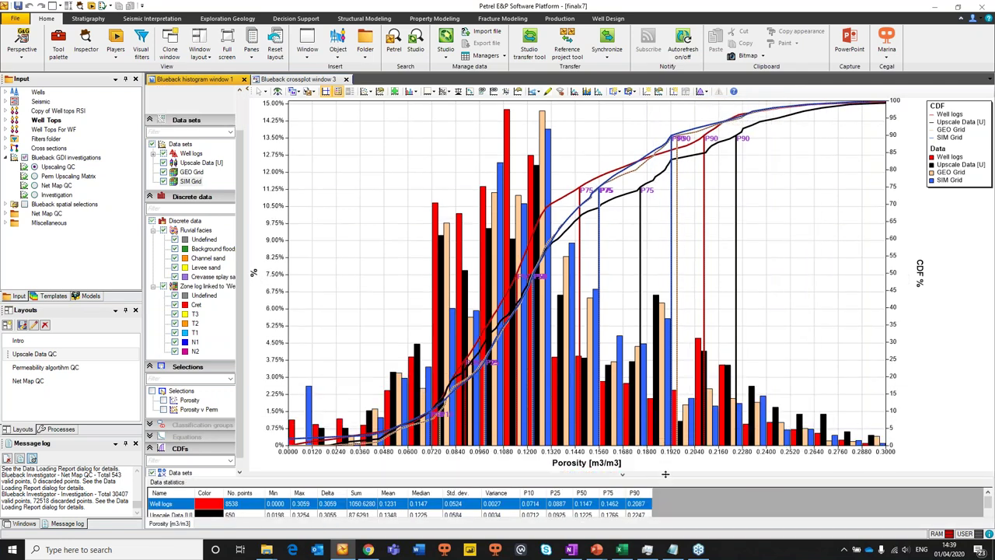
{"action": "left_click_drag", "start_coordinate": [666, 473], "coordinate": [665, 441]}
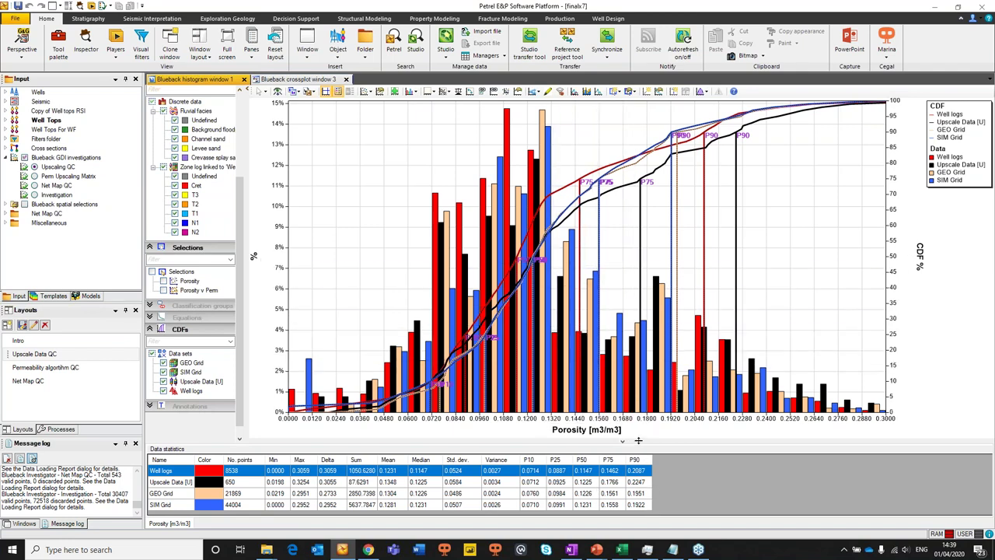
{"action": "left_click_drag", "start_coordinate": [638, 439], "coordinate": [637, 464]}
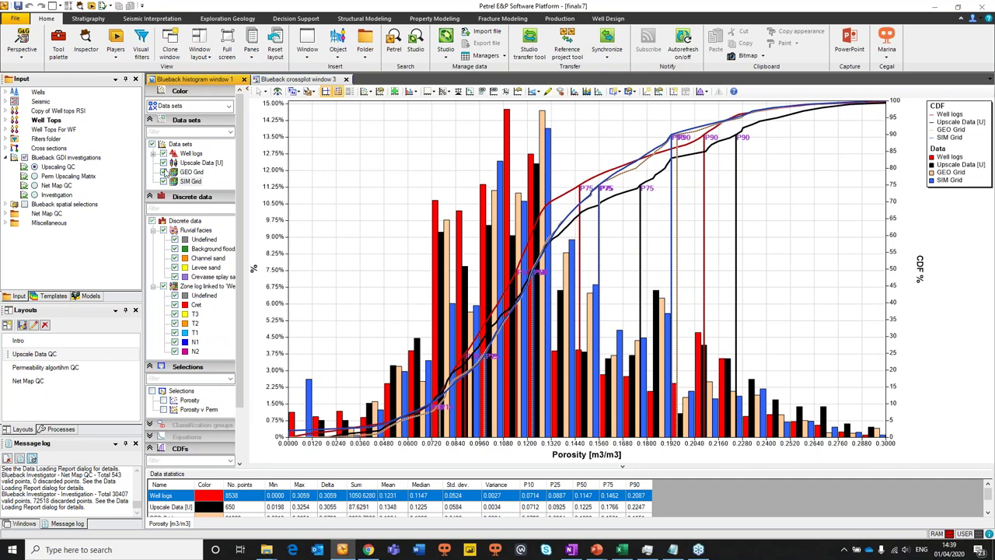
Remove GEO Grid and SIM Grid from the histogram and save the Well logs CDF as a Petrel function.
{"action": "left_click", "coordinate": [163, 172]}
{"action": "left_click", "coordinate": [164, 181]}
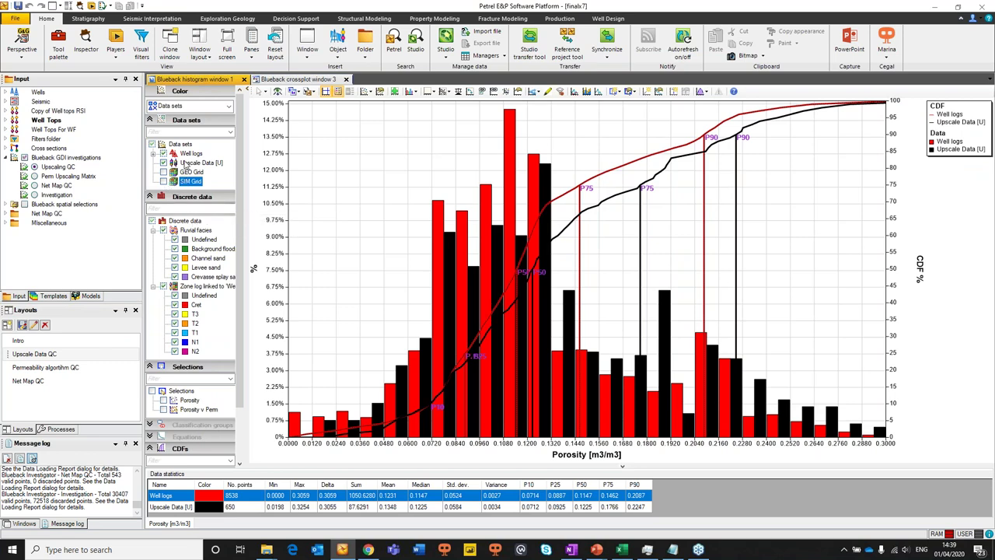
{"action": "left_click", "coordinate": [187, 163]}
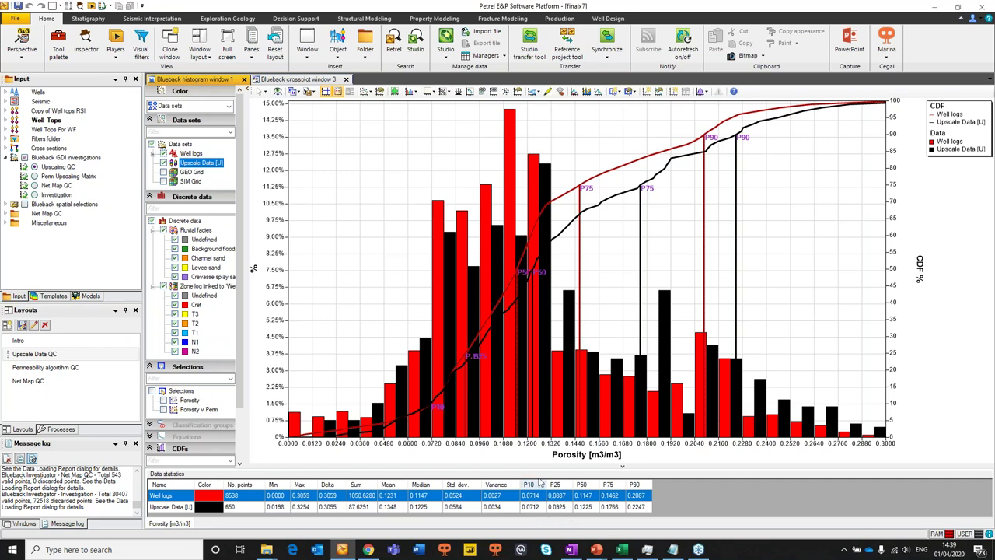
{"action": "right_click", "coordinate": [528, 245]}
{"action": "mouse_move", "coordinate": [558, 252]}
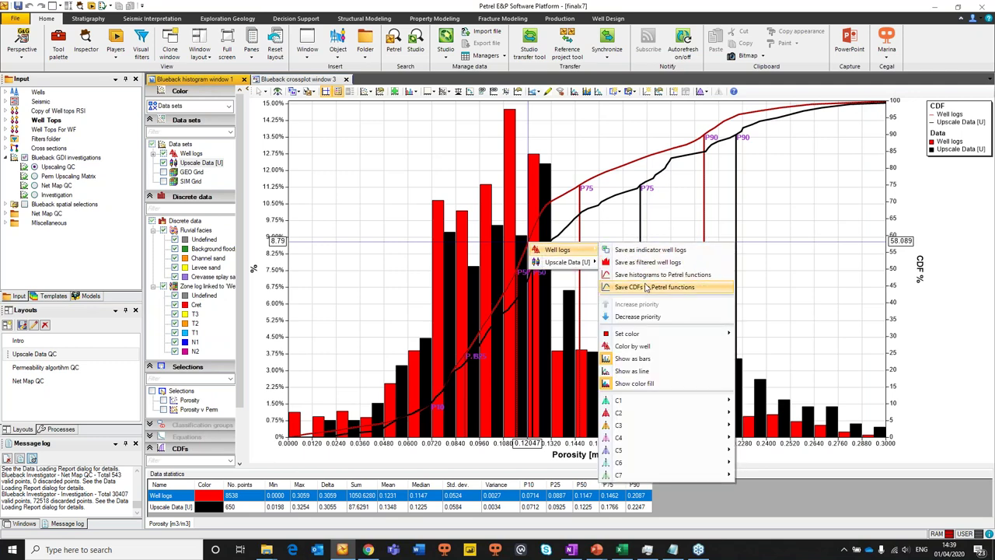
{"action": "left_click", "coordinate": [645, 287]}
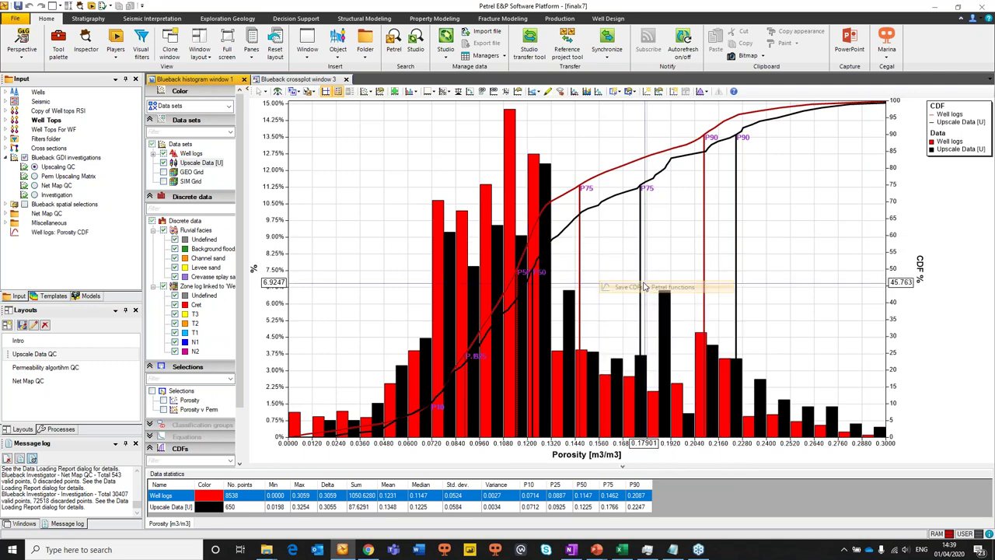
Open the new Well logs: Porosity CDF function's settings and review its curve on the Function tab.
{"action": "left_click", "coordinate": [80, 234]}
{"action": "right_click", "coordinate": [83, 234]}
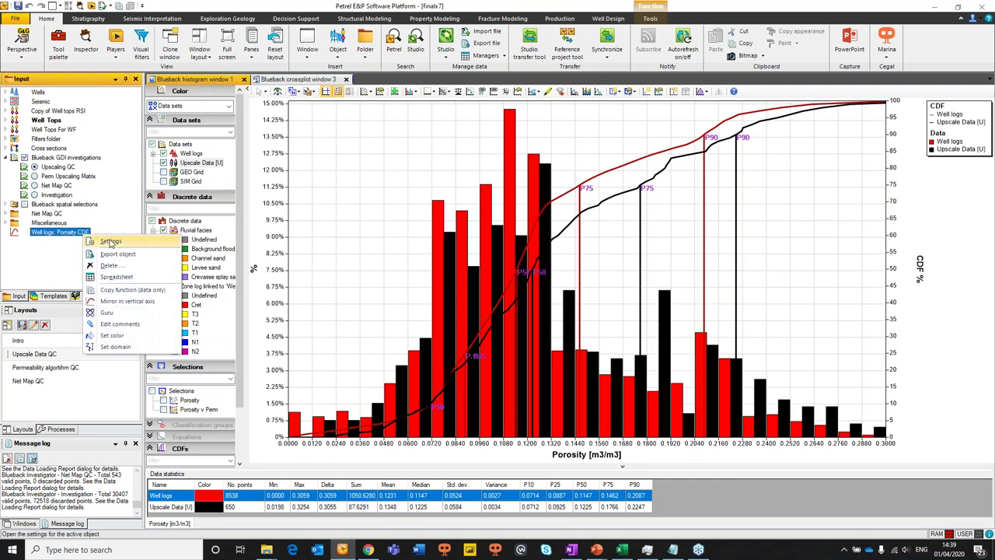
{"action": "left_click", "coordinate": [114, 239]}
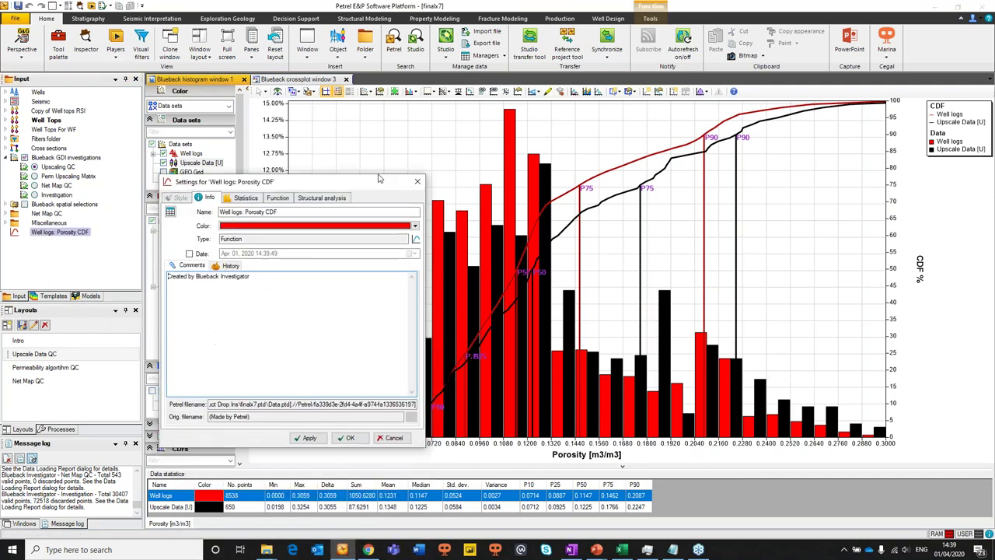
{"action": "left_click", "coordinate": [267, 181]}
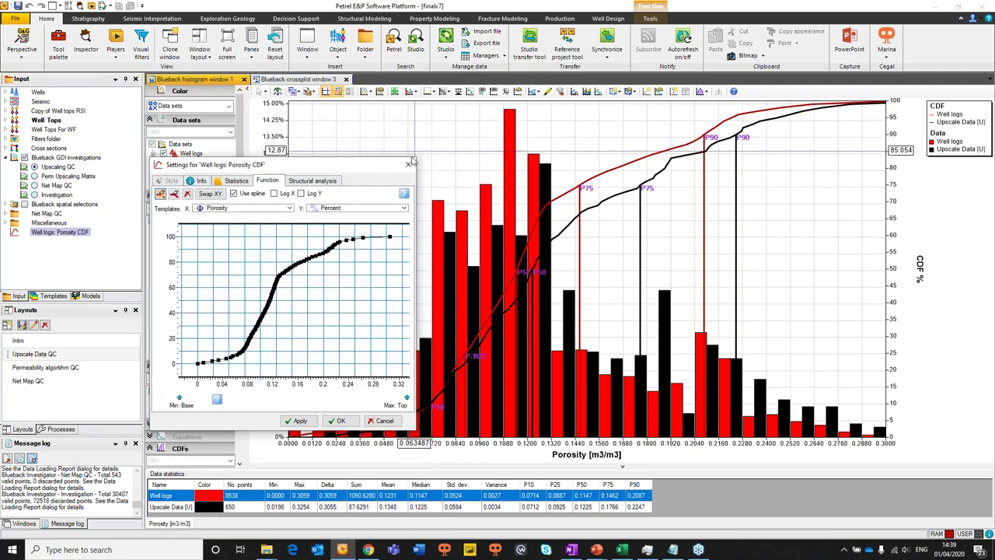
{"action": "left_click", "coordinate": [384, 420]}
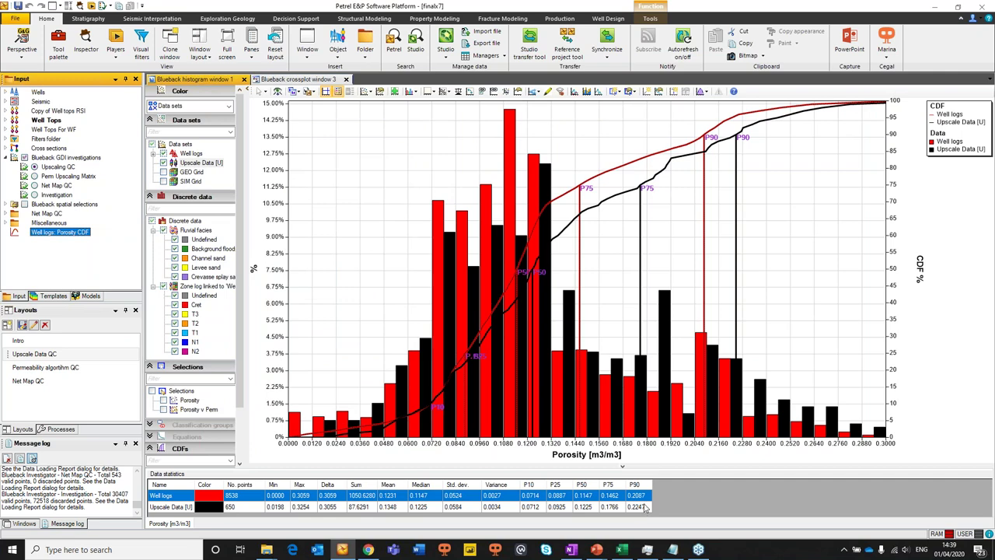
Copy the Well logs and Upscale Data statistics rows into Excel Book1 at cell B2, then return to Petrel.
{"action": "left_click", "coordinate": [642, 507], "text": "ctrl"}
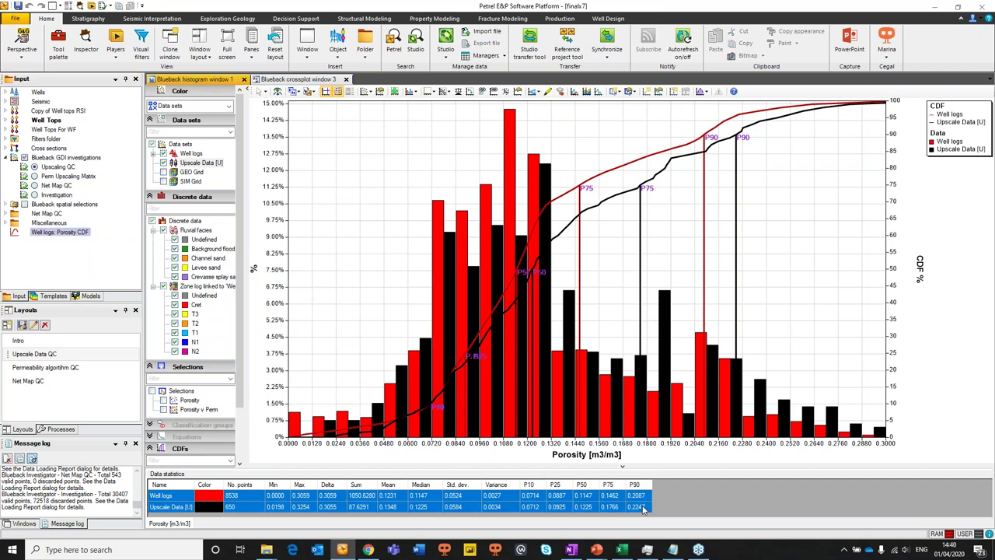
{"action": "left_click", "coordinate": [622, 548]}
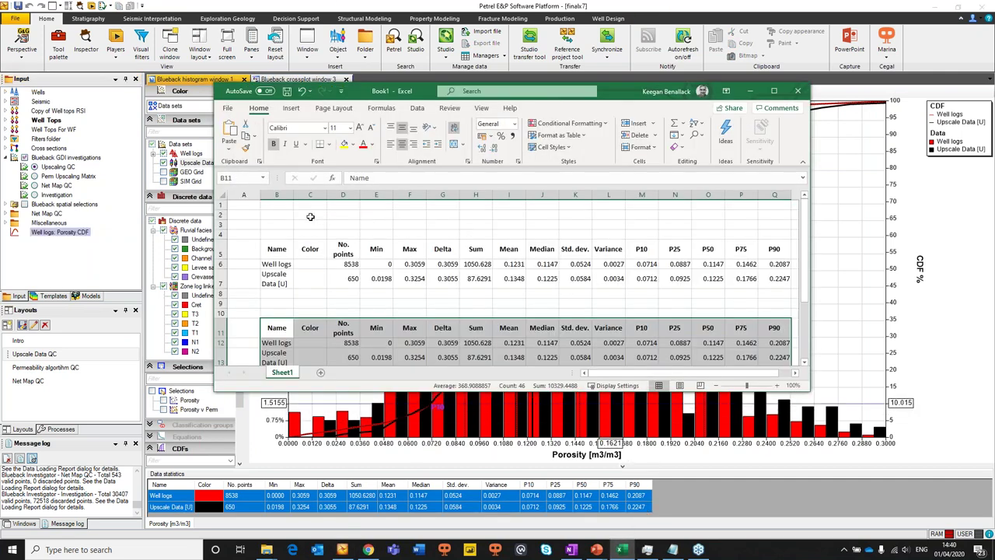
{"action": "left_click", "coordinate": [289, 215]}
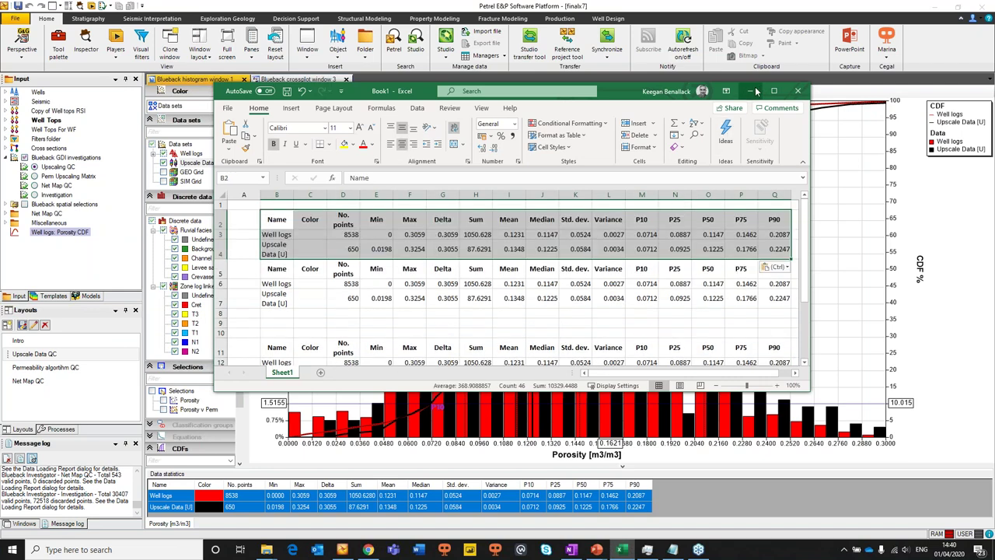
{"action": "left_click", "coordinate": [750, 91]}
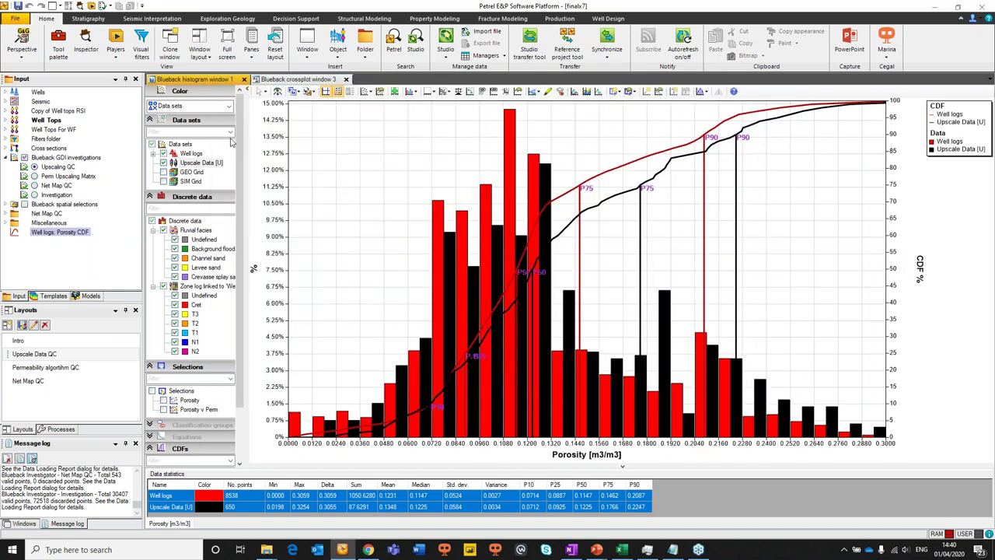
Compare porosity pairs: Upscale Data vs GEO Grid, GEO vs SIM Grid, SIM Grid vs Well logs, then restore GEO and Upscale.
{"action": "left_click", "coordinate": [163, 154]}
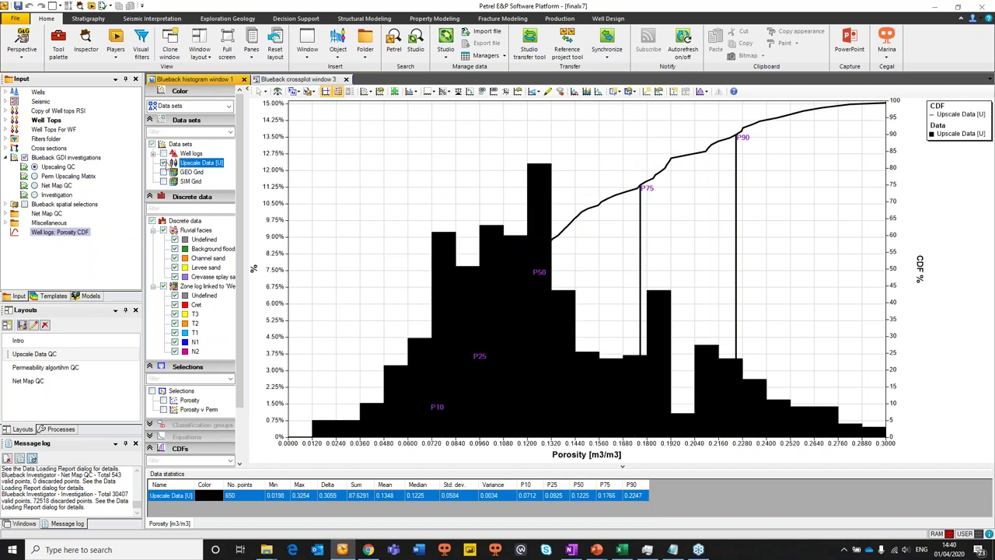
{"action": "left_click", "coordinate": [164, 172]}
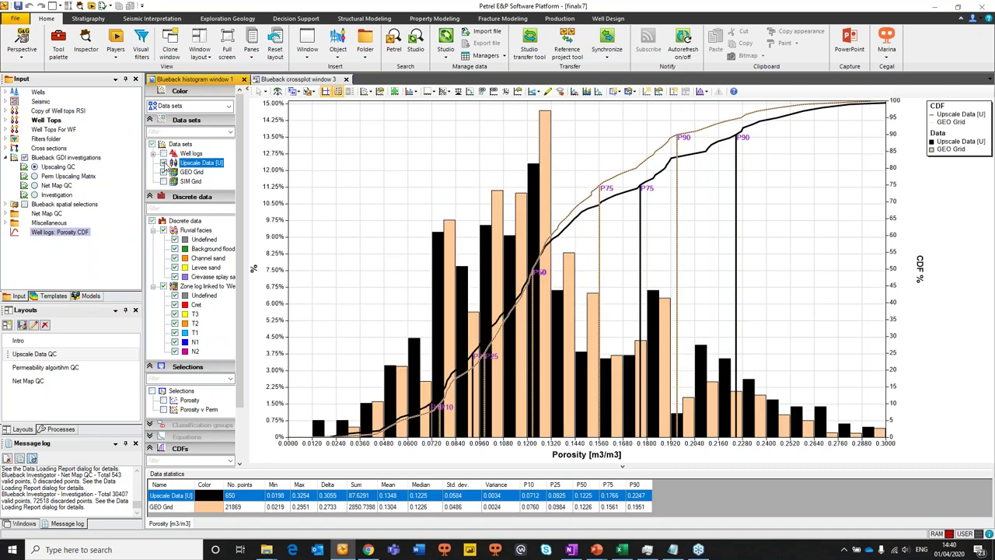
{"action": "left_click", "coordinate": [164, 162]}
{"action": "left_click", "coordinate": [163, 181]}
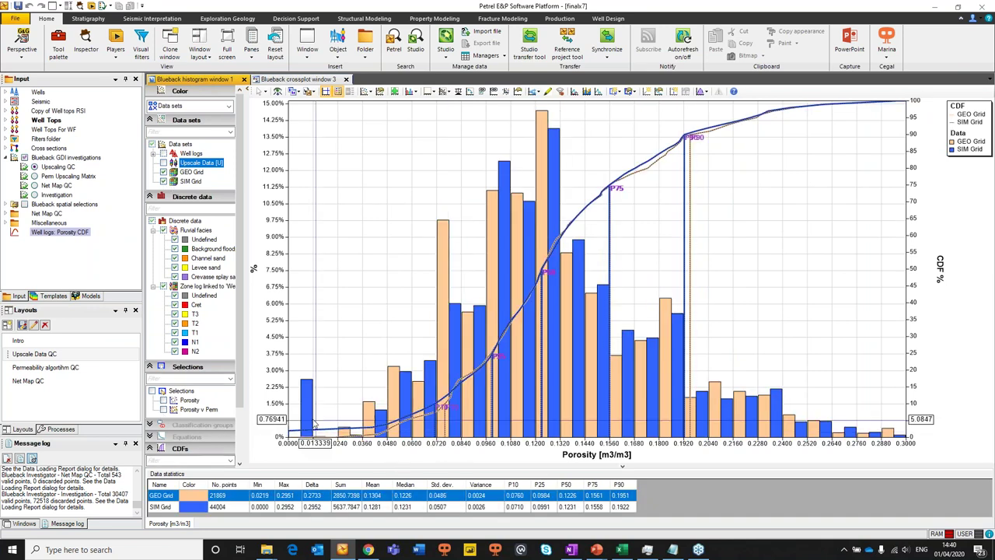
{"action": "left_click", "coordinate": [164, 171]}
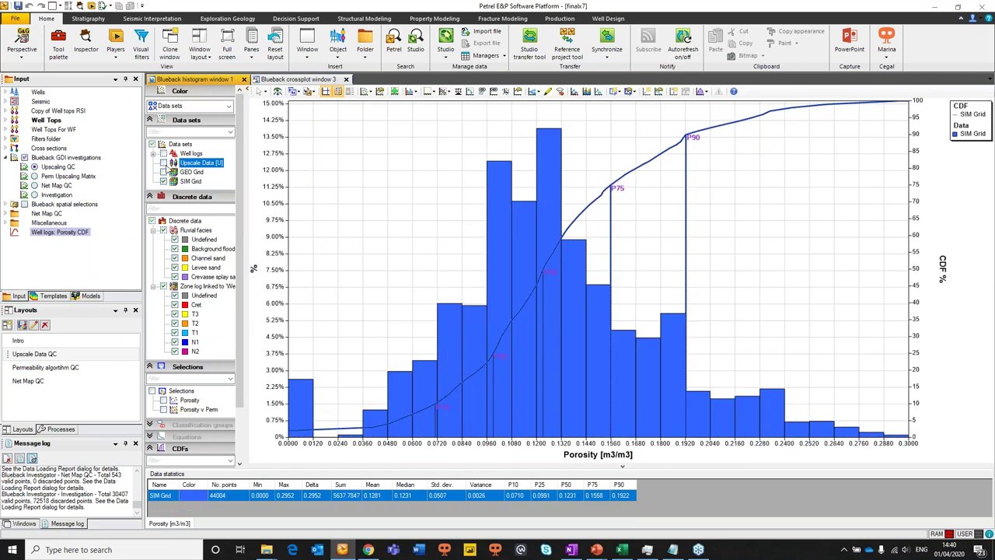
{"action": "left_click", "coordinate": [164, 153]}
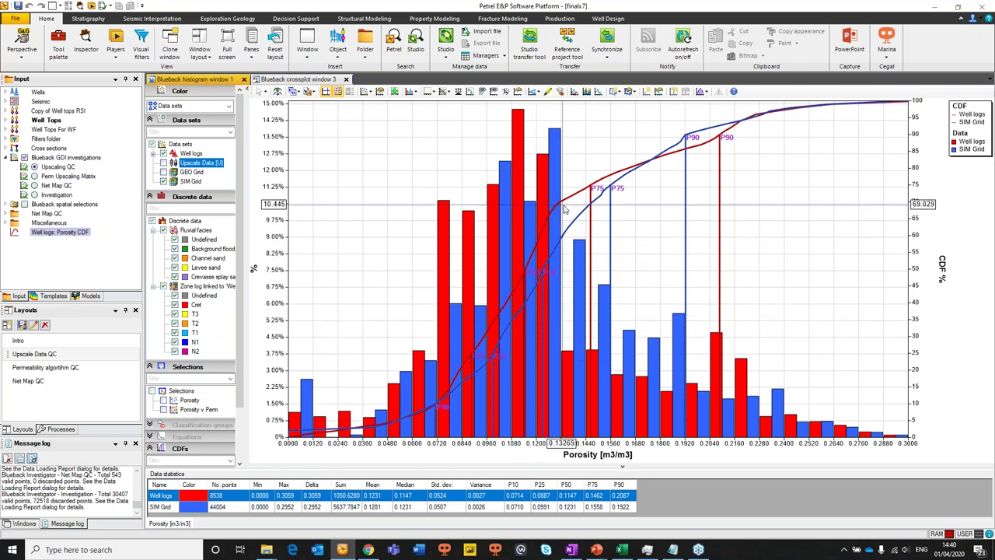
{"action": "left_click", "coordinate": [162, 153]}
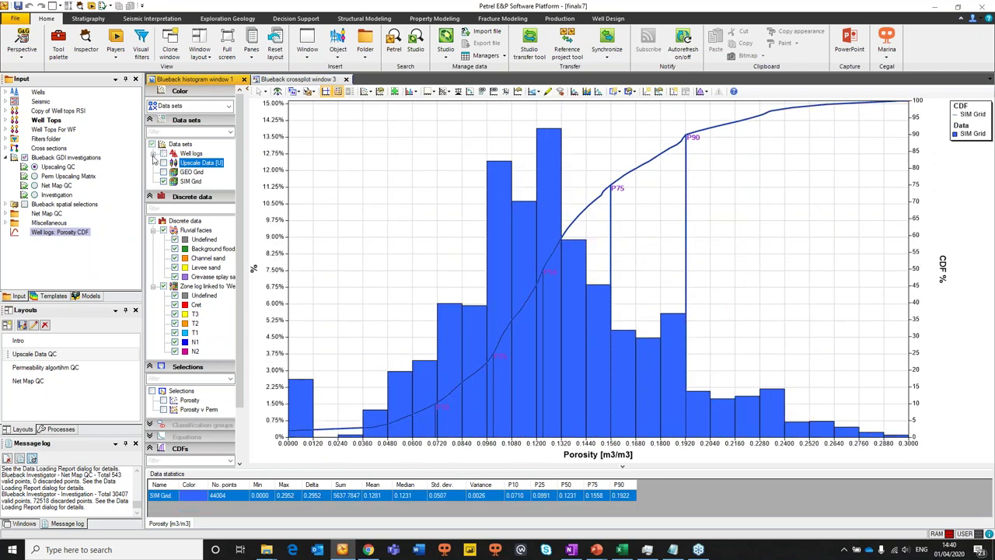
{"action": "left_click", "coordinate": [163, 172]}
{"action": "left_click", "coordinate": [163, 162]}
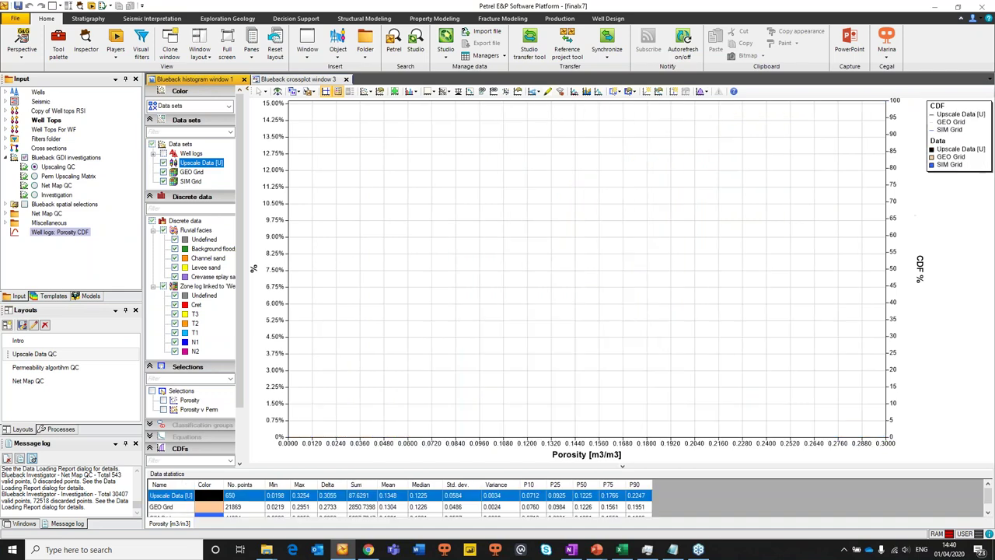
Add Well logs back to the histogram and round the axis limits to tidy values.
{"action": "left_click", "coordinate": [163, 153]}
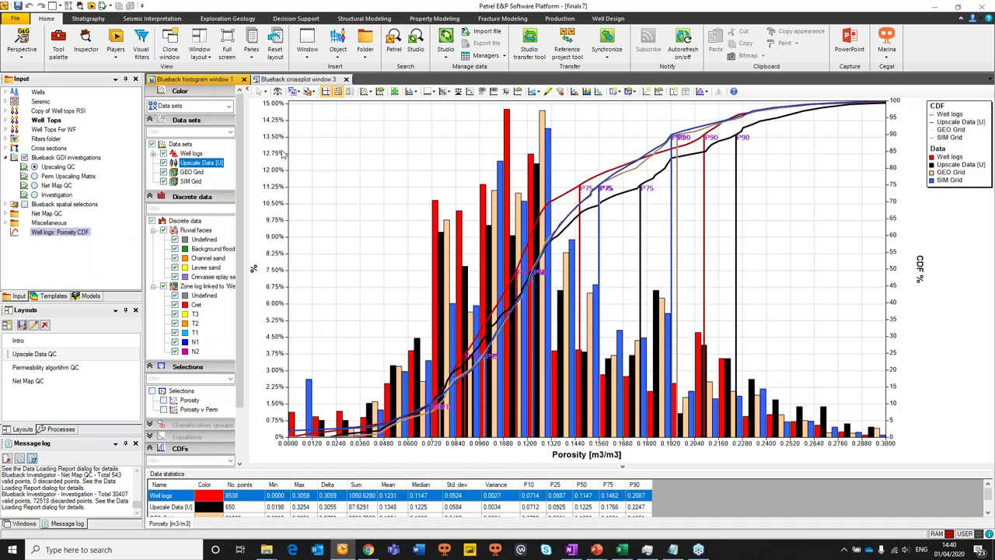
{"action": "left_click", "coordinate": [537, 92]}
{"action": "left_click", "coordinate": [567, 118]}
Split the histogram into per-zone panels by the Well Tops zone log and turn off the CDF curves.
{"action": "left_click", "coordinate": [535, 92]}
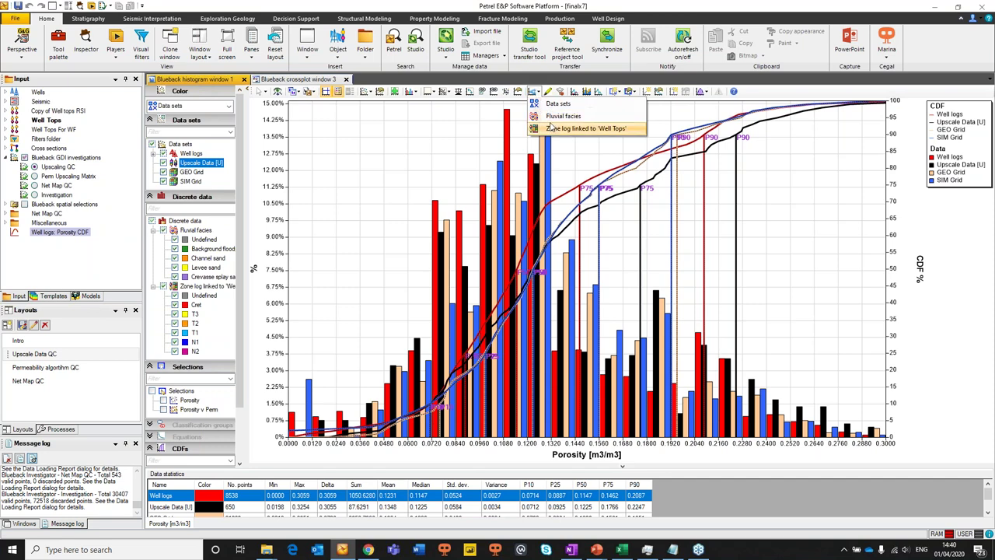
{"action": "left_click", "coordinate": [576, 128]}
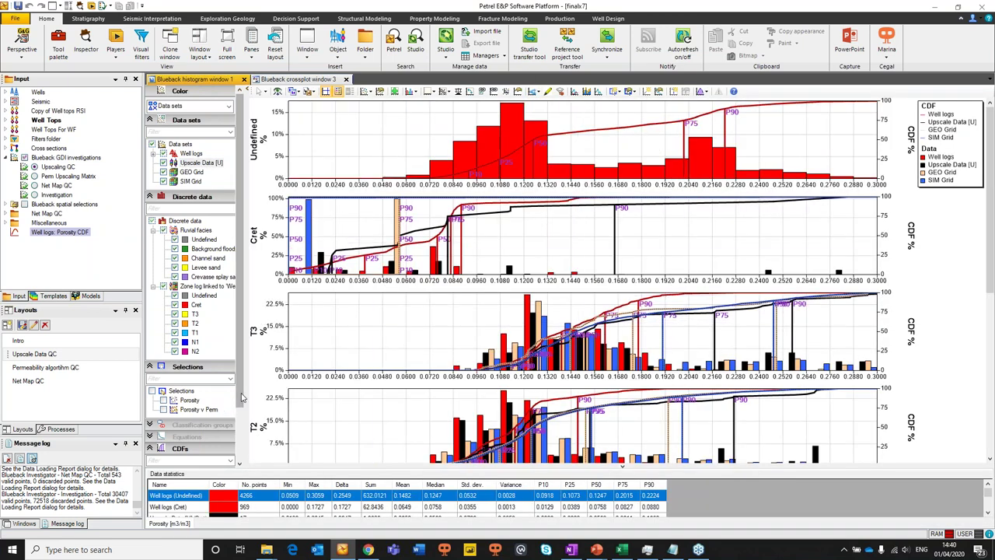
{"action": "scroll", "coordinate": [238, 439], "scroll_direction": "down", "scroll_amount": 2}
{"action": "left_click", "coordinate": [153, 410]}
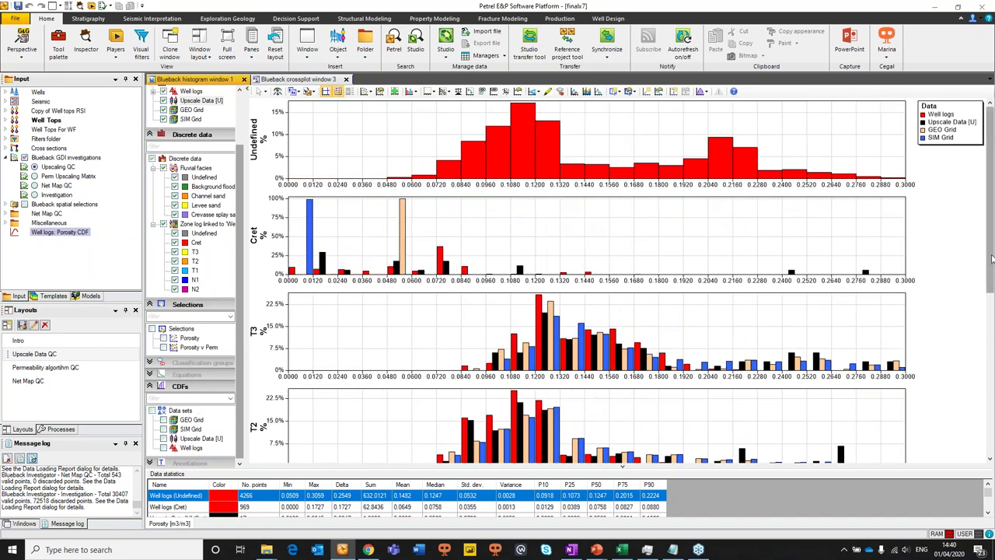
{"action": "left_click_drag", "start_coordinate": [991, 259], "coordinate": [991, 288]}
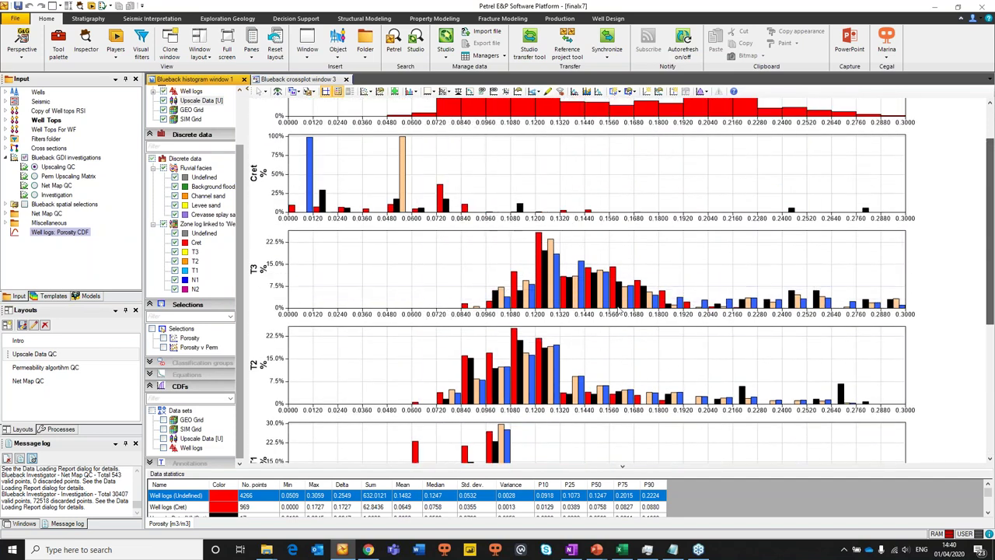
{"action": "left_click_drag", "start_coordinate": [992, 241], "coordinate": [992, 200]}
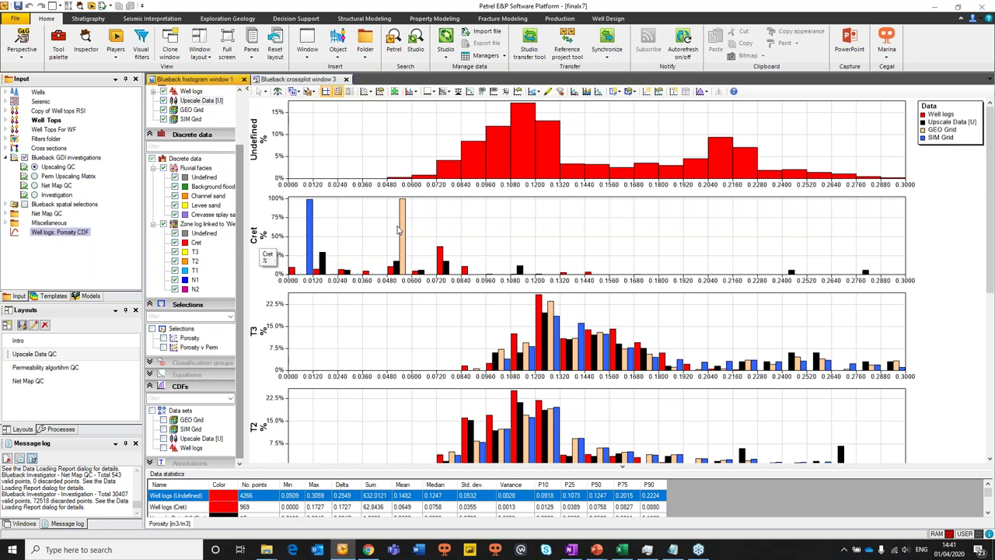
Switch the per-zone porosity histogram bars from percentages to counts.
{"action": "left_click", "coordinate": [446, 94]}
{"action": "left_click", "coordinate": [448, 95]}
{"action": "left_click", "coordinate": [447, 94]}
{"action": "left_click", "coordinate": [408, 145]}
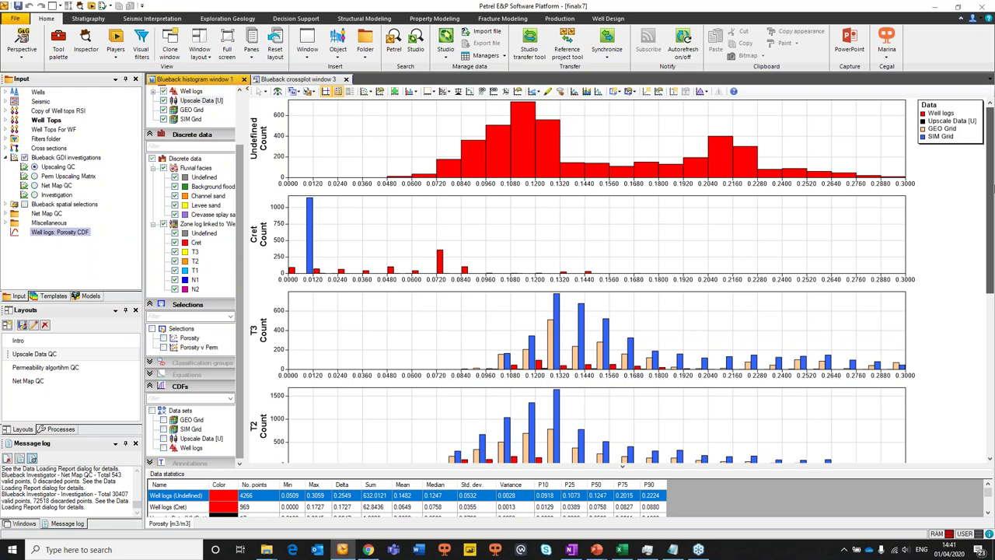
{"action": "mouse_move", "coordinate": [993, 187]}
{"action": "left_mouse_down"}
{"action": "mouse_move", "coordinate": [993, 222]}
{"action": "mouse_move", "coordinate": [992, 185]}
{"action": "left_mouse_up"}
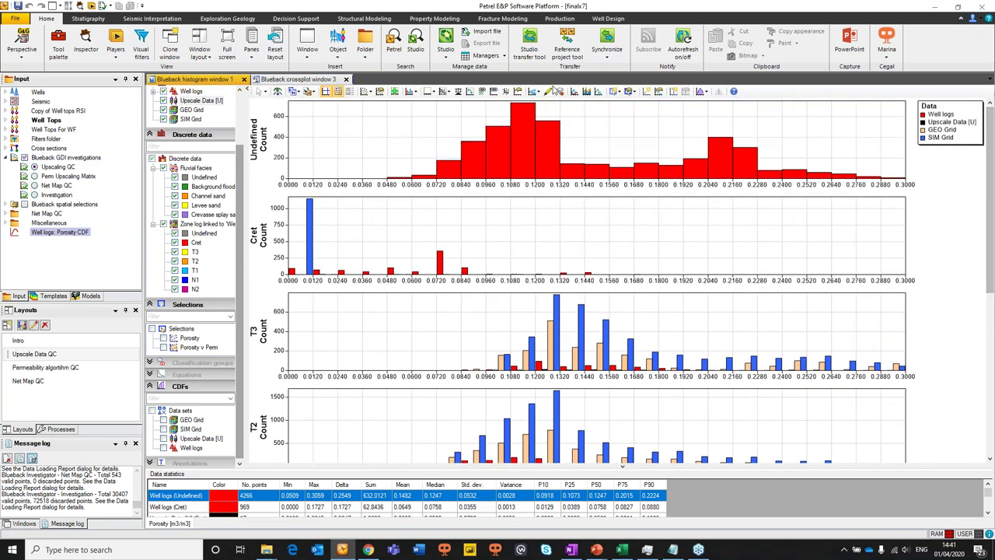
Merge the zone panels into one histogram and filter it to show only the Cret zone.
{"action": "left_click", "coordinate": [534, 92]}
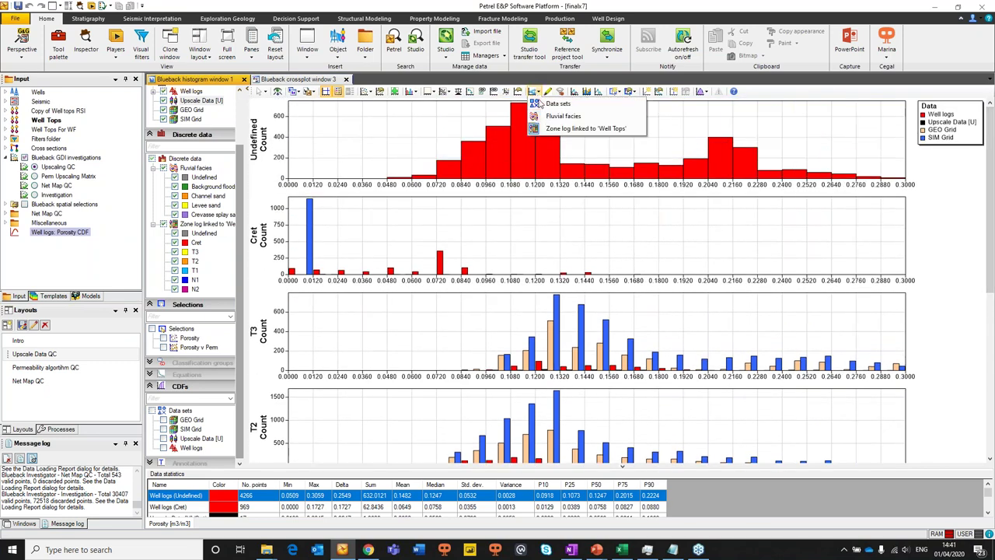
{"action": "left_click", "coordinate": [575, 128]}
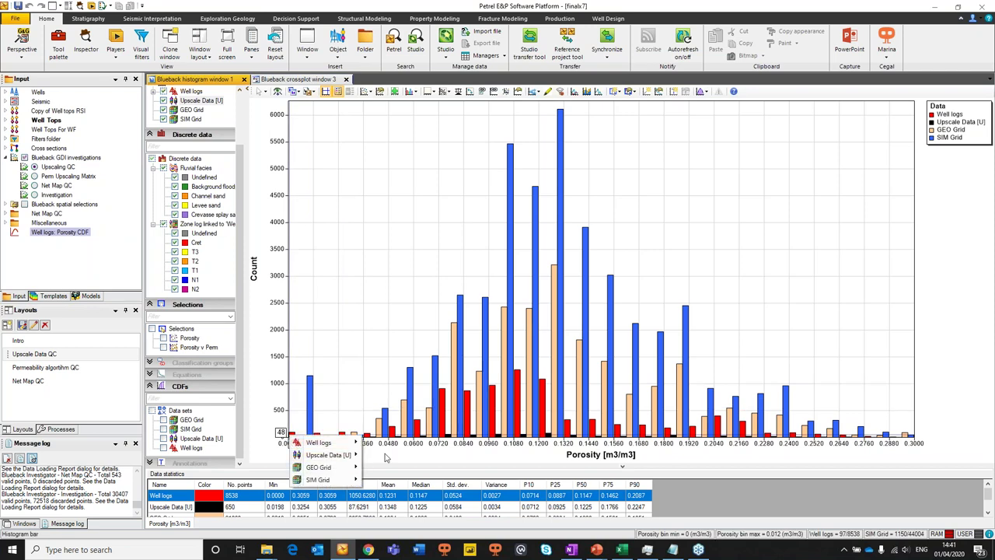
{"action": "left_click", "coordinate": [164, 224]}
{"action": "left_click", "coordinate": [175, 233]}
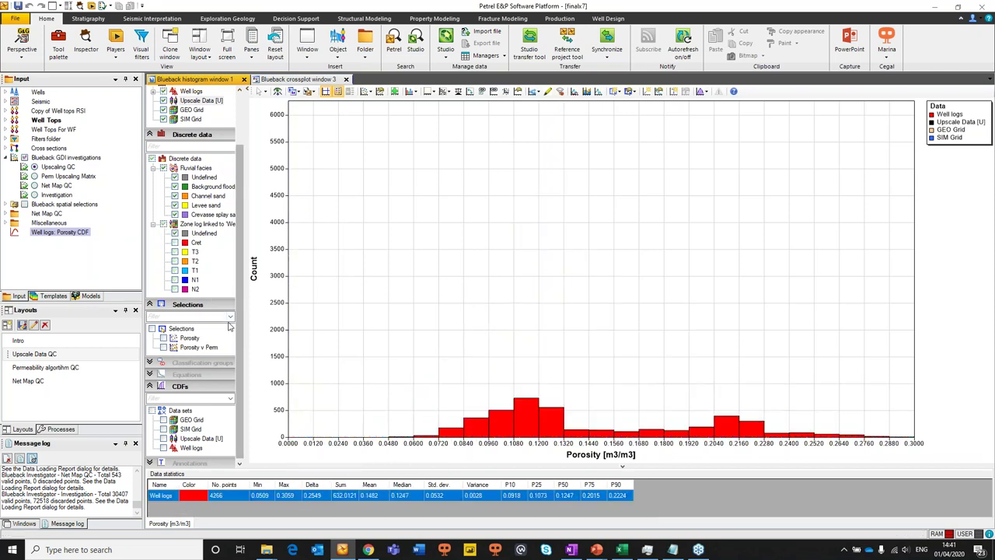
{"action": "left_click", "coordinate": [175, 233]}
{"action": "left_click", "coordinate": [175, 242]}
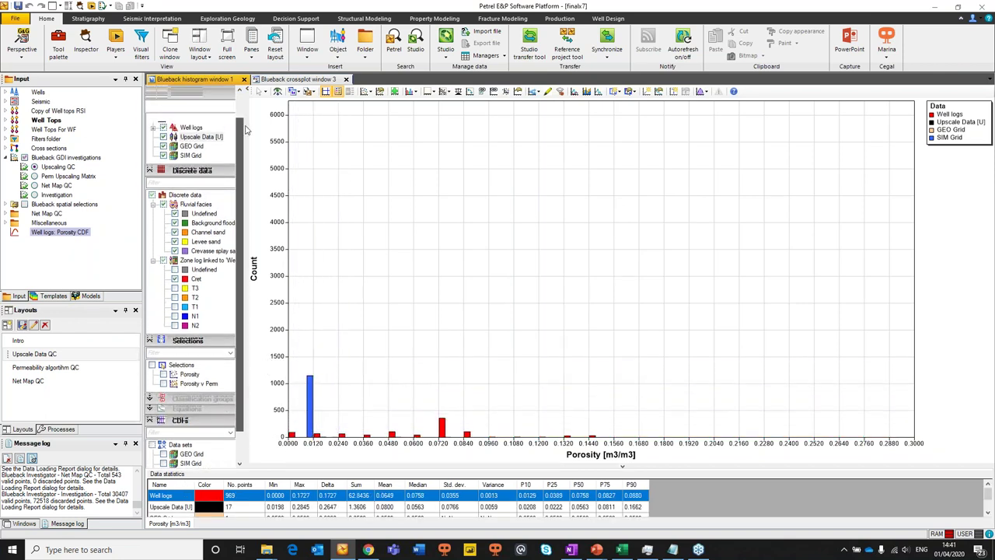
{"action": "scroll", "coordinate": [245, 130], "scroll_direction": "up", "scroll_amount": 1}
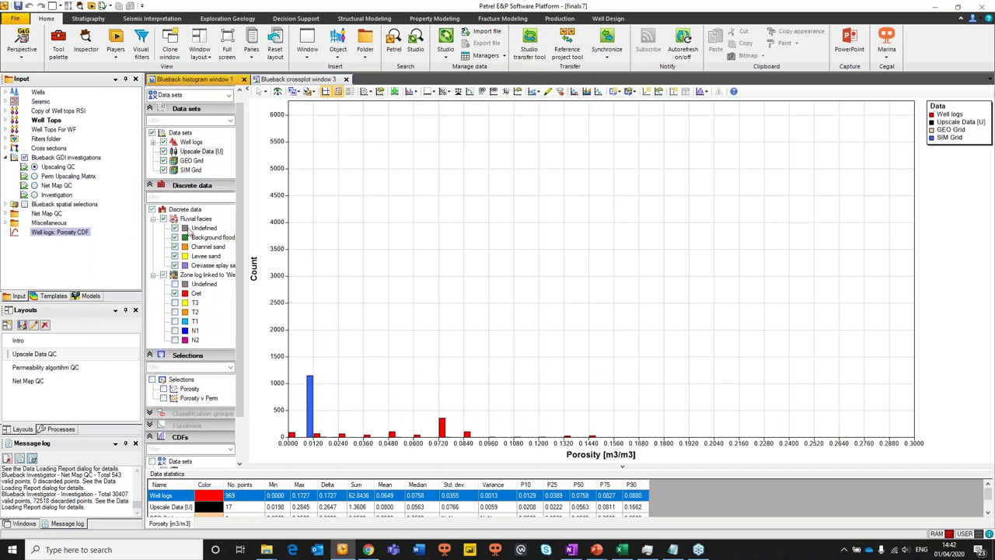
Include every zone except Cret and overlay CDF curves with percentile markers for all four data sets.
{"action": "left_click", "coordinate": [164, 276]}
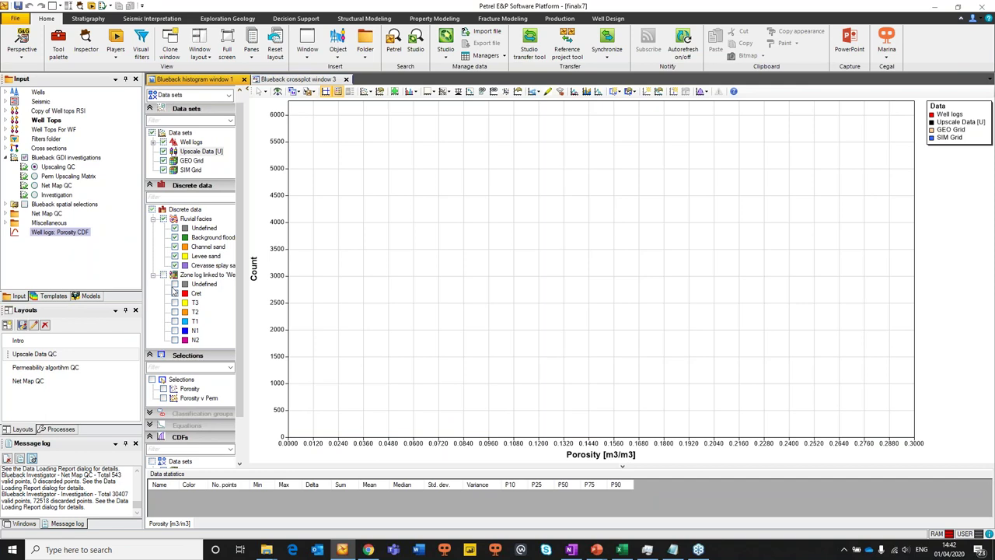
{"action": "left_click", "coordinate": [164, 276]}
{"action": "left_click", "coordinate": [175, 293]}
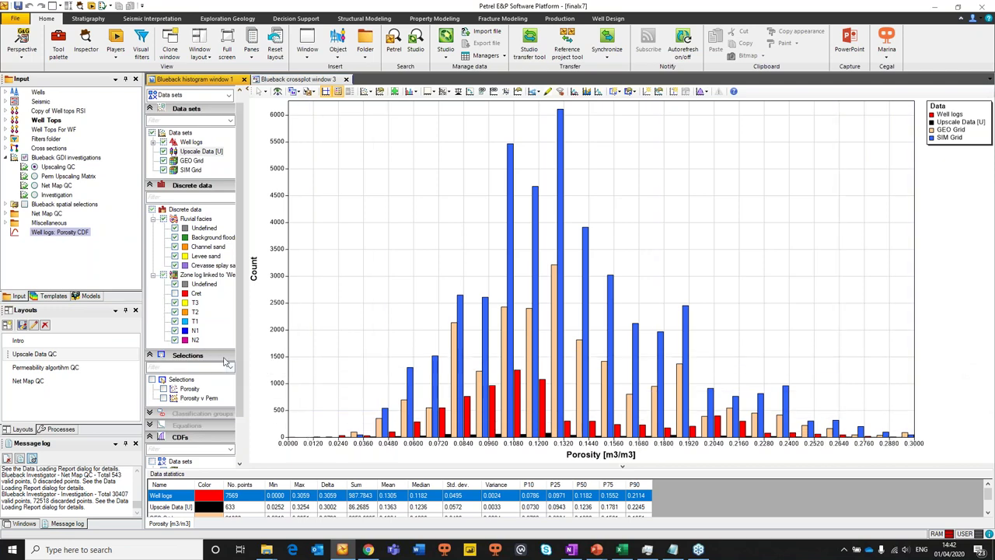
{"action": "scroll", "coordinate": [240, 353], "scroll_direction": "down", "scroll_amount": 1}
{"action": "scroll", "coordinate": [240, 353], "scroll_direction": "down", "scroll_amount": 1}
{"action": "left_click", "coordinate": [154, 417]}
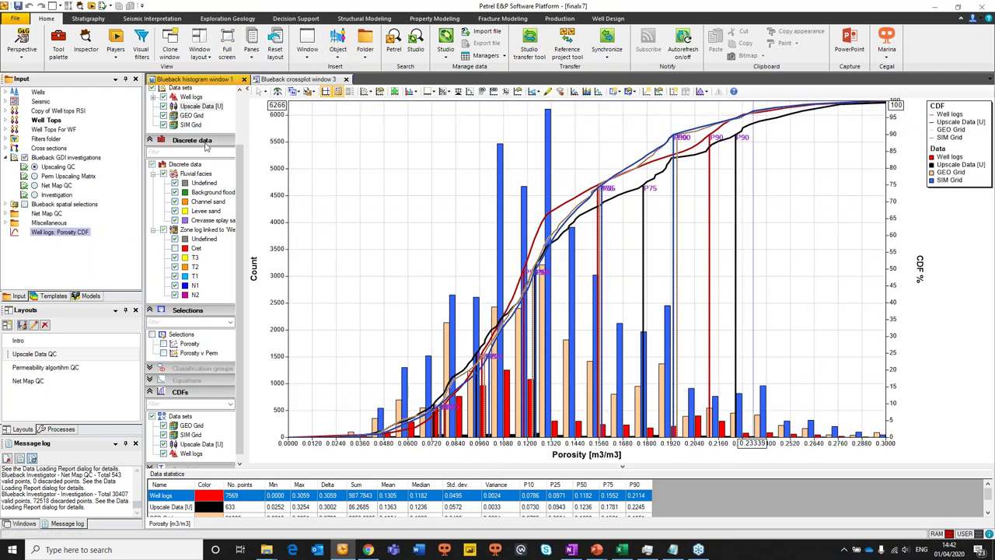
{"action": "scroll", "coordinate": [206, 146], "scroll_direction": "up", "scroll_amount": 2}
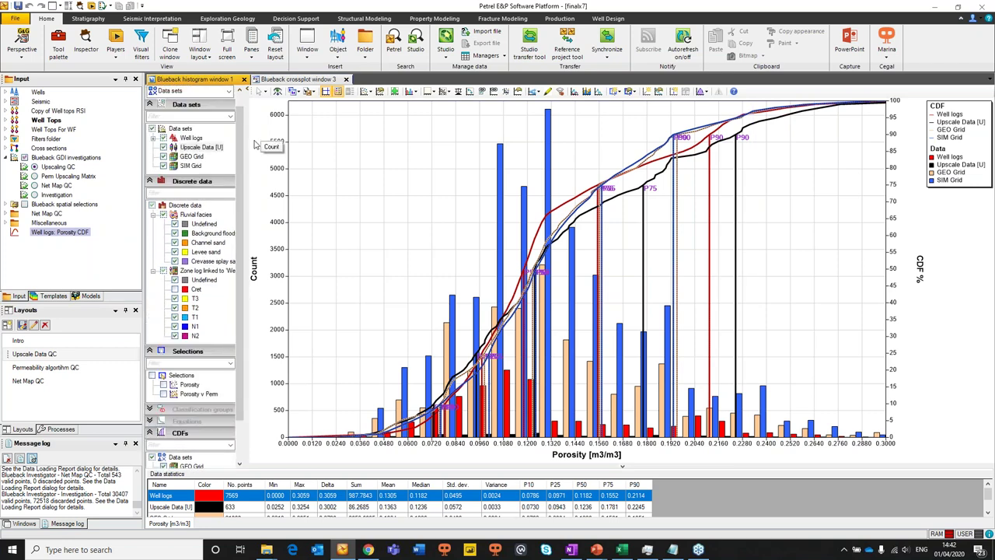
Switch to Blueback crossplot window 3 (Perm vs Porosity) and select the Well logs data set.
{"action": "left_click", "coordinate": [287, 80]}
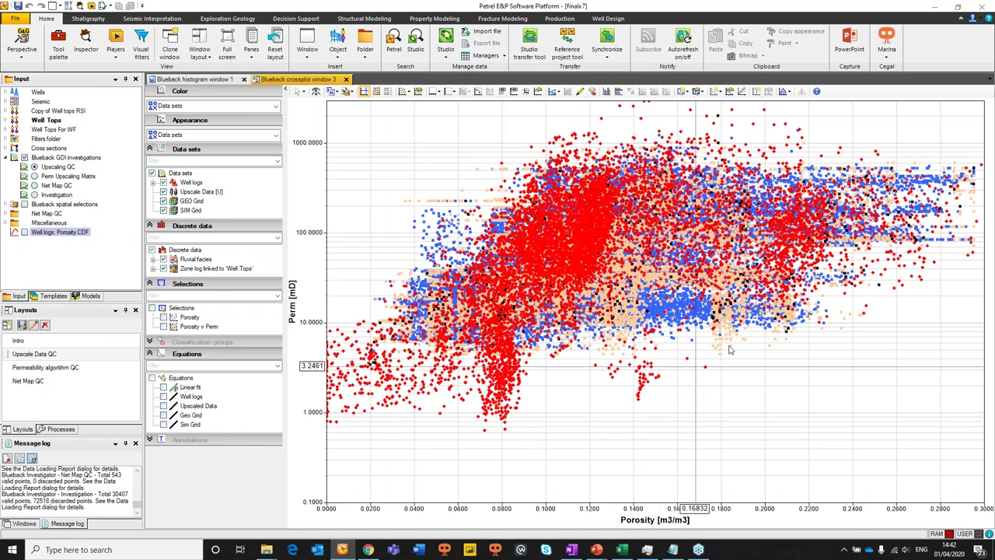
{"action": "left_click", "coordinate": [194, 183]}
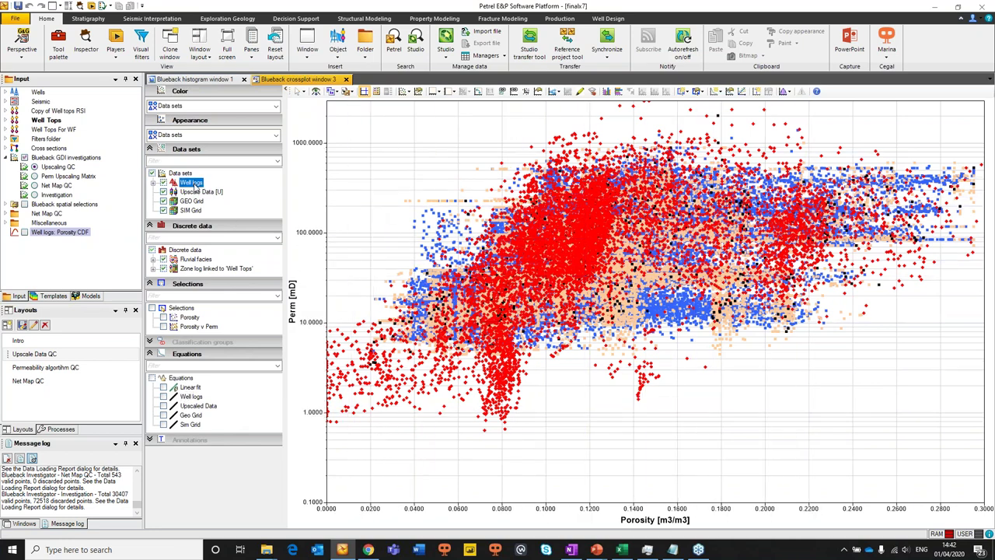
Add a linear fit trend line to the Perm–Porosity crossplot and review the filter and equation options.
{"action": "left_click", "coordinate": [164, 387]}
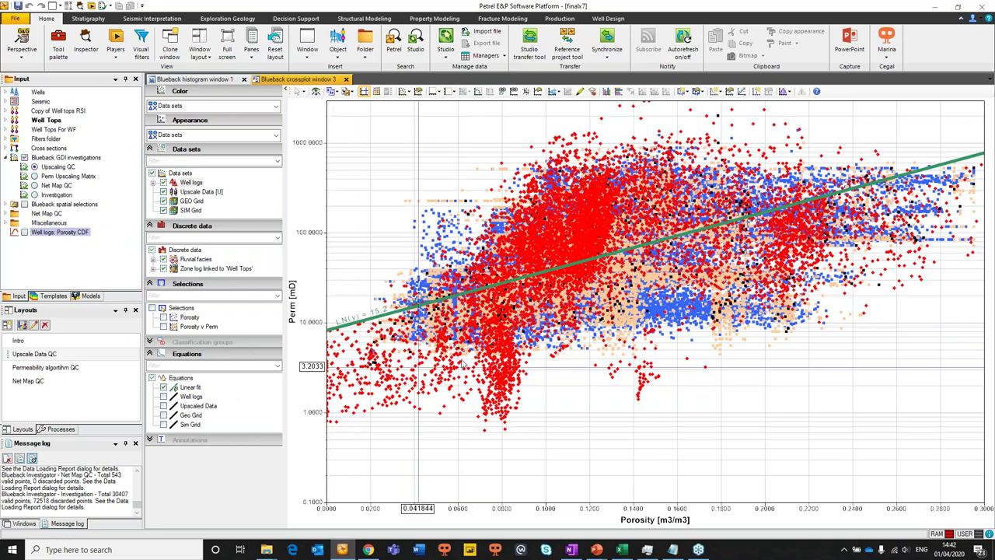
{"action": "left_click", "coordinate": [683, 92]}
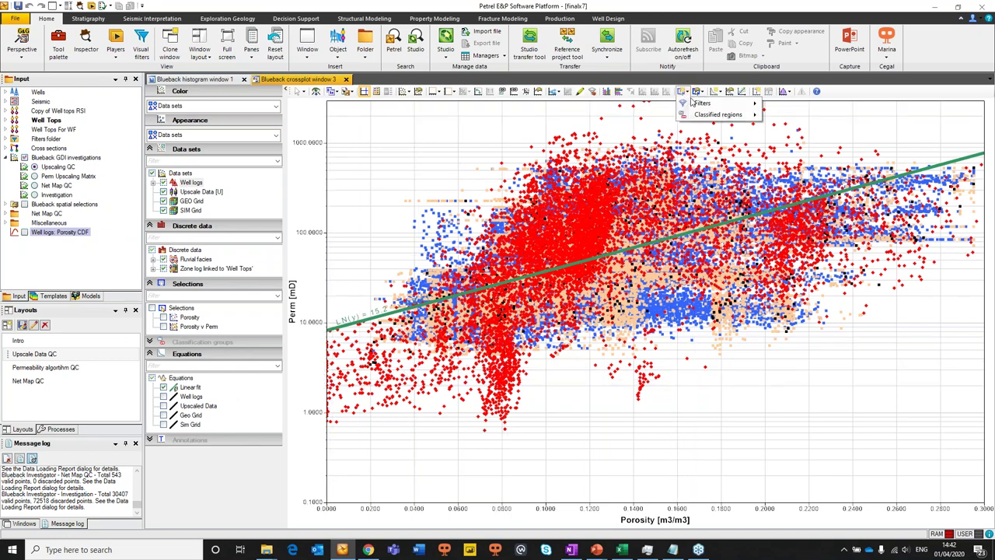
{"action": "left_click", "coordinate": [718, 92]}
{"action": "left_click", "coordinate": [722, 92]}
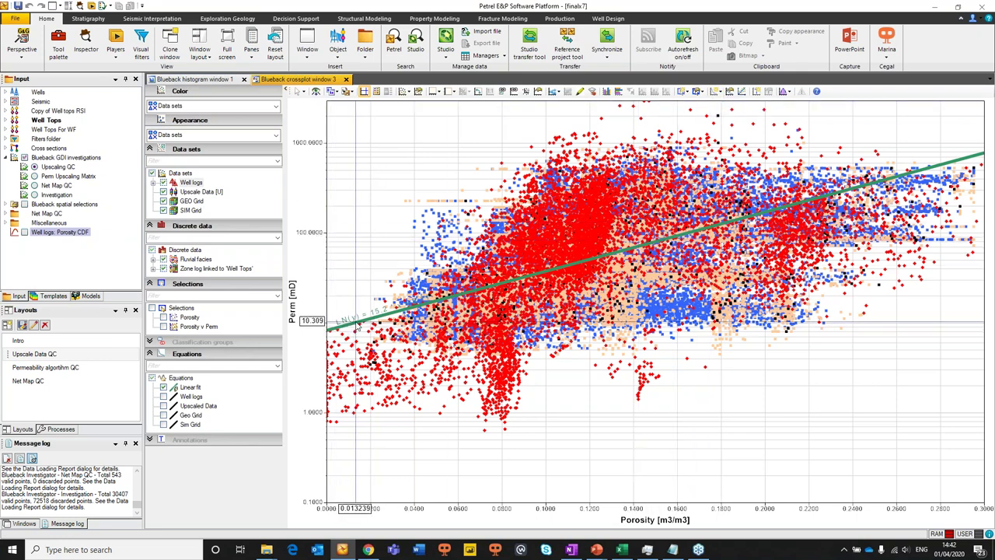
Exclude Background floodplain, Channel sand and Levee sand facies in turn, then include all facies again.
{"action": "left_click", "coordinate": [153, 259]}
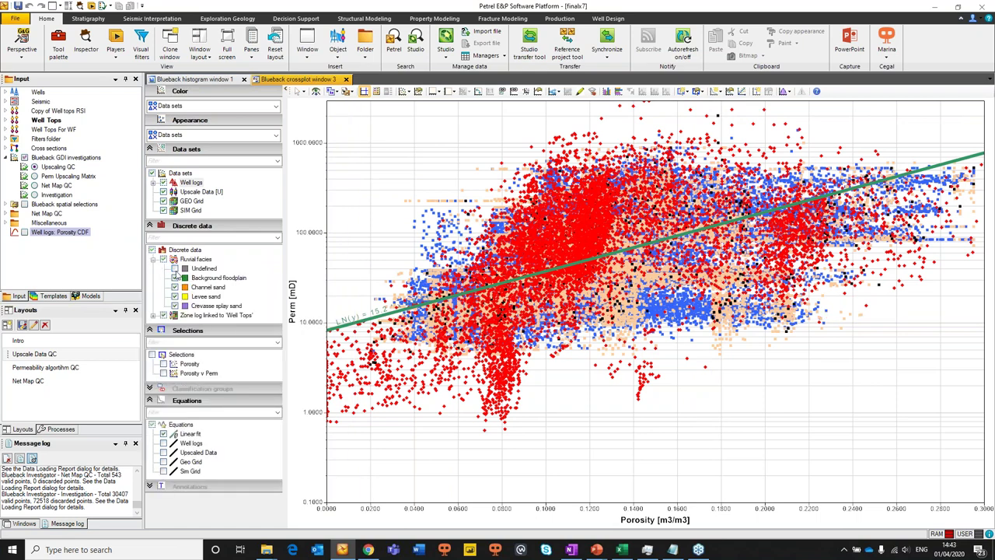
{"action": "left_click", "coordinate": [174, 277]}
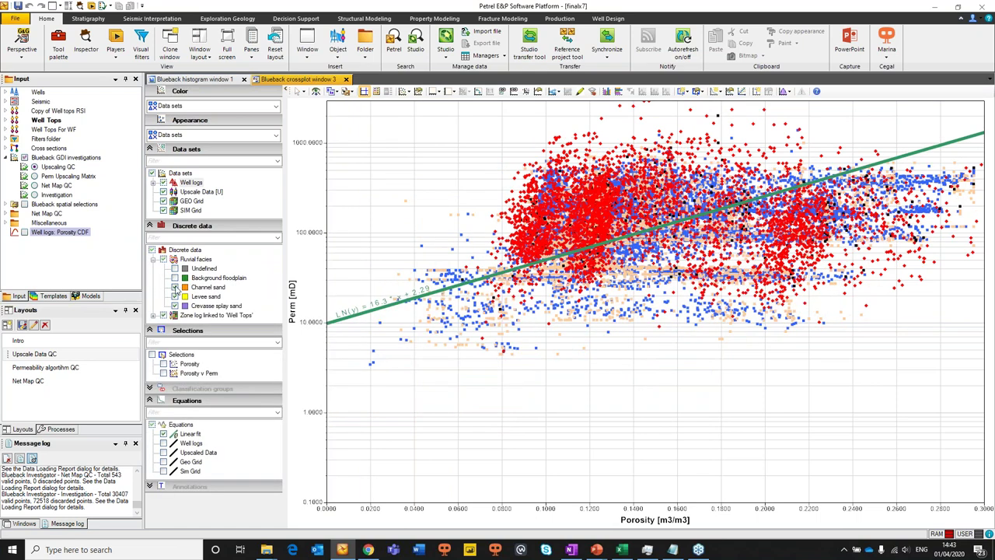
{"action": "left_click", "coordinate": [174, 287]}
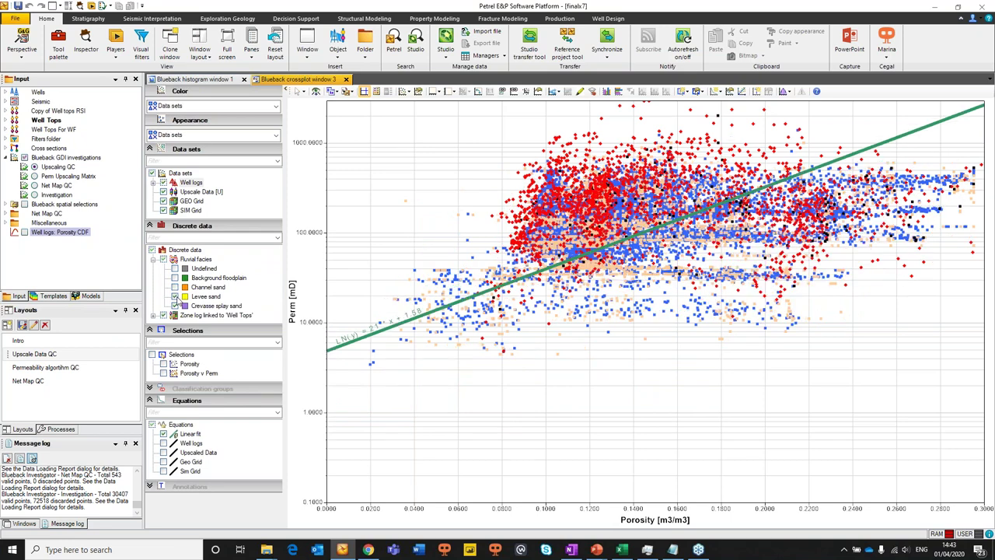
{"action": "left_click", "coordinate": [175, 296]}
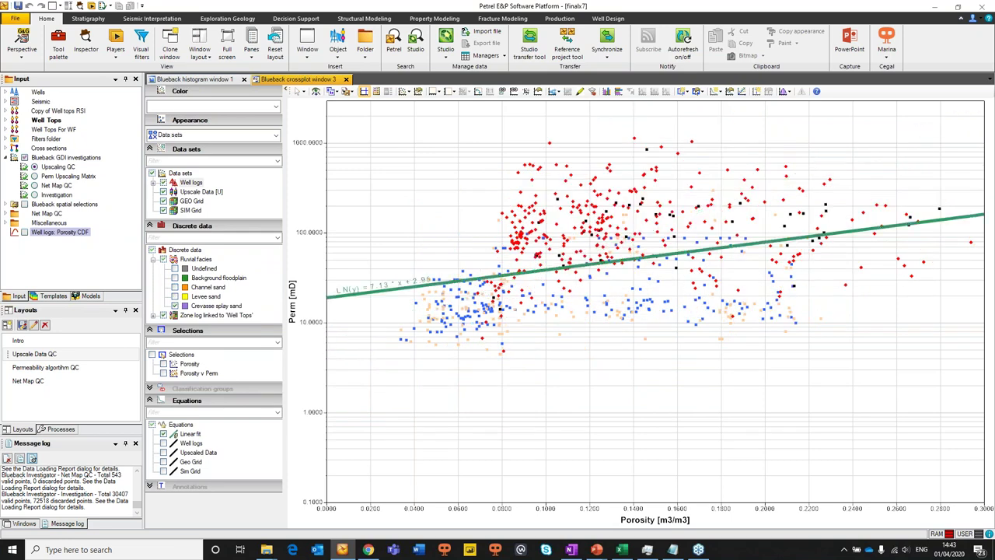
{"action": "left_click", "coordinate": [175, 296]}
{"action": "left_click", "coordinate": [175, 287]}
{"action": "left_click", "coordinate": [175, 278]}
{"action": "left_click", "coordinate": [175, 268]}
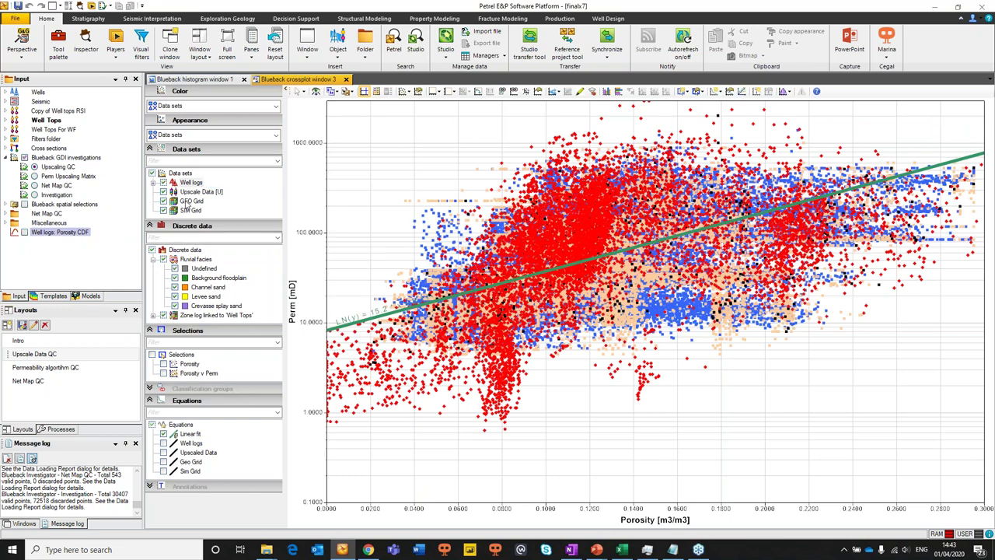
Keep only the Well logs points by removing the GEO Grid, SIM Grid and Upscale Data sets.
{"action": "right_click", "coordinate": [510, 279]}
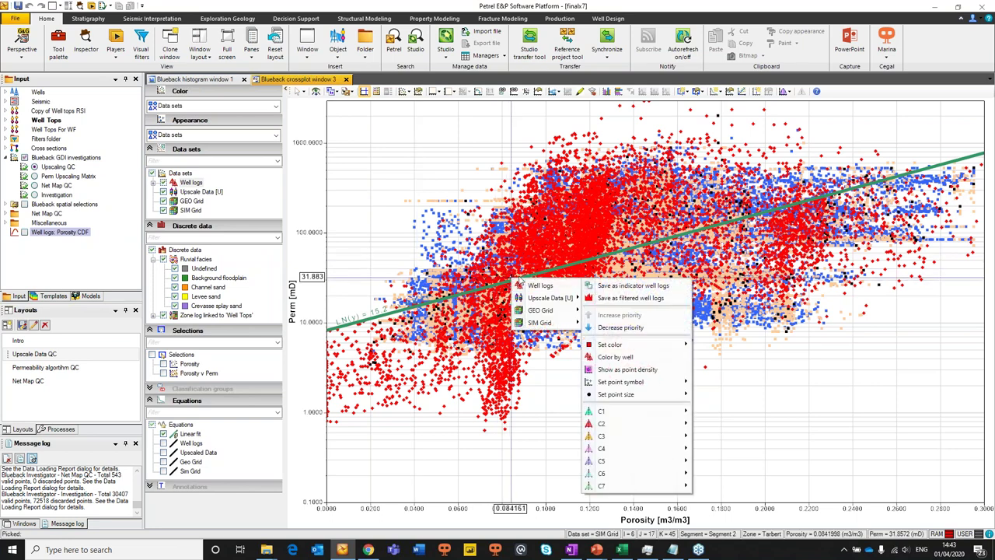
{"action": "left_click", "coordinate": [444, 299]}
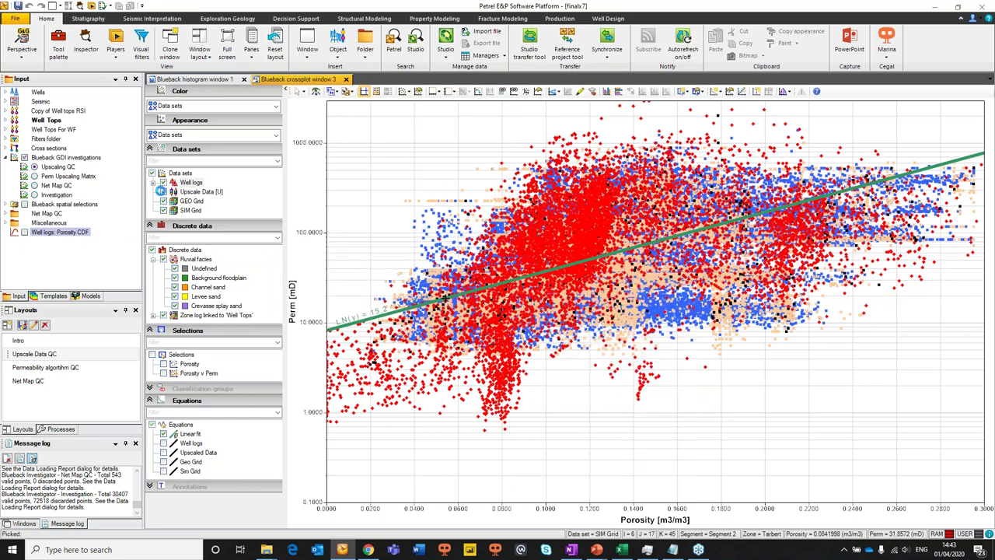
{"action": "left_click", "coordinate": [180, 183]}
{"action": "left_click", "coordinate": [163, 200]}
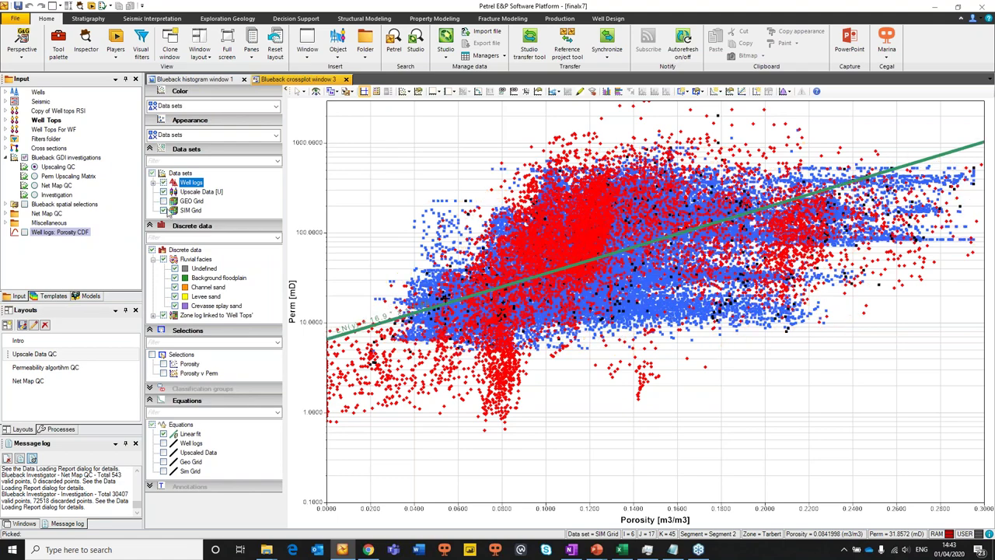
{"action": "left_click", "coordinate": [164, 210]}
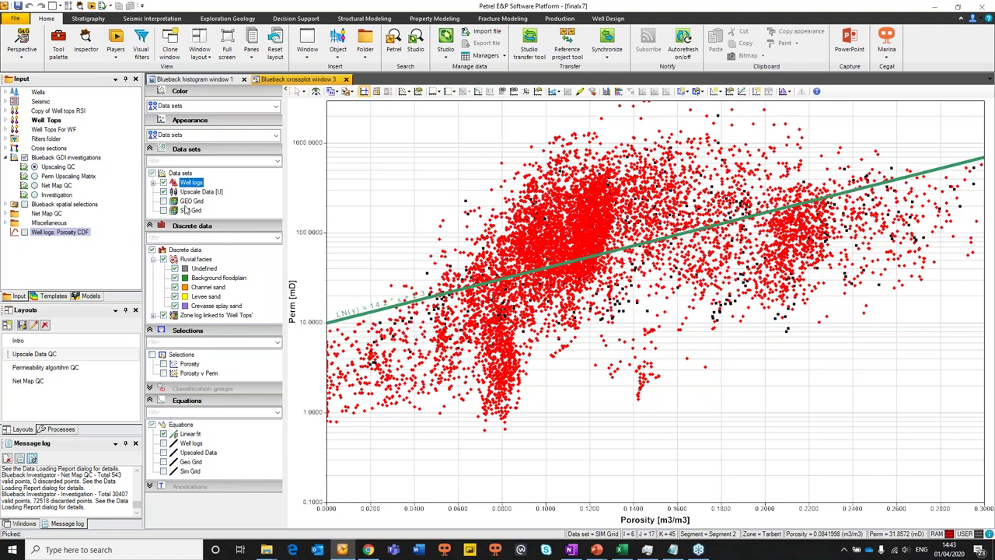
{"action": "left_click", "coordinate": [163, 192]}
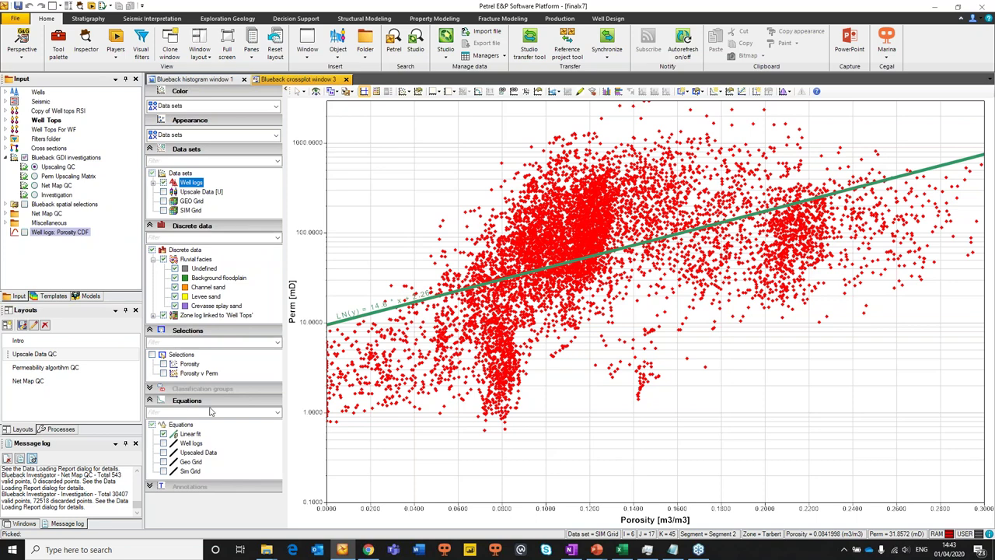
Expand the zone log and exclude Undefined, Cret, N1, N2 and other zones, leaving T3, T2 and T1.
{"action": "left_click", "coordinate": [154, 315]}
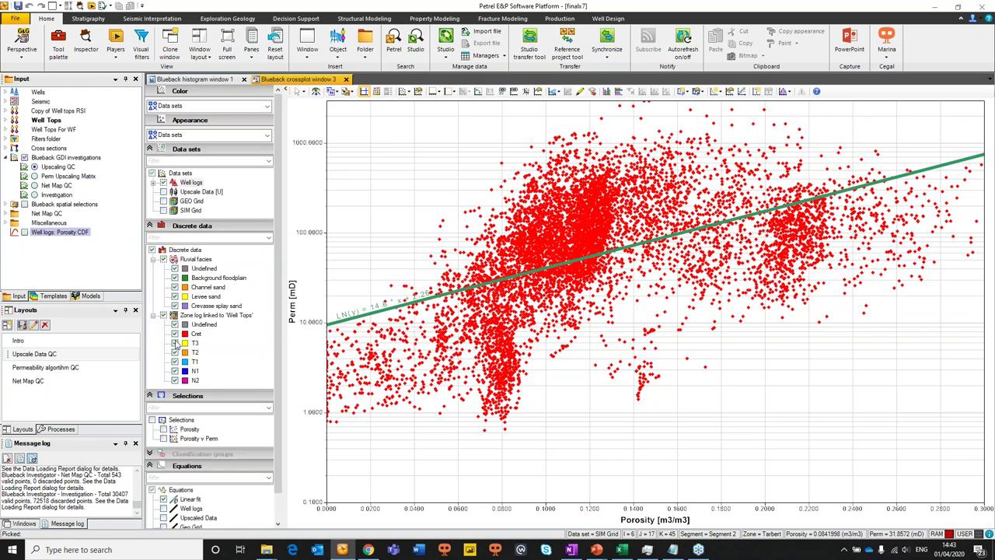
{"action": "left_click", "coordinate": [174, 324]}
{"action": "left_click", "coordinate": [174, 333]}
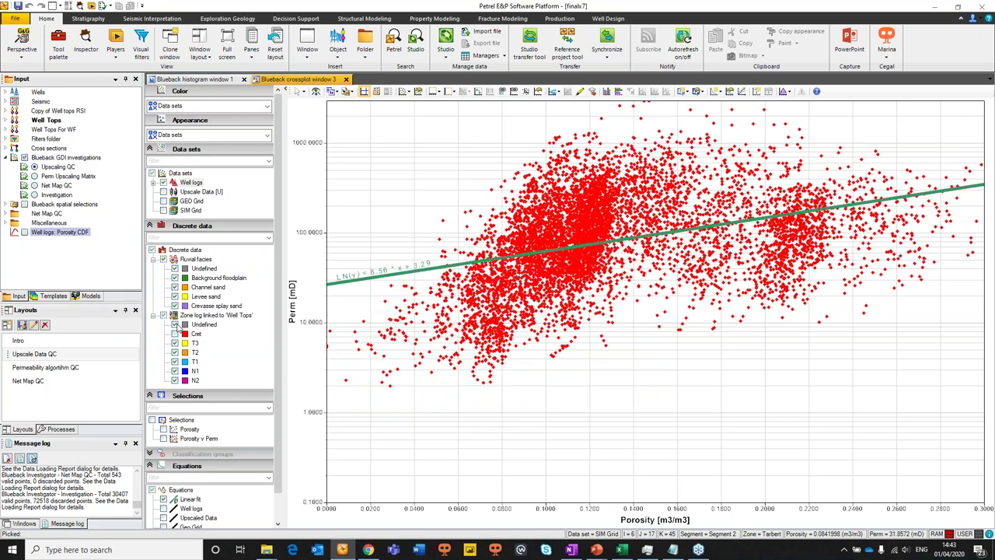
{"action": "left_click", "coordinate": [174, 343]}
{"action": "left_click", "coordinate": [174, 352]}
{"action": "left_click", "coordinate": [174, 370]}
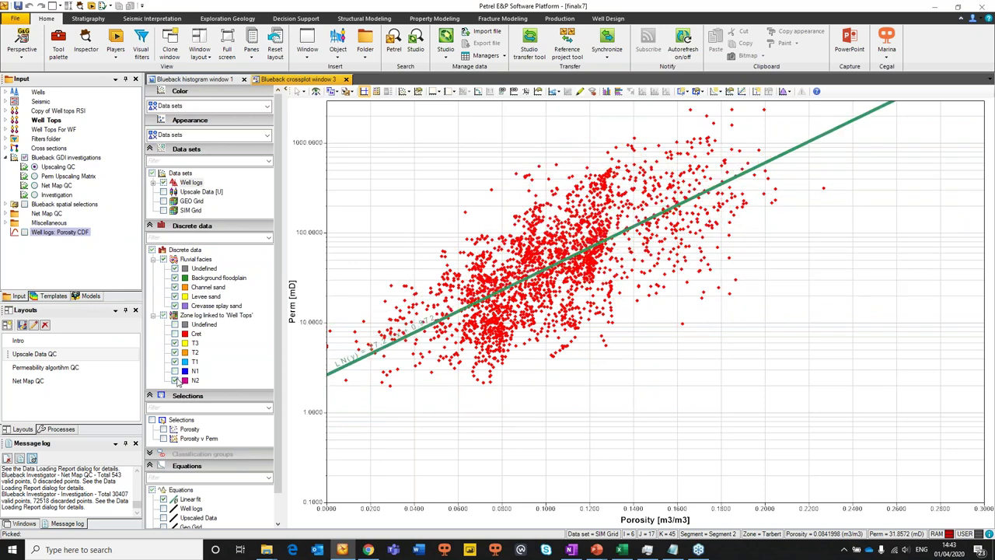
{"action": "left_click", "coordinate": [174, 380]}
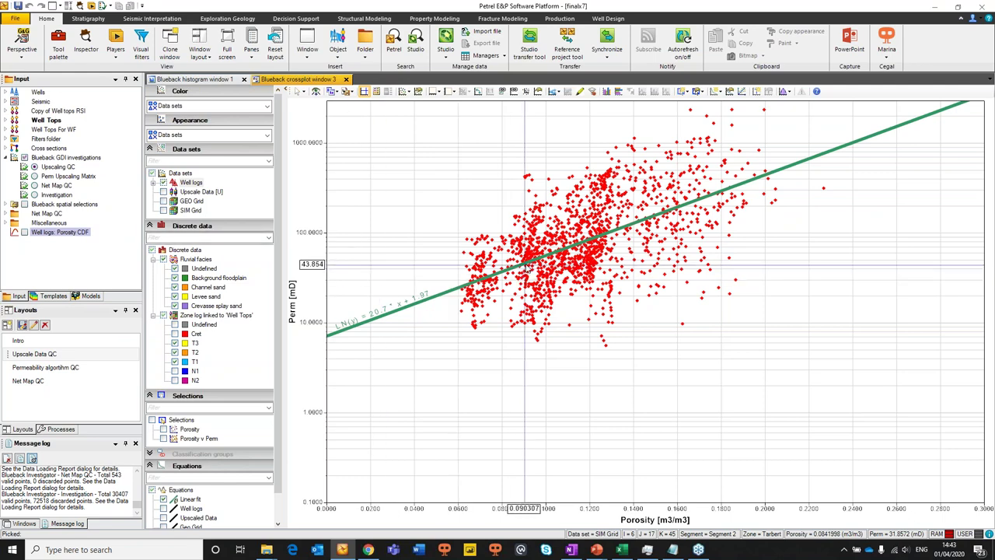
Freeze the current linear fit as a static line and select the Linear fit (static) entry.
{"action": "right_click", "coordinate": [528, 265]}
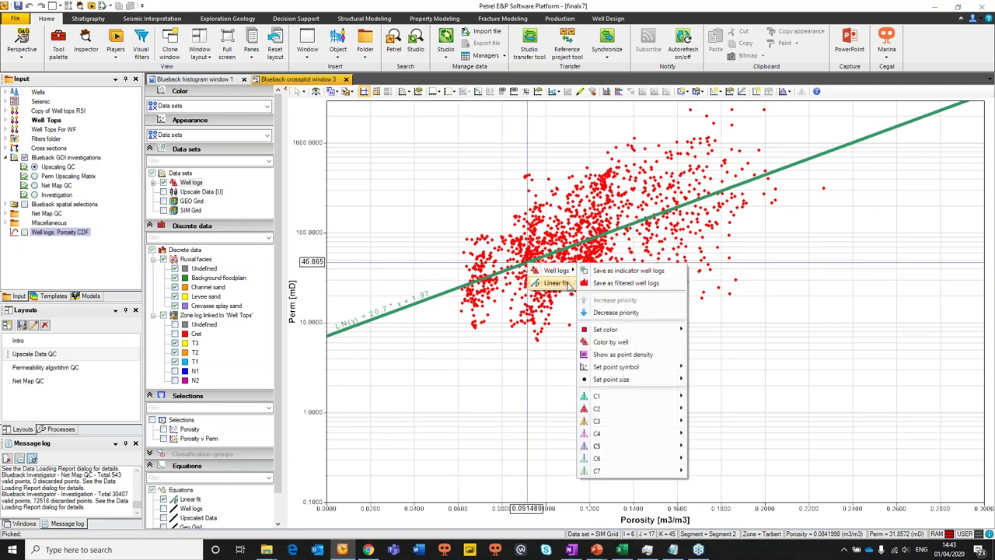
{"action": "mouse_move", "coordinate": [570, 285]}
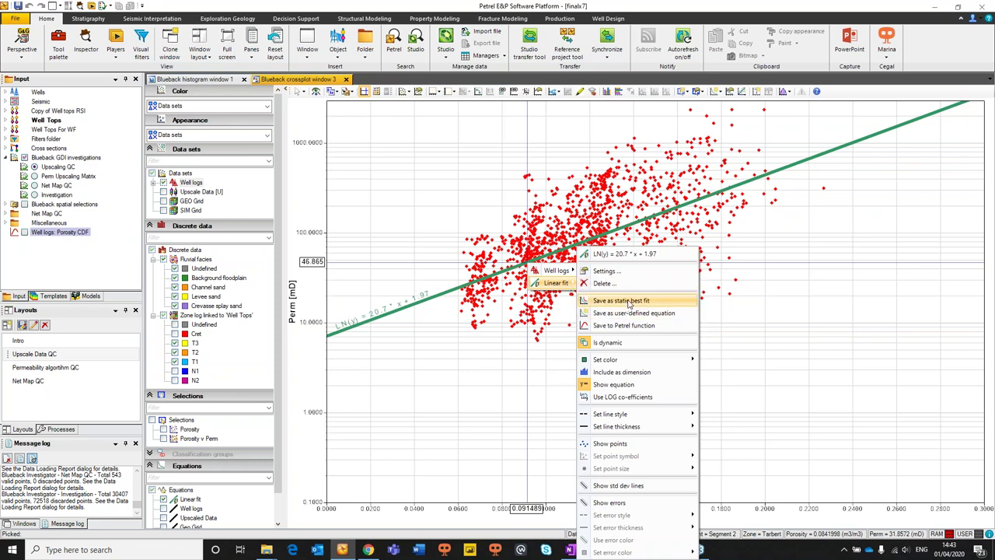
{"action": "left_click", "coordinate": [633, 301]}
{"action": "scroll", "coordinate": [223, 454], "scroll_direction": "down", "scroll_amount": 1}
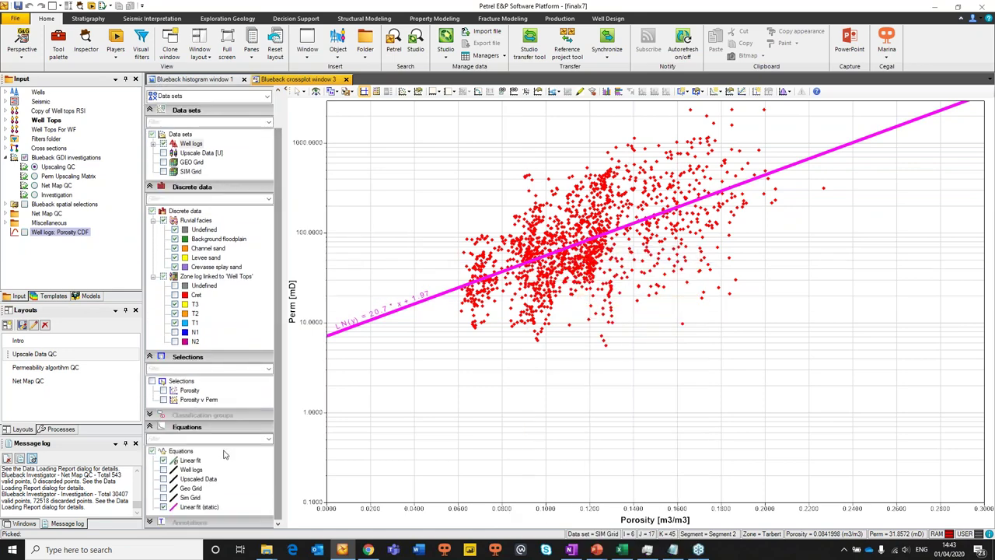
{"action": "left_click", "coordinate": [195, 509]}
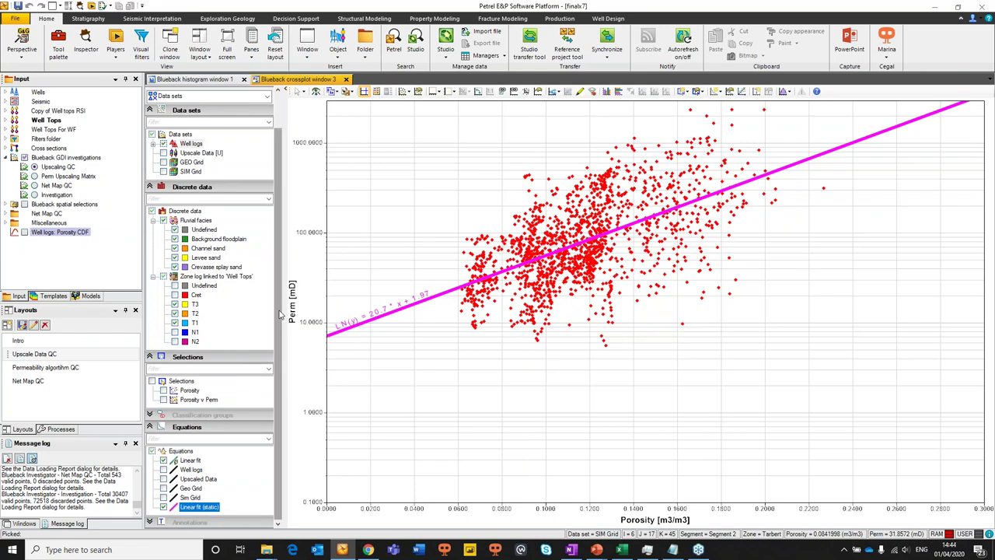
{"action": "scroll", "coordinate": [260, 264], "scroll_direction": "up", "scroll_amount": 1}
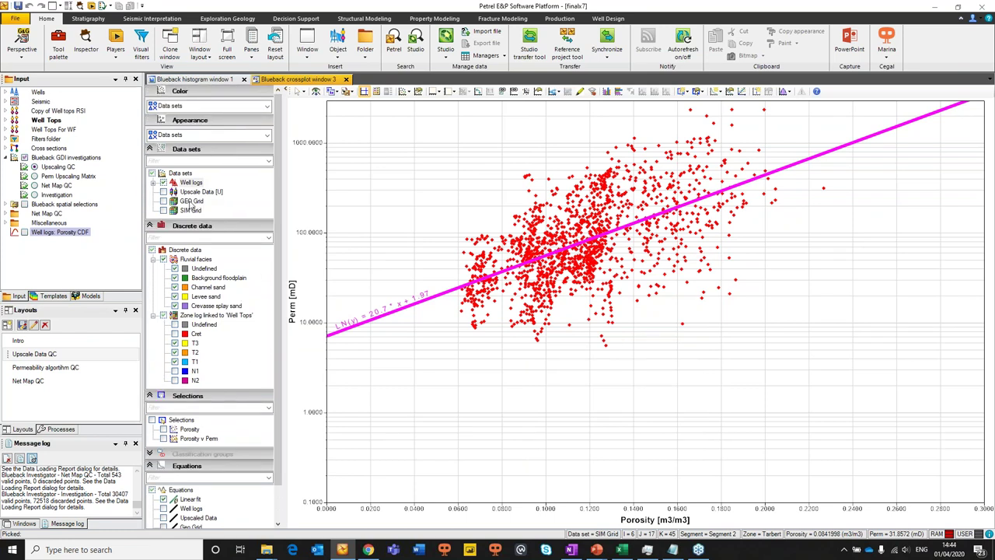
Cycle through the data sets and leave only the SIM Grid points plotted.
{"action": "left_click", "coordinate": [163, 184]}
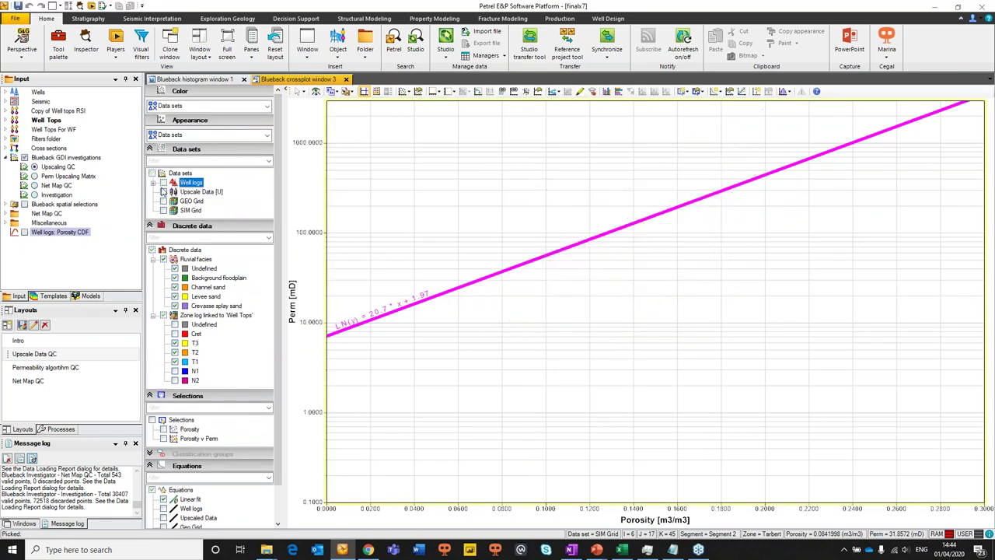
{"action": "left_click", "coordinate": [163, 191]}
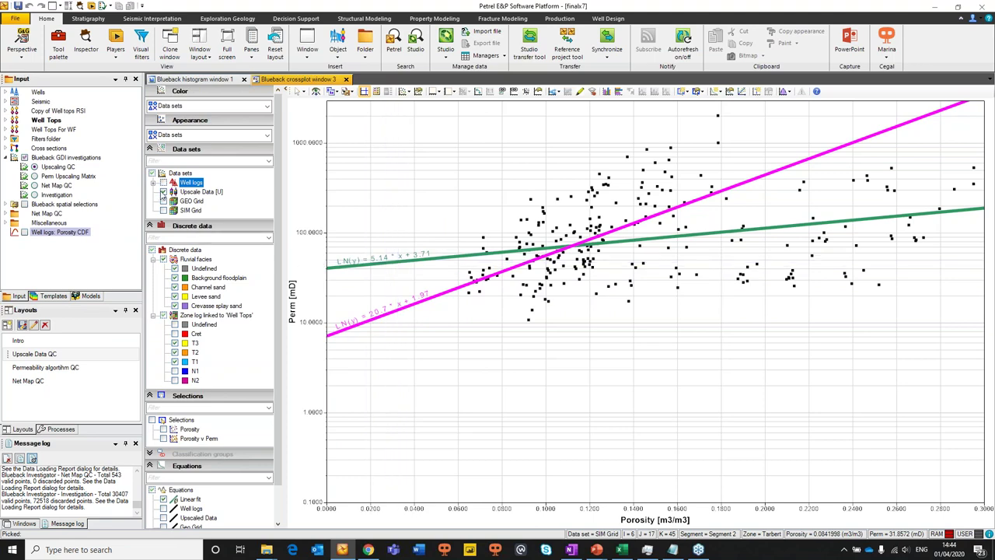
{"action": "left_click", "coordinate": [164, 191]}
{"action": "left_click", "coordinate": [163, 200]}
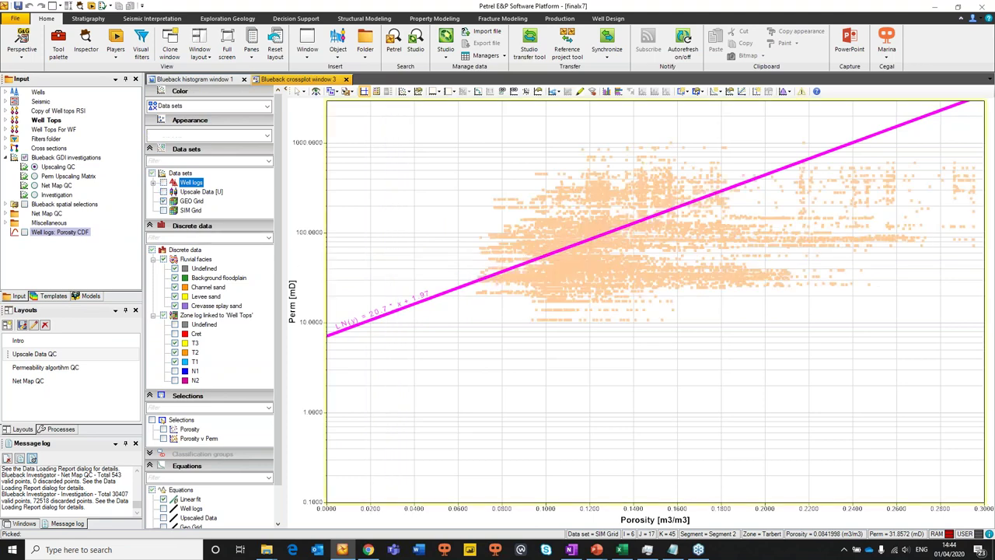
{"action": "left_click", "coordinate": [163, 210]}
{"action": "left_click", "coordinate": [163, 201]}
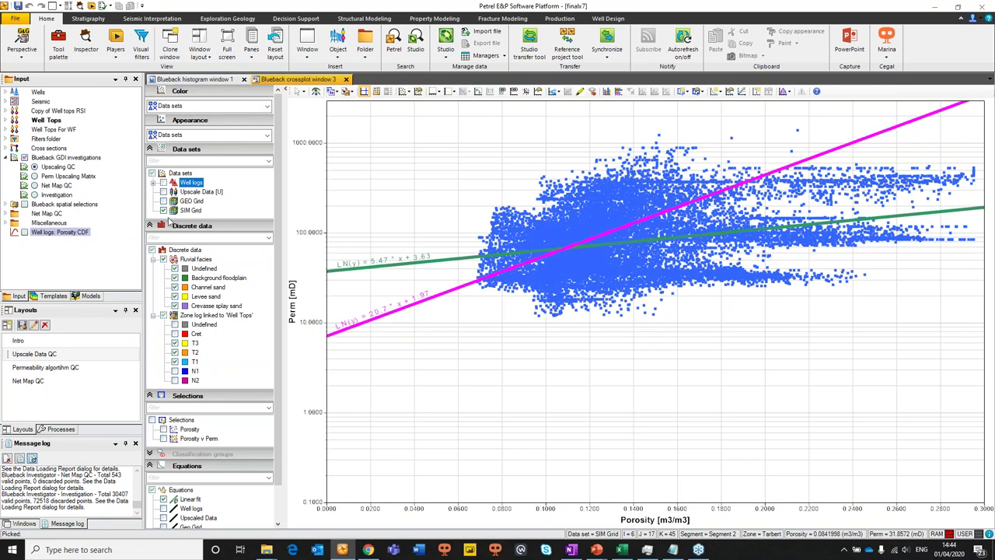
Turn off the Linear fit (static) and Linear fit lines and pick the Well logs equation.
{"action": "scroll", "coordinate": [163, 435], "scroll_direction": "down", "scroll_amount": 2}
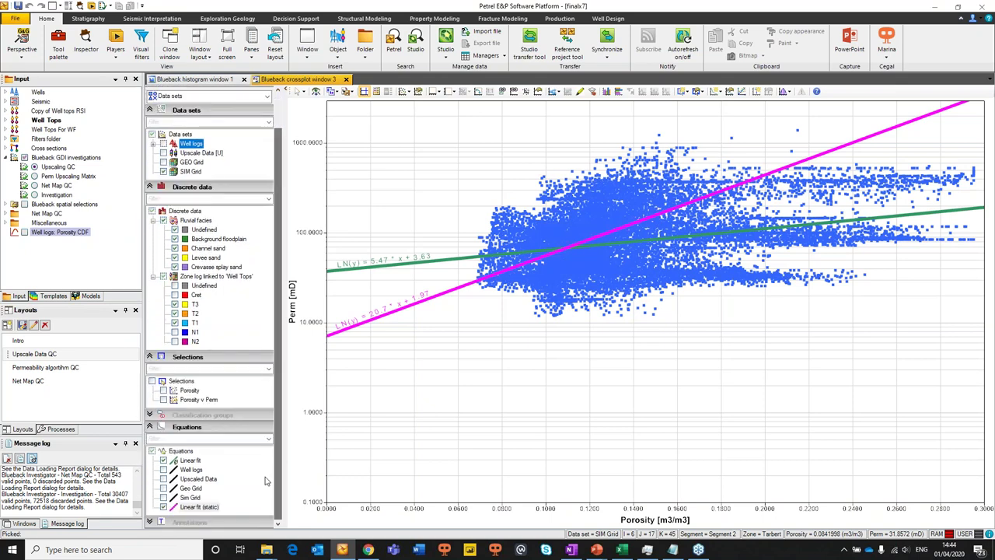
{"action": "left_click", "coordinate": [163, 506]}
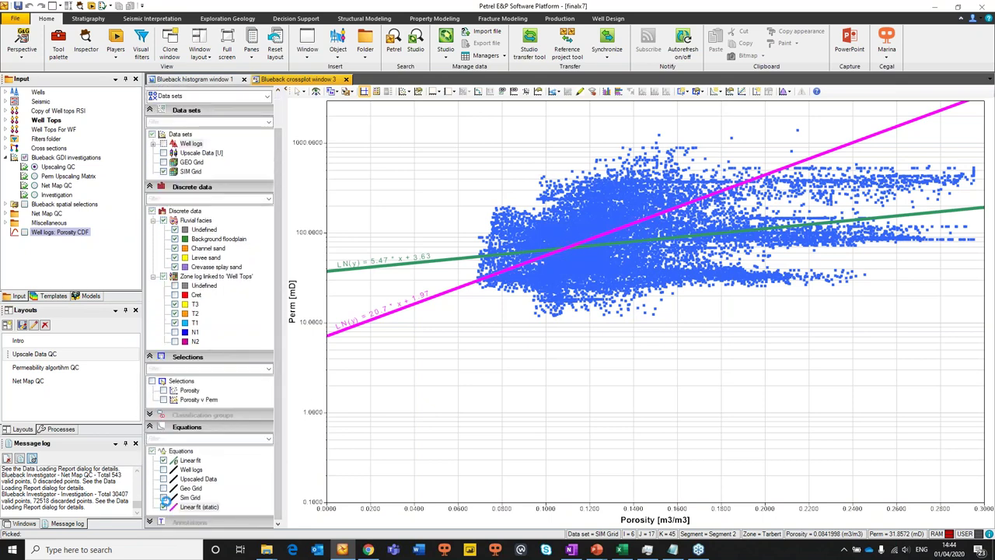
{"action": "left_click", "coordinate": [163, 460]}
{"action": "left_click", "coordinate": [189, 470]}
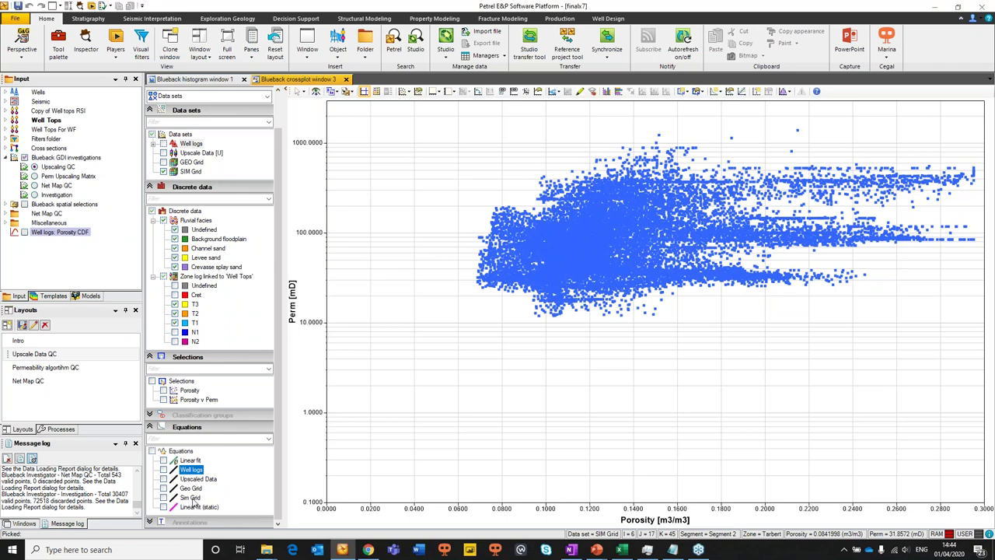
Show the Well logs to Sim Grid fit lines and save Upscaled Data's LN(y) = -2.97·x + 4.8 as a Petrel function.
{"action": "left_click", "coordinate": [192, 497], "text": "shift"}
{"action": "left_click", "coordinate": [163, 498]}
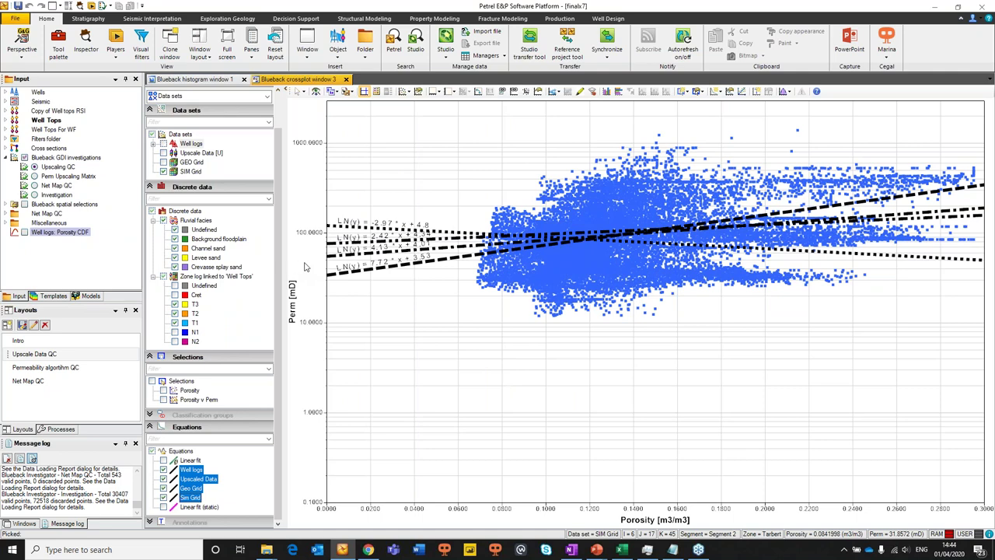
{"action": "right_click", "coordinate": [415, 238]}
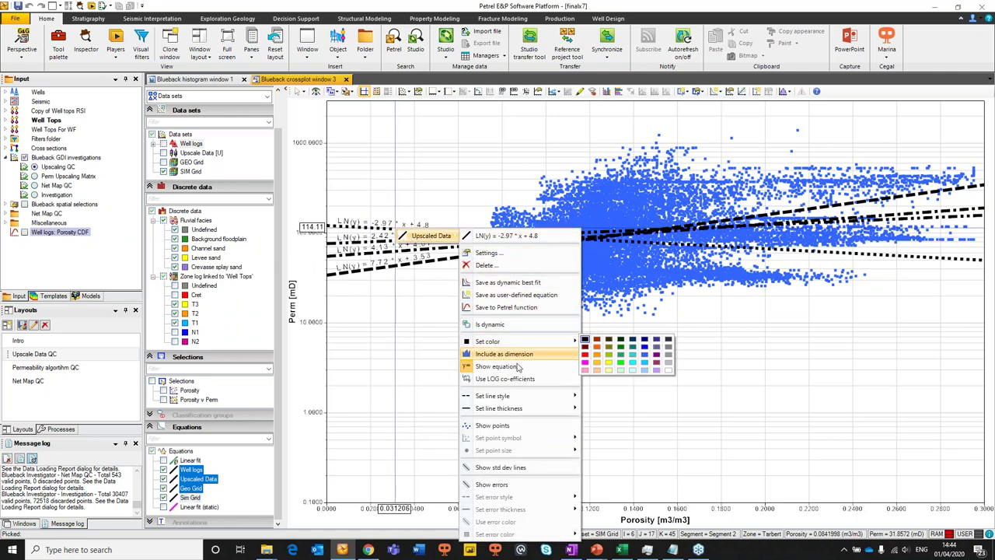
{"action": "left_click", "coordinate": [518, 309]}
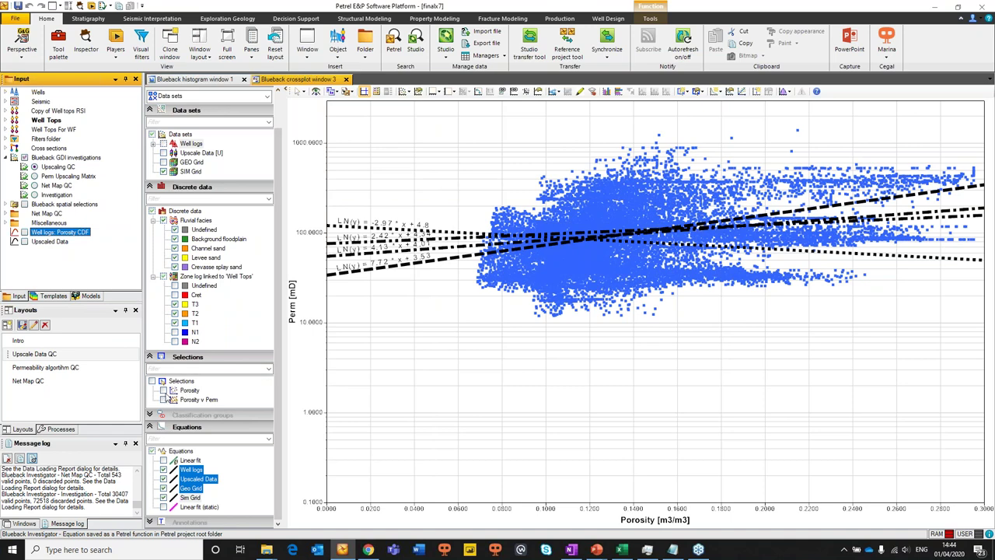
Apply the Porosity filter, invert it, and drag its cut-off line out to about 0.261.
{"action": "left_click", "coordinate": [165, 391]}
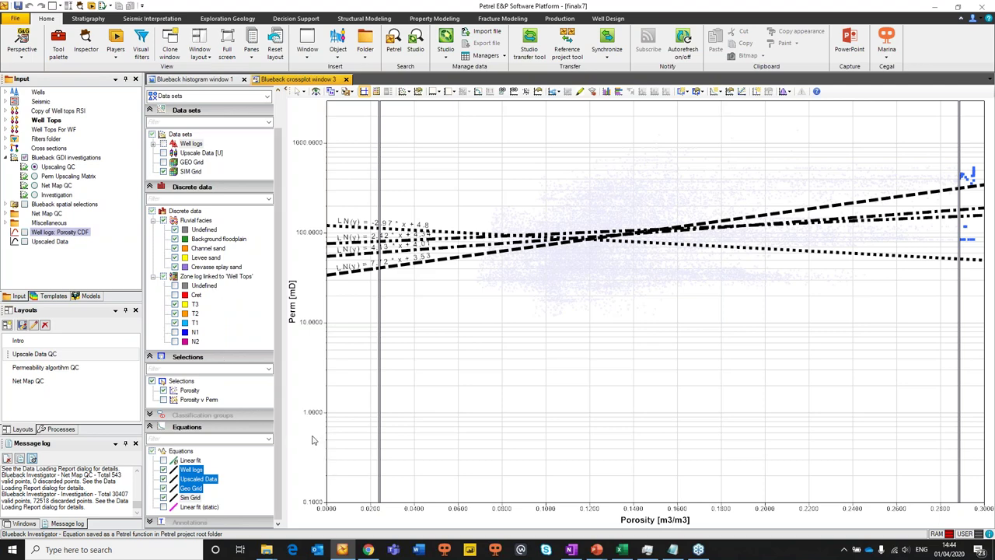
{"action": "right_click", "coordinate": [380, 342]}
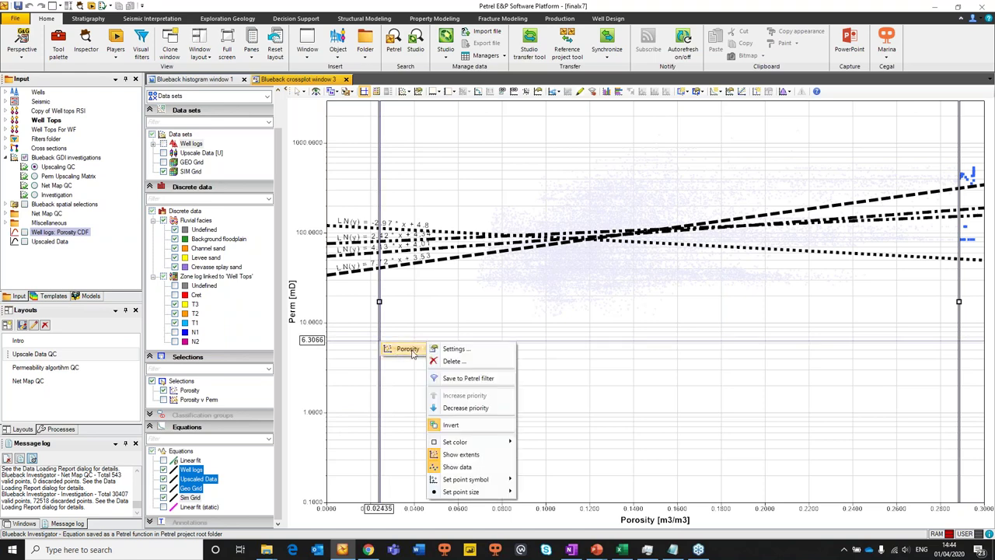
{"action": "left_click", "coordinate": [450, 425]}
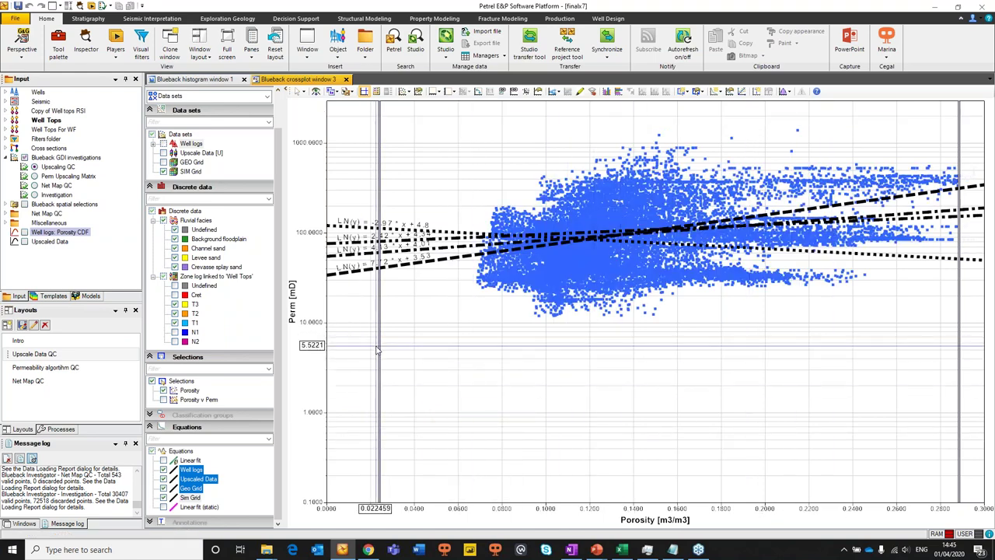
{"action": "left_click_drag", "start_coordinate": [380, 348], "coordinate": [584, 370]}
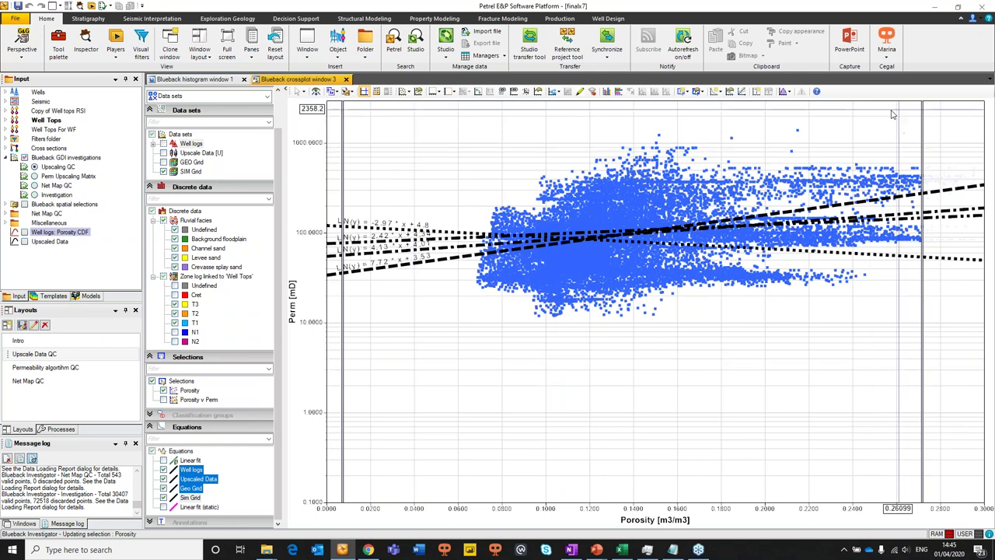
Show the data and filter statistics tables in a larger pane and shift the porosity filter range right.
{"action": "left_click", "coordinate": [784, 91]}
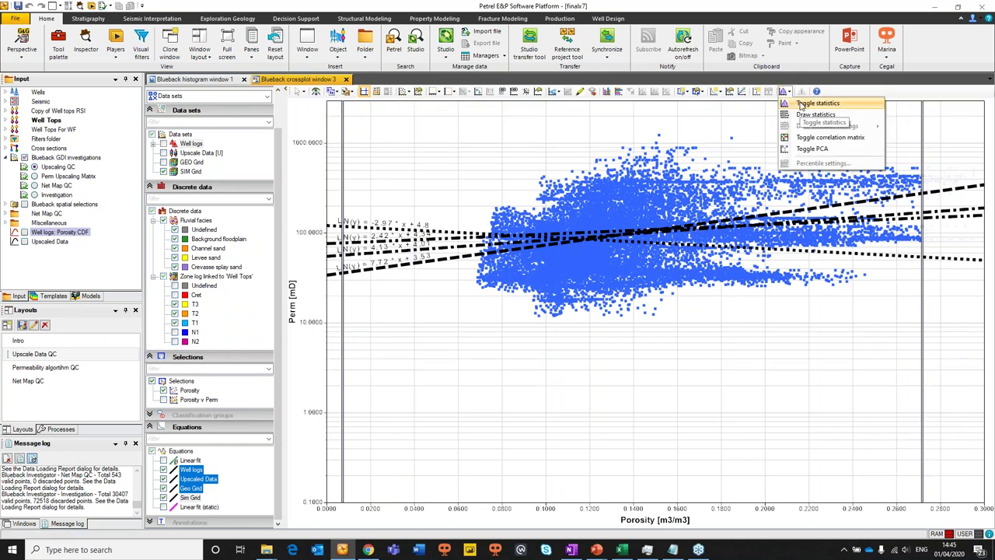
{"action": "left_click", "coordinate": [802, 104]}
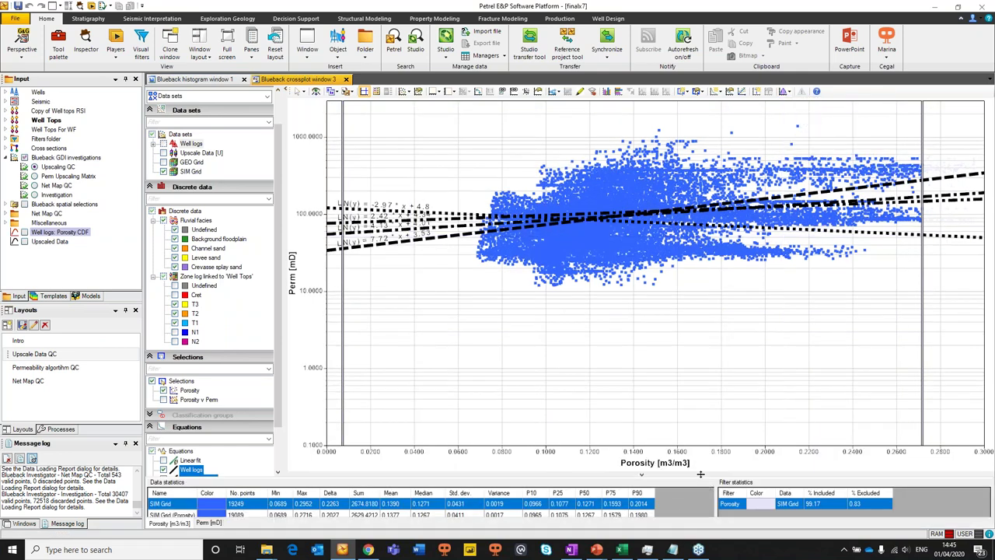
{"action": "left_click_drag", "start_coordinate": [700, 473], "coordinate": [731, 418]}
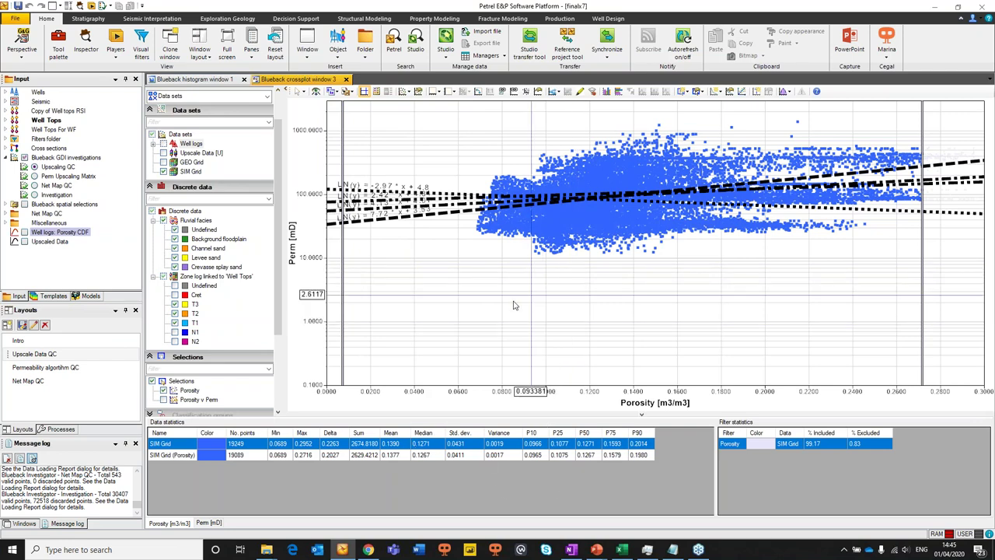
{"action": "left_click_drag", "start_coordinate": [365, 278], "coordinate": [575, 284]}
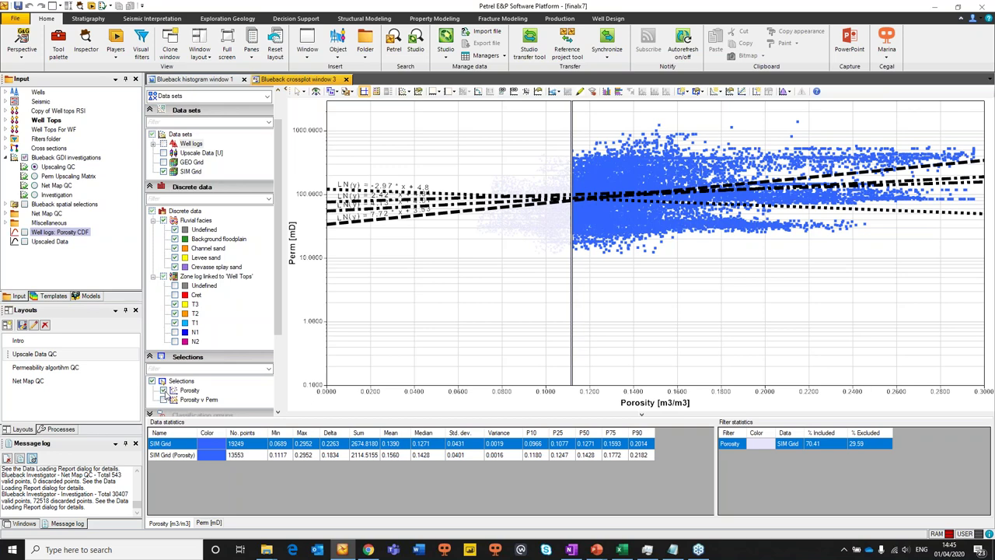
Swap Porosity for the Porosity v Perm polygon filter, move it toward higher porosity, then open Permeability algorithm QC.
{"action": "left_click", "coordinate": [163, 390]}
{"action": "left_click", "coordinate": [163, 399]}
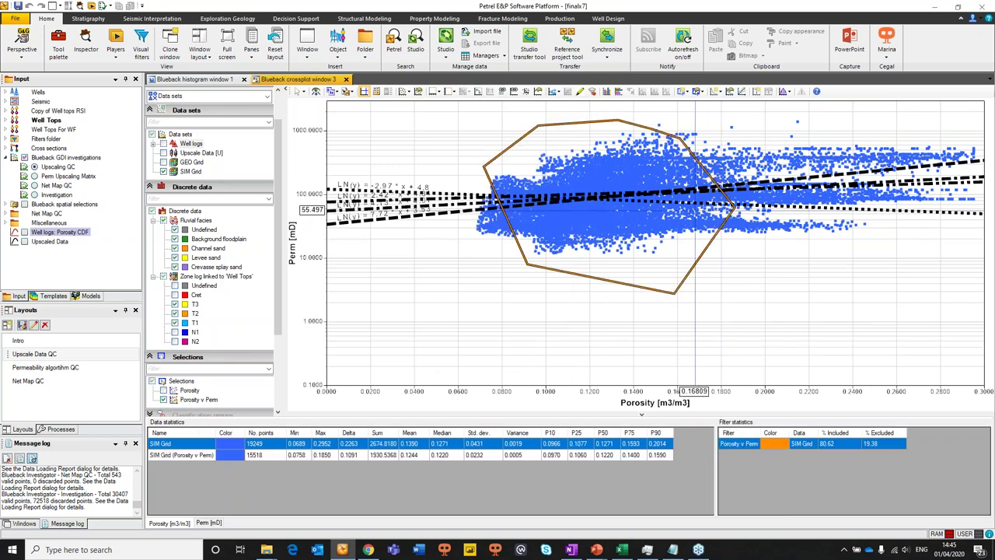
{"action": "left_click_drag", "start_coordinate": [694, 209], "coordinate": [860, 224]}
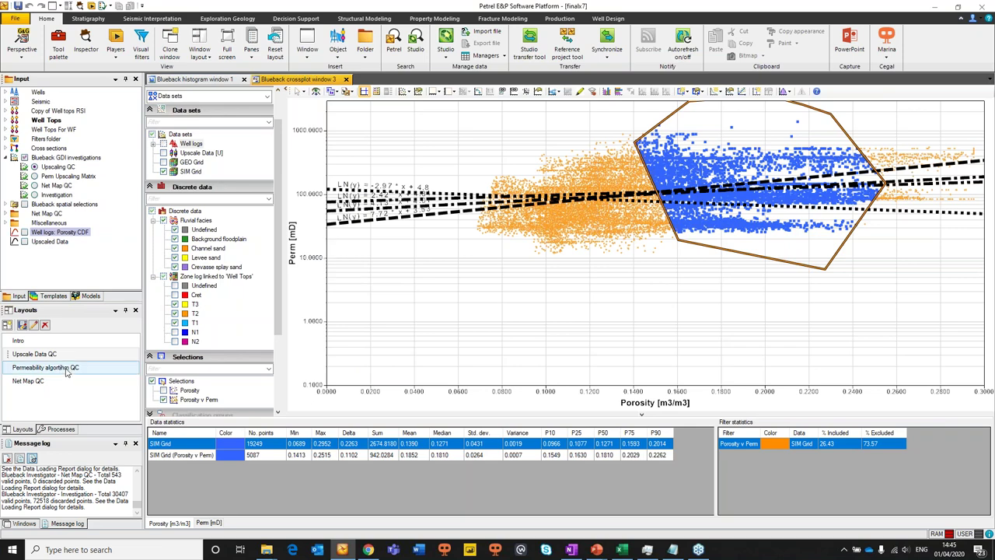
{"action": "left_click", "coordinate": [67, 369]}
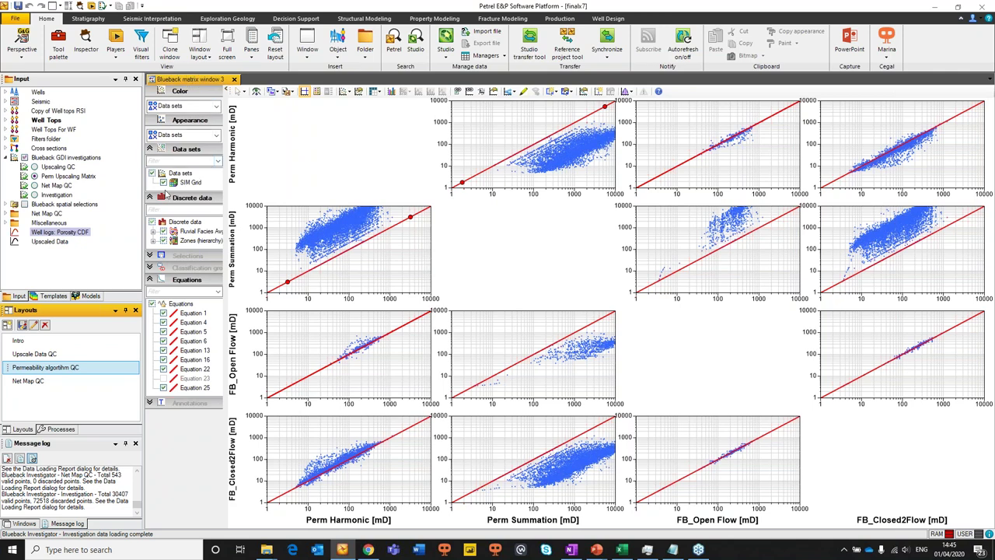
Pick SIM Grid, expand Fluvial Facies and Zones (hierarchy), and open the matrix dimensions dropdown.
{"action": "left_click", "coordinate": [186, 183]}
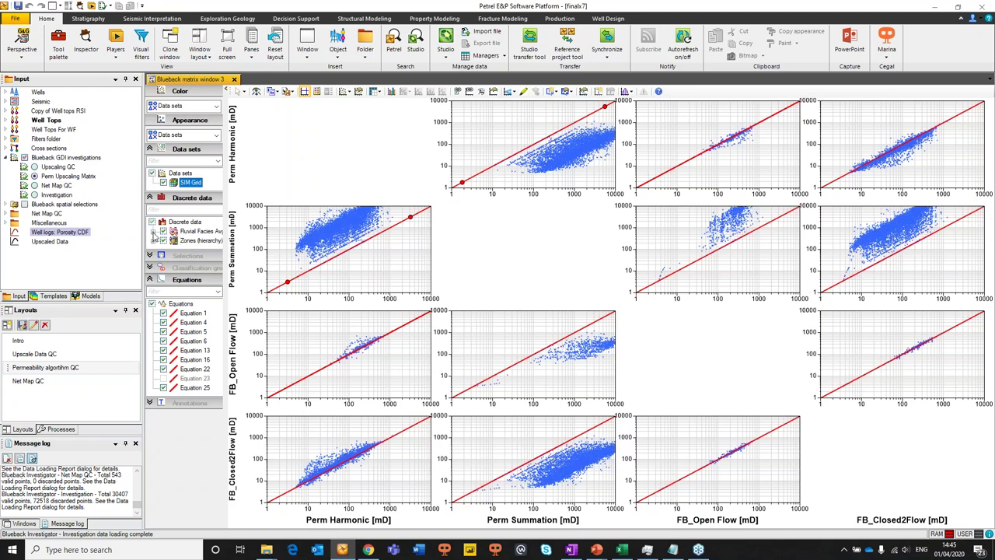
{"action": "left_click", "coordinate": [153, 231]}
{"action": "left_click", "coordinate": [154, 278]}
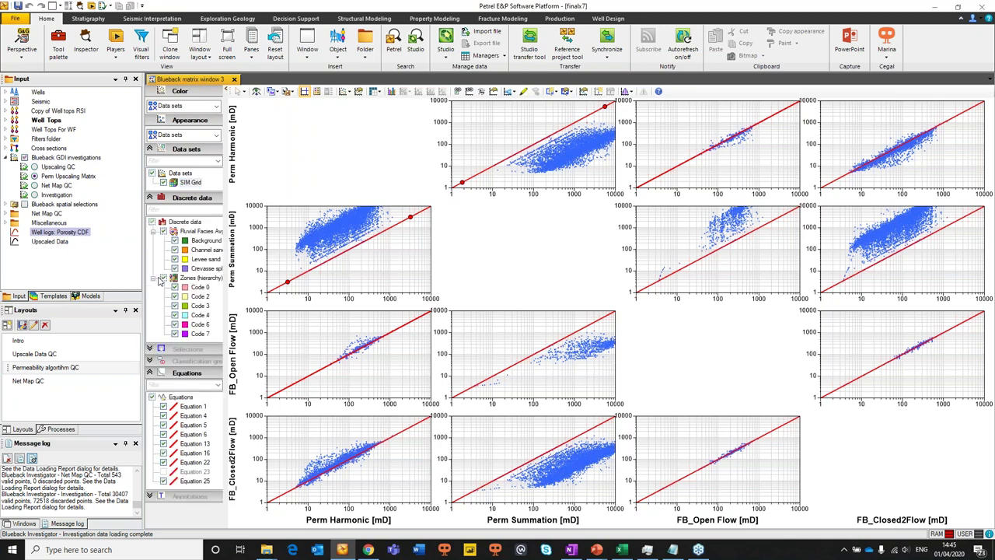
{"action": "left_click", "coordinate": [204, 279]}
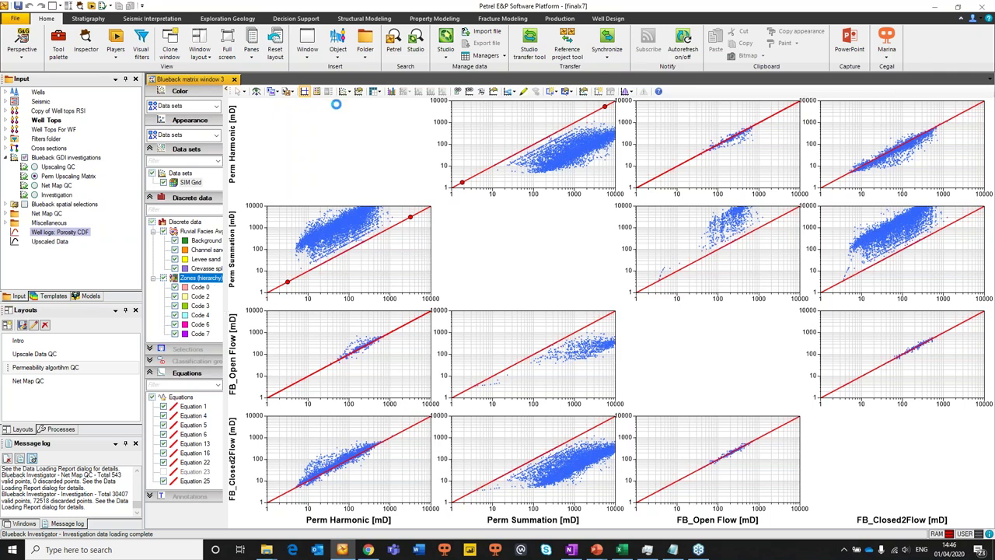
{"action": "left_click", "coordinate": [380, 98]}
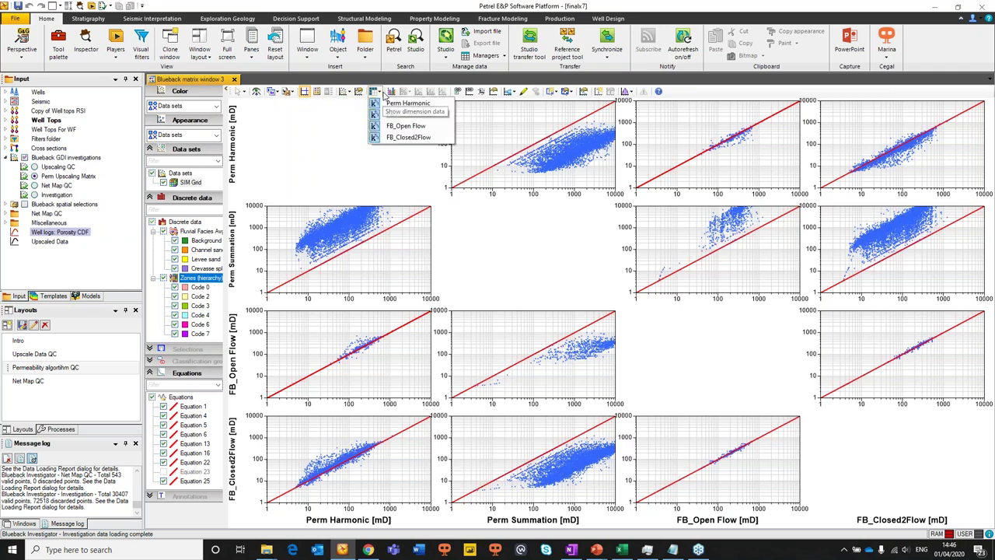
{"action": "left_click", "coordinate": [381, 95]}
{"action": "left_click", "coordinate": [381, 95]}
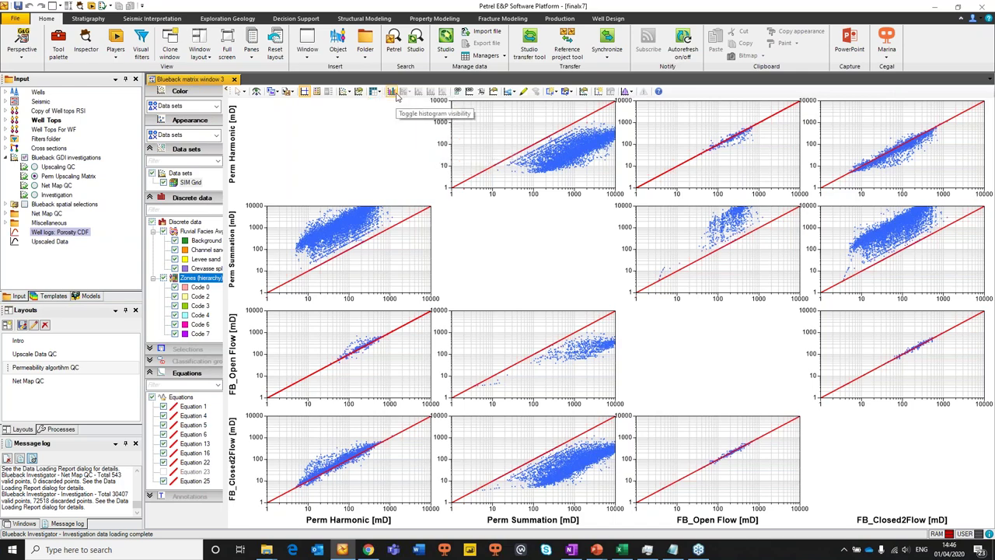
Turn on diagonal histograms and inspect the red 1:1 equation lines, including Perm Summation's.
{"action": "left_click", "coordinate": [394, 92]}
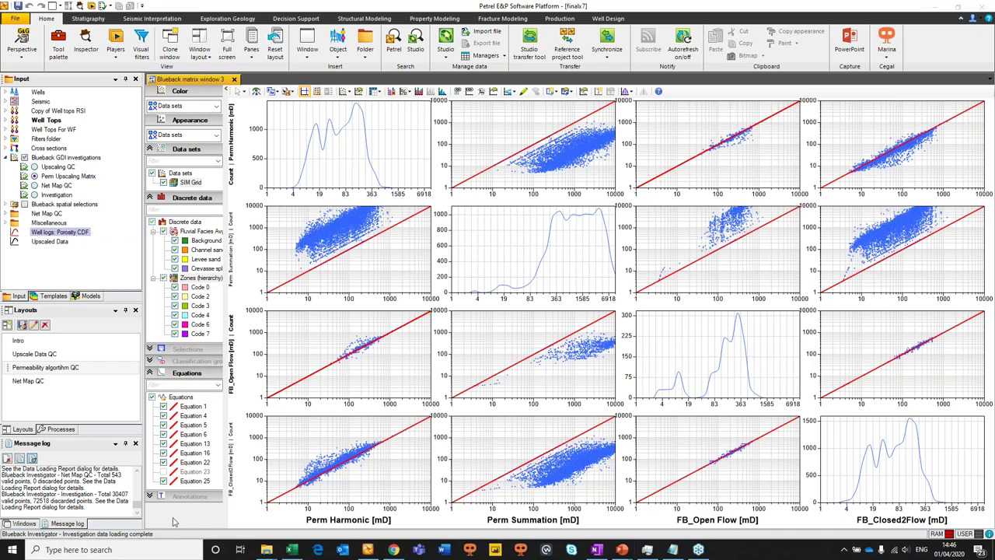
{"action": "left_click", "coordinate": [365, 457]}
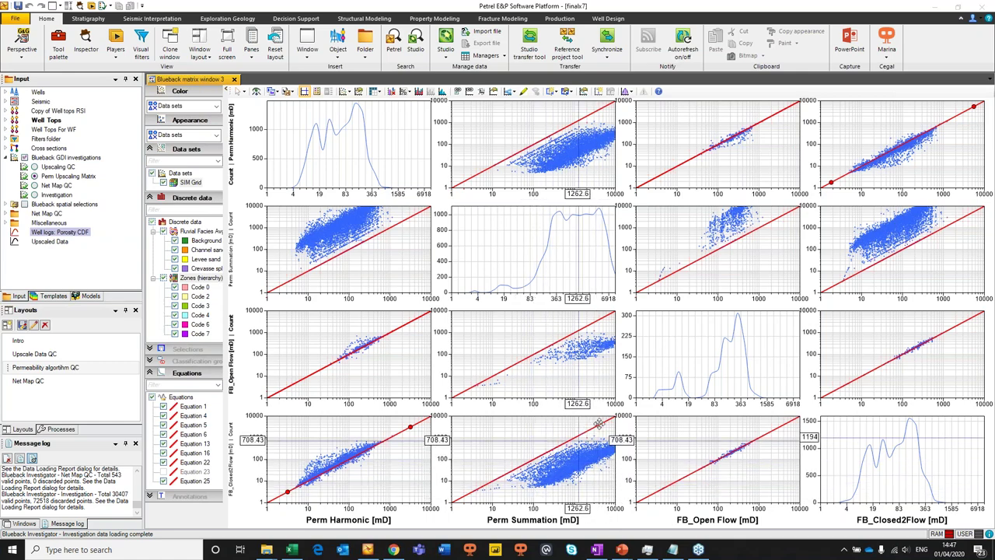
{"action": "left_click", "coordinate": [594, 426]}
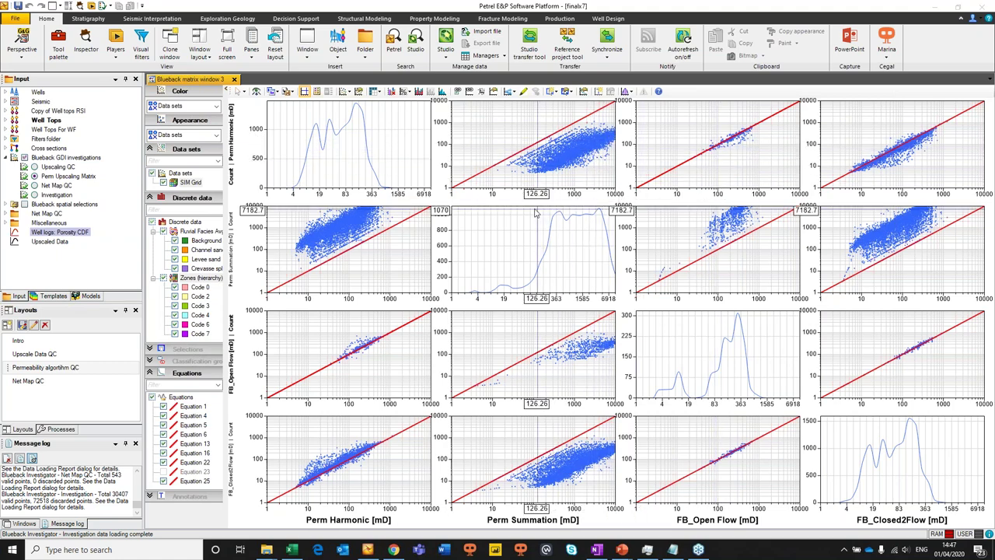
Turn on Draw point density and turn off Draw data for the matrix crossplots.
{"action": "left_click", "coordinate": [354, 90]}
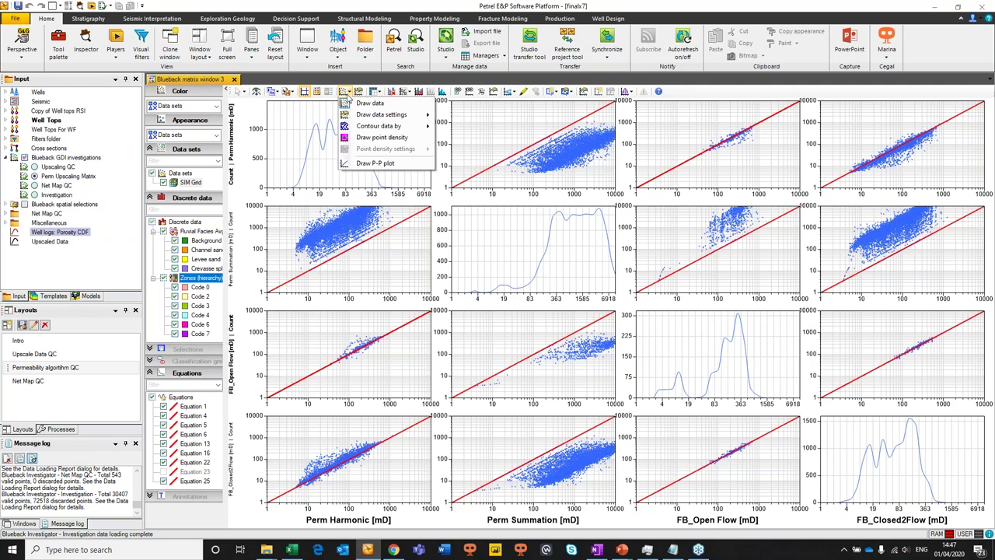
{"action": "left_click", "coordinate": [358, 138]}
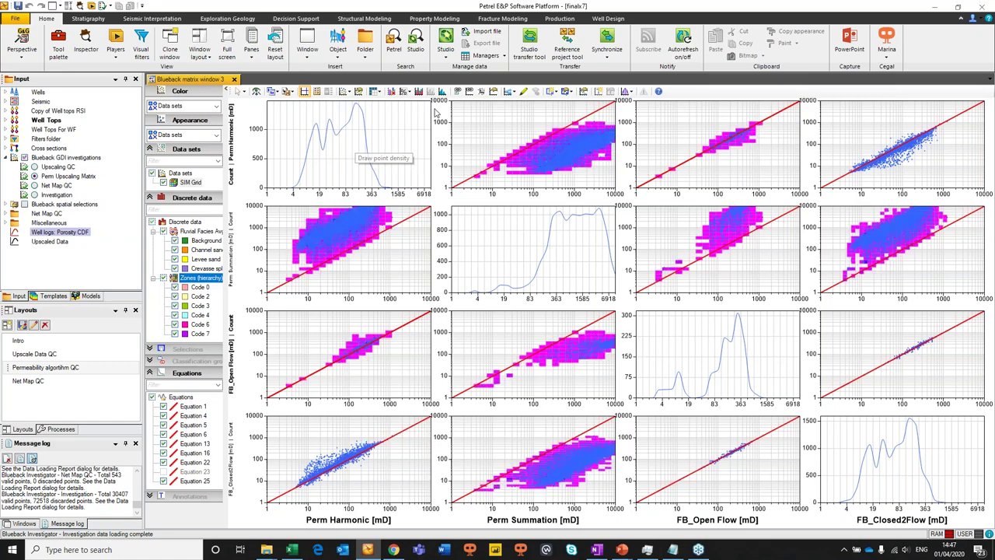
{"action": "left_click", "coordinate": [347, 92]}
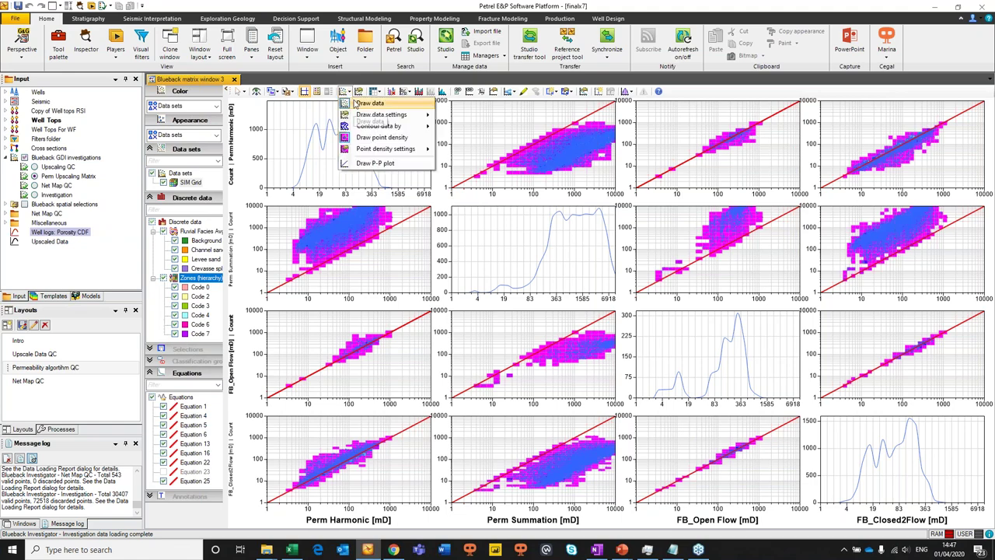
{"action": "left_click", "coordinate": [356, 104]}
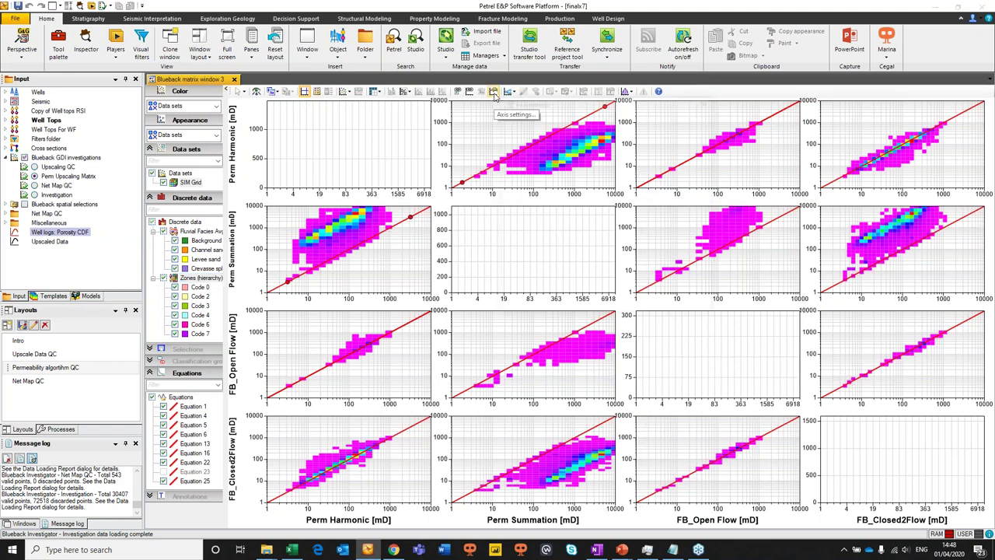
Set the FB_Open Flow axis Min and Max to Auto for the Investigation, then switch to Net Map QC.
{"action": "left_click", "coordinate": [494, 92]}
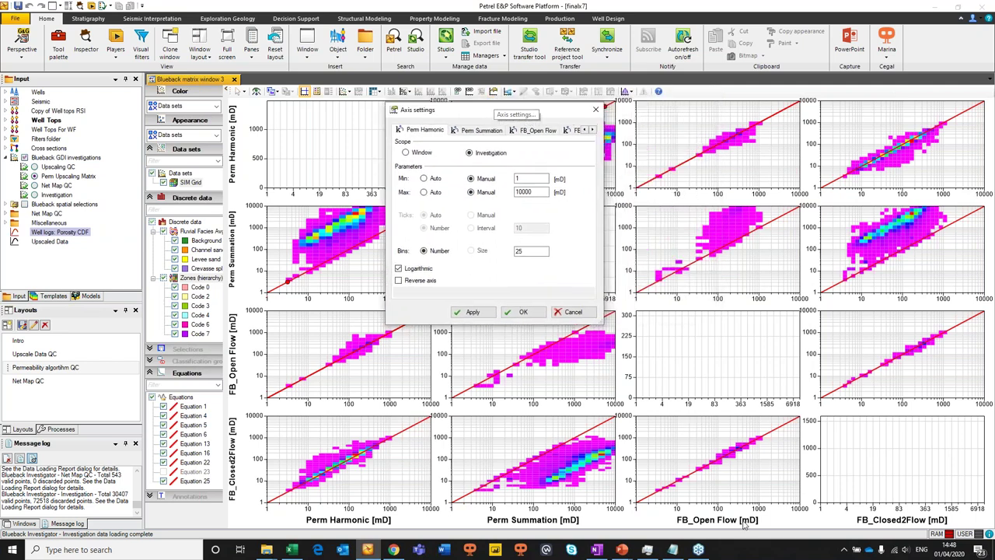
{"action": "left_click", "coordinate": [557, 132]}
{"action": "left_click", "coordinate": [423, 179]}
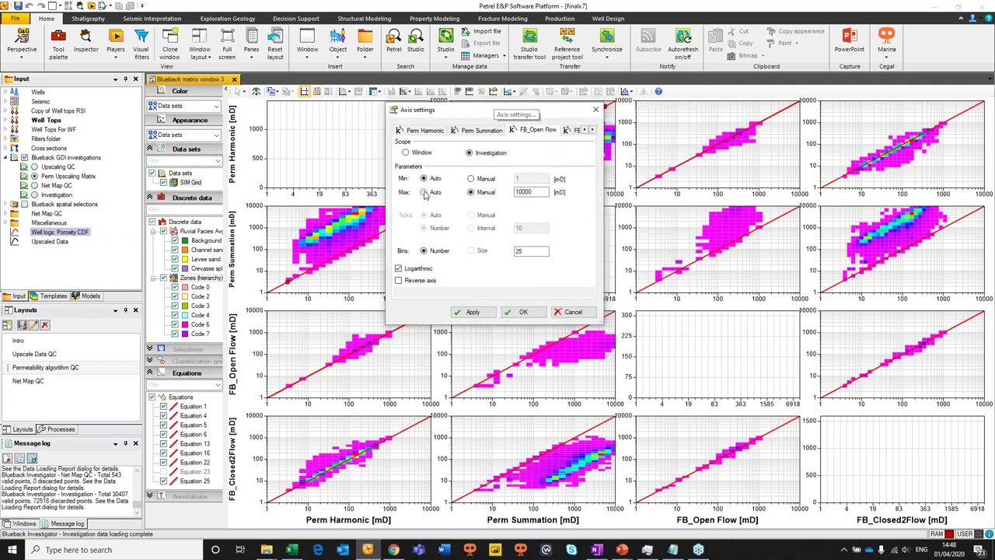
{"action": "left_click", "coordinate": [424, 191]}
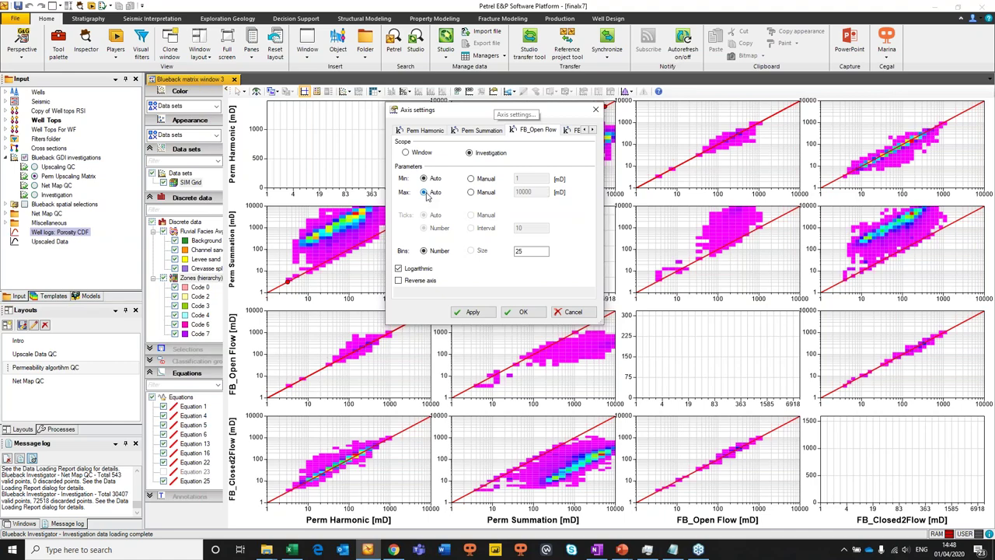
{"action": "left_click", "coordinate": [523, 312]}
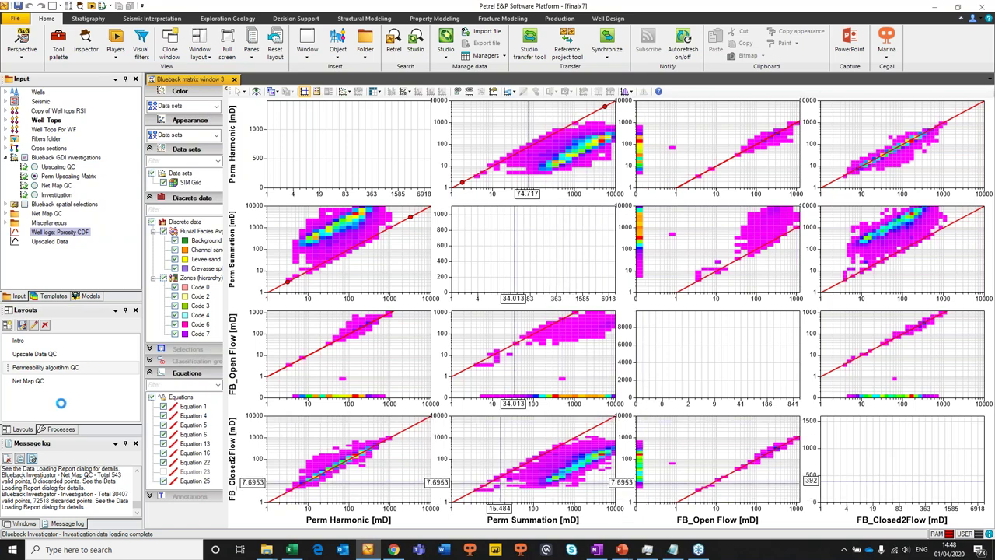
{"action": "left_click", "coordinate": [34, 381]}
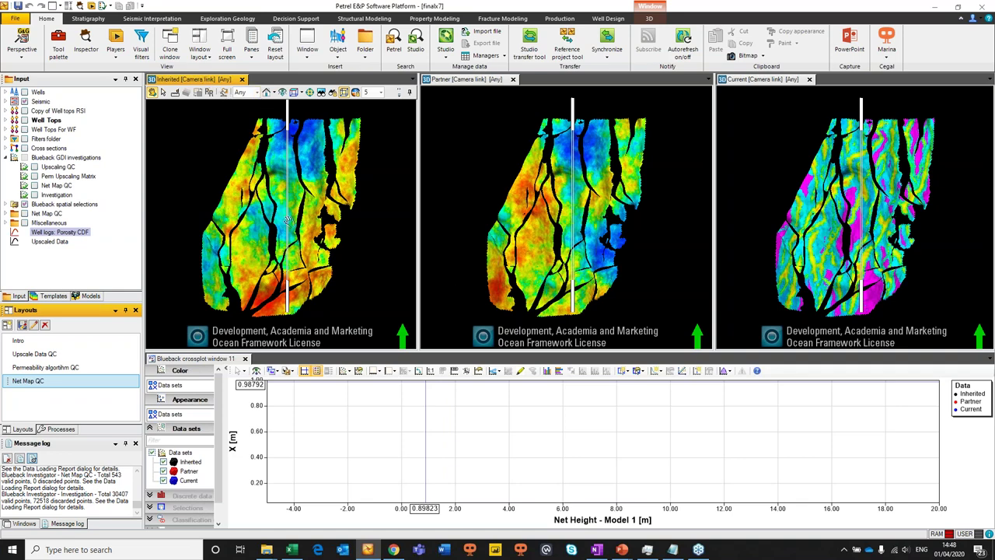
Activate the Partner and Current views, select Zone Net Height Map Models 1–3, and activate the crossplot.
{"action": "left_click", "coordinate": [570, 207]}
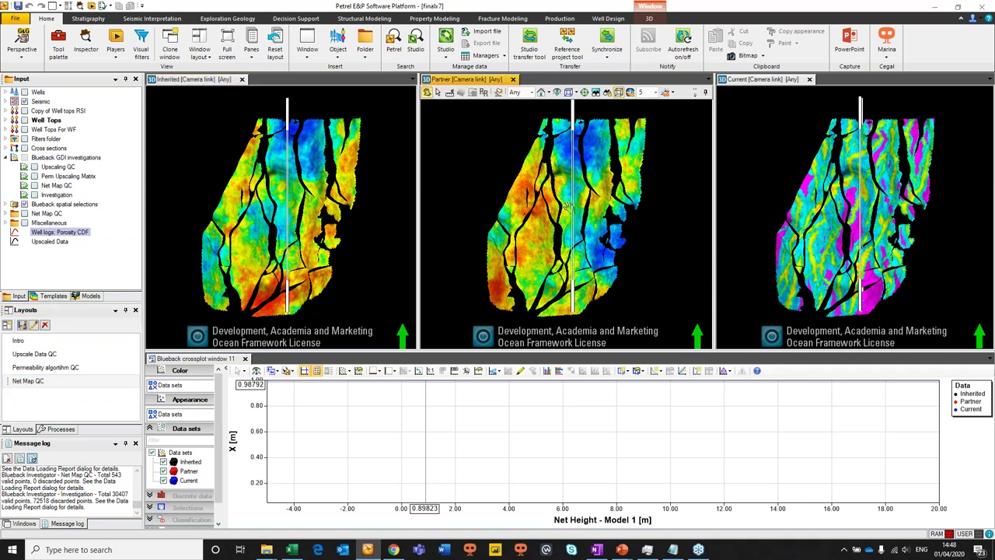
{"action": "left_click", "coordinate": [845, 231]}
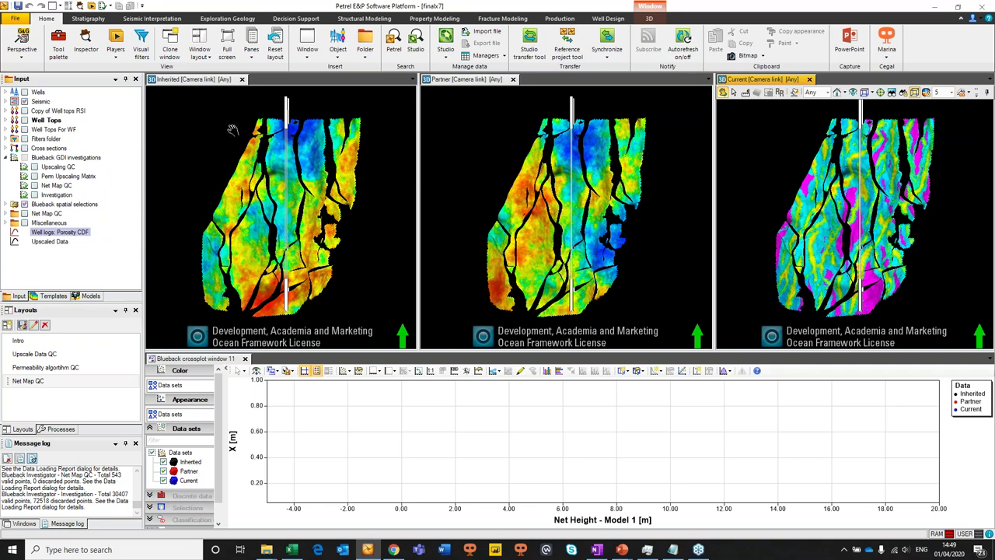
{"action": "left_click", "coordinate": [6, 213]}
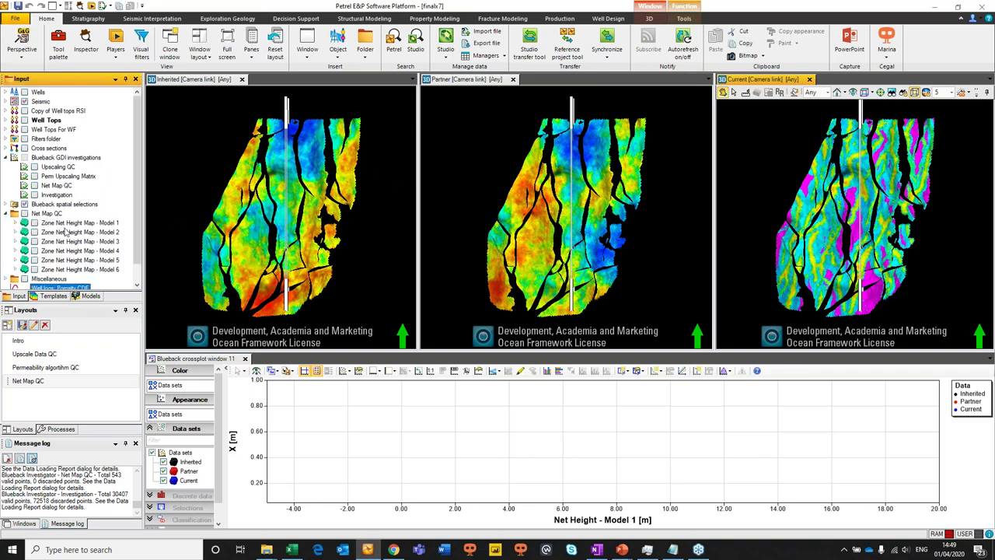
{"action": "left_click", "coordinate": [80, 223]}
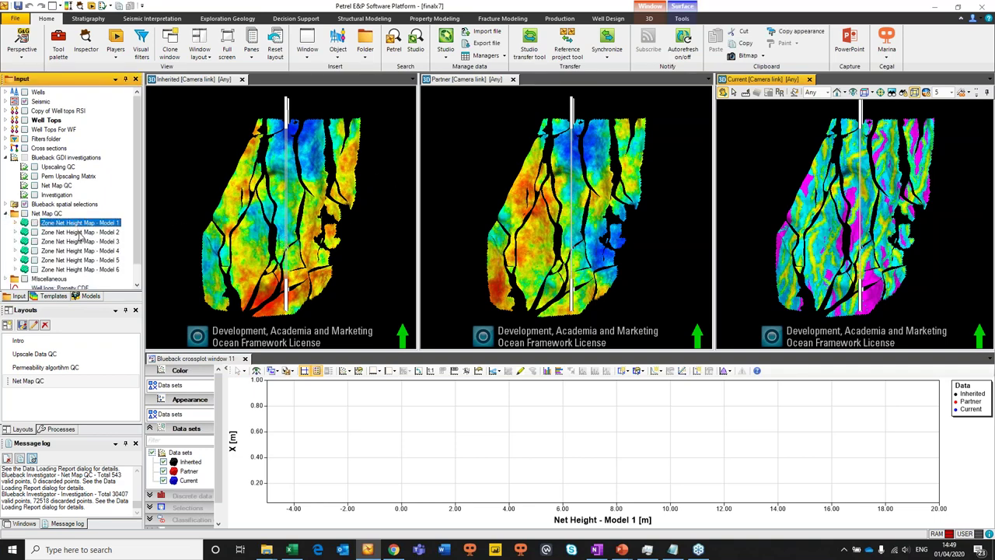
{"action": "left_click", "coordinate": [81, 231]}
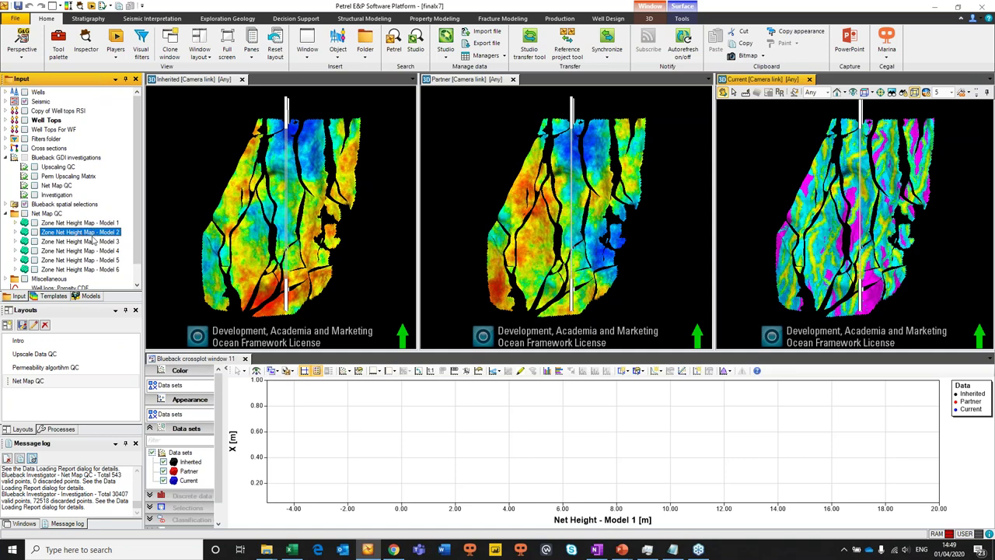
{"action": "left_click", "coordinate": [91, 241]}
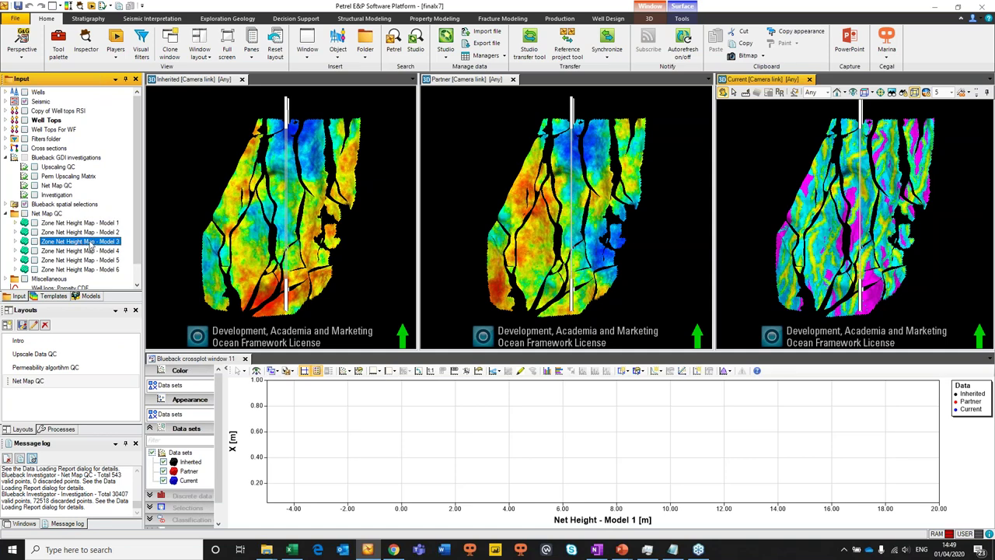
{"action": "left_click", "coordinate": [252, 419]}
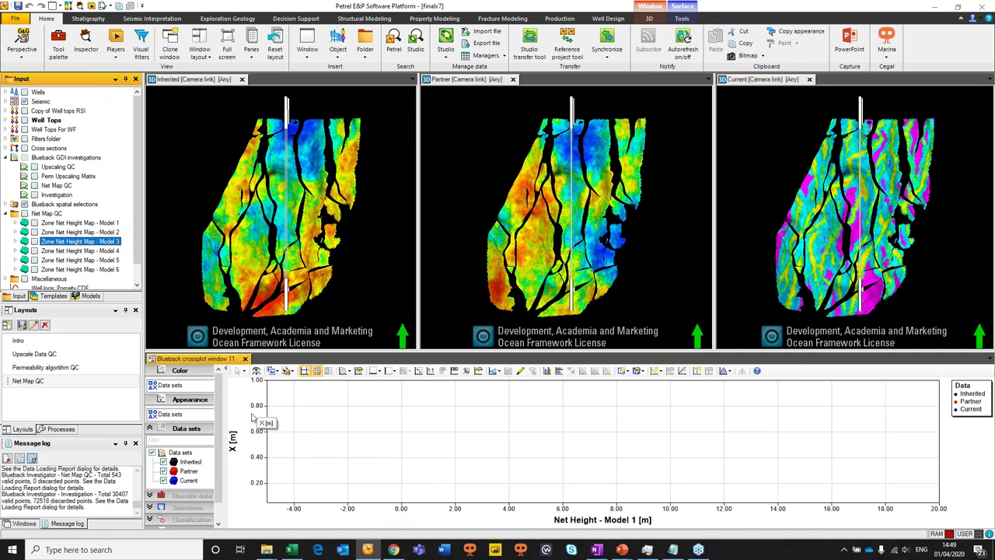
Create a new Blueback spatial selection and move its box to the upper right of the Inherited map.
{"action": "left_click", "coordinate": [336, 56]}
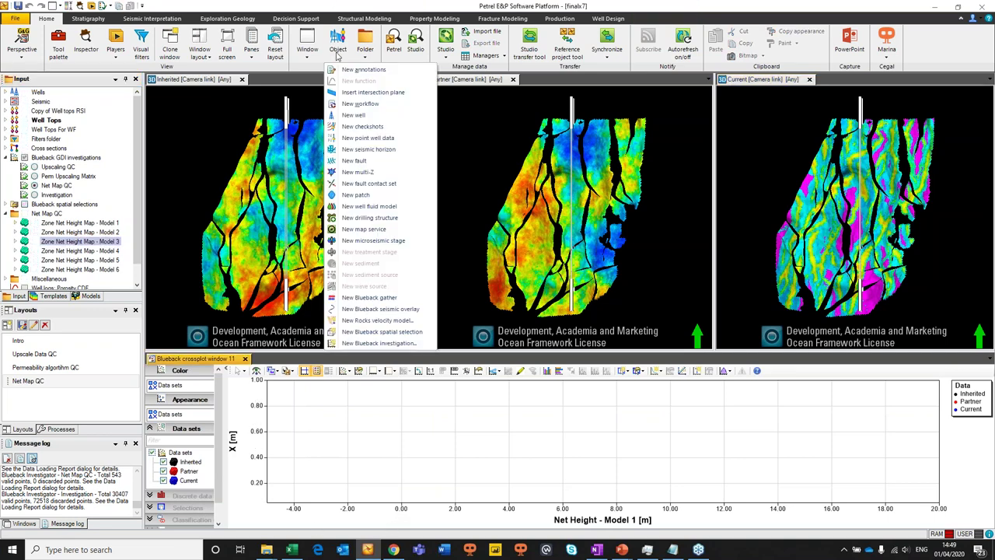
{"action": "left_click", "coordinate": [401, 334]}
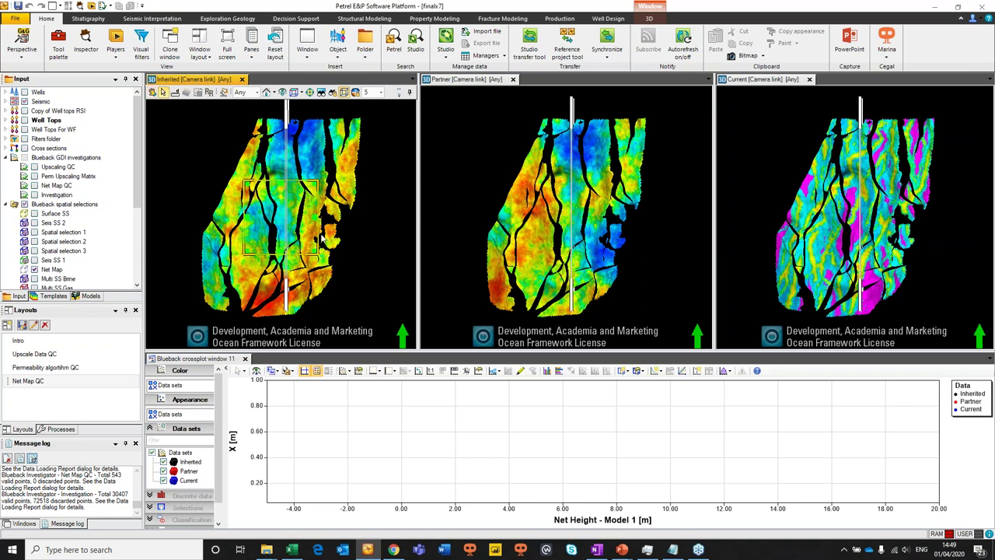
{"action": "left_click_drag", "start_coordinate": [319, 233], "coordinate": [378, 199]}
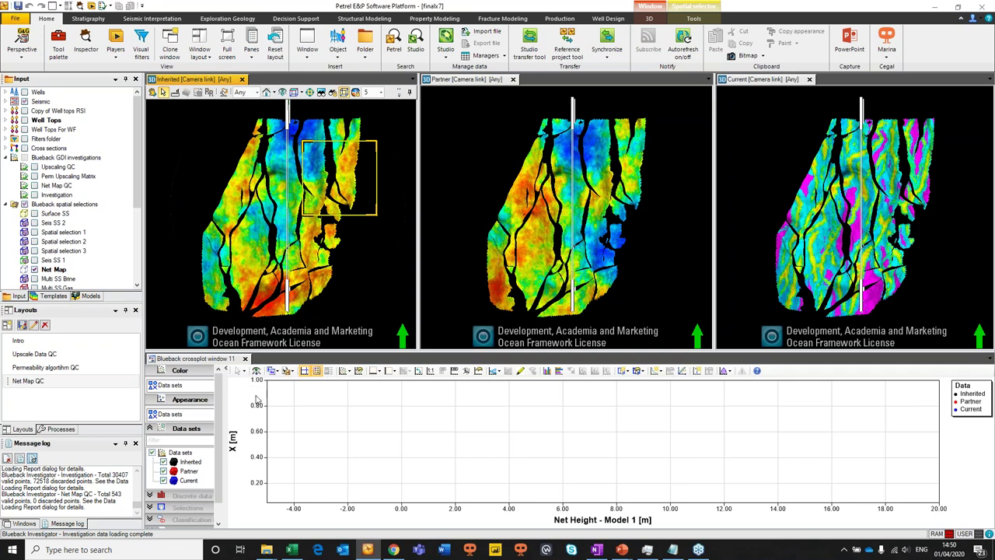
Load the transect data into the crossplot, with Net Height - Model 1 vertical and y-index horizontal.
{"action": "left_click", "coordinate": [256, 399]}
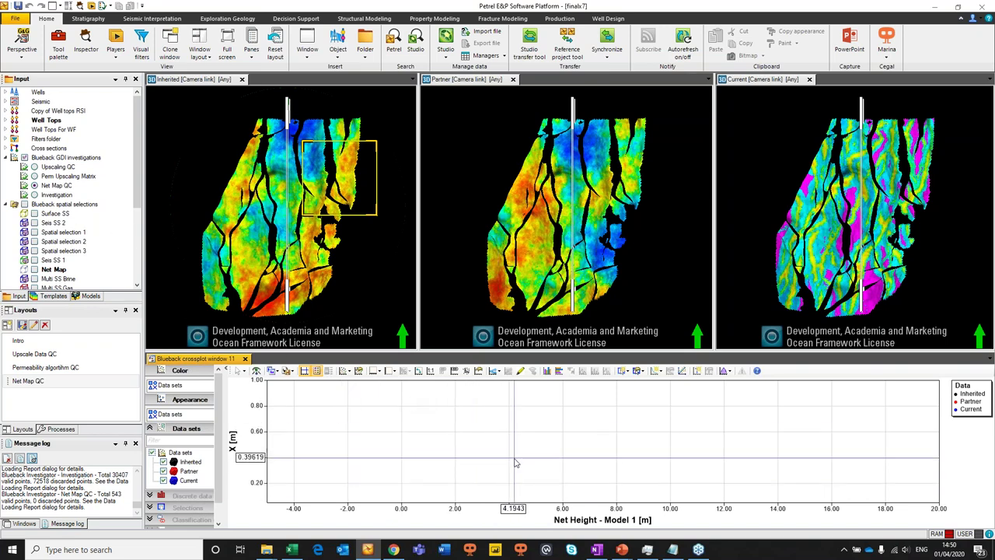
{"action": "left_click", "coordinate": [256, 370]}
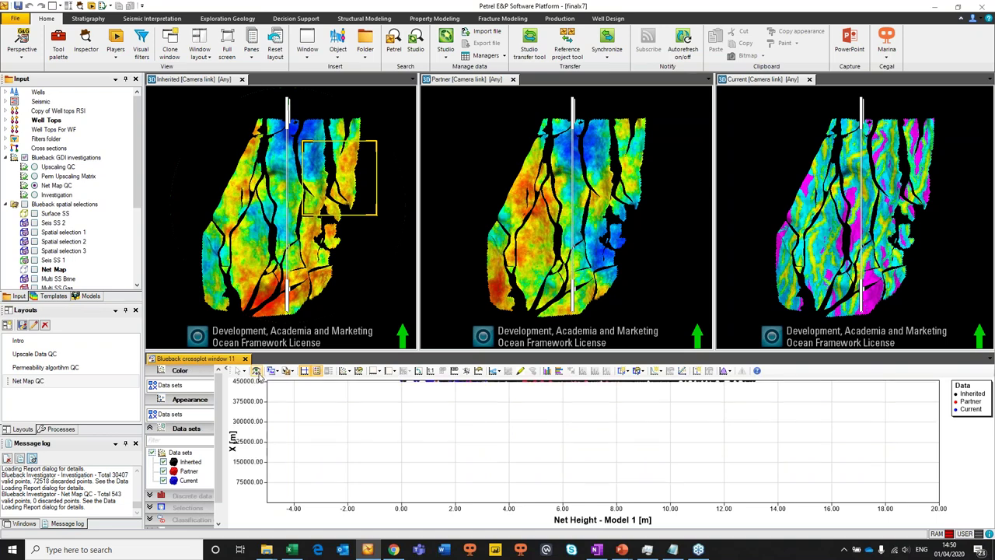
{"action": "left_click", "coordinate": [394, 371]}
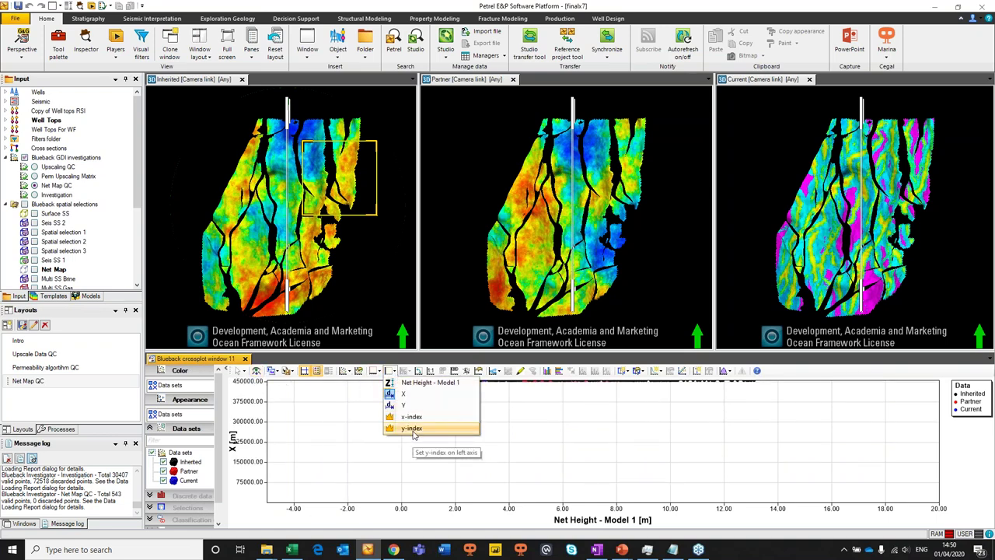
{"action": "left_click", "coordinate": [420, 382]}
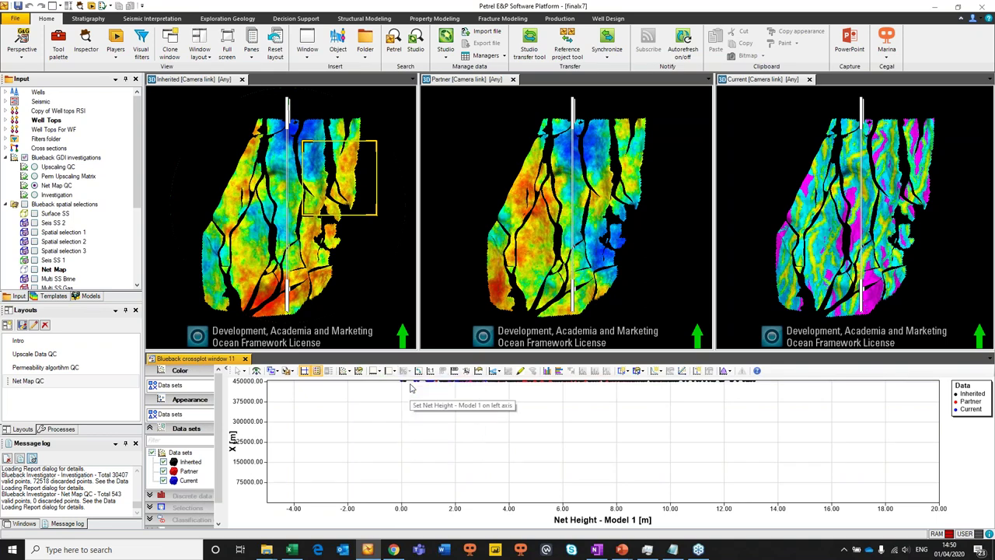
{"action": "left_click", "coordinate": [378, 372]}
{"action": "left_click", "coordinate": [387, 373]}
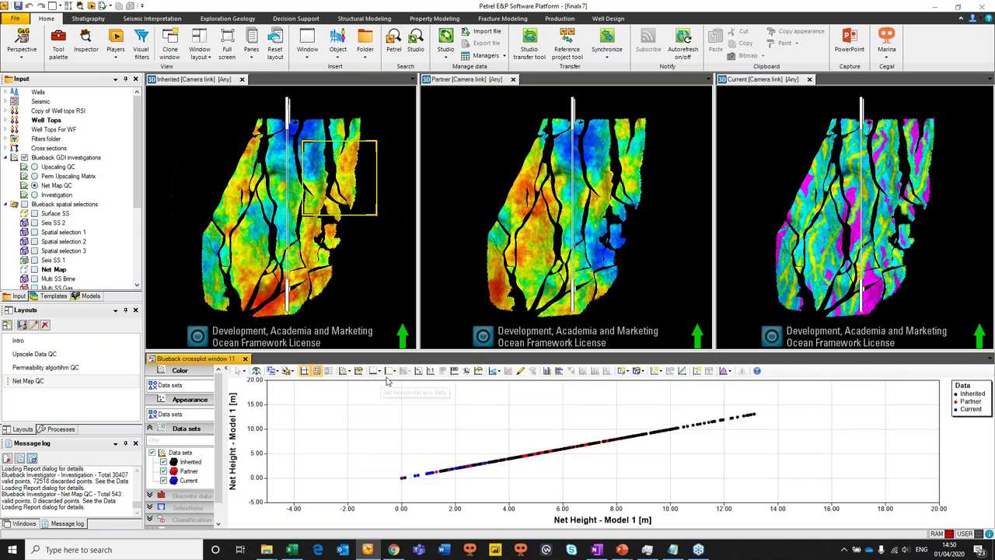
{"action": "left_click", "coordinate": [388, 371]}
{"action": "left_click", "coordinate": [402, 430]}
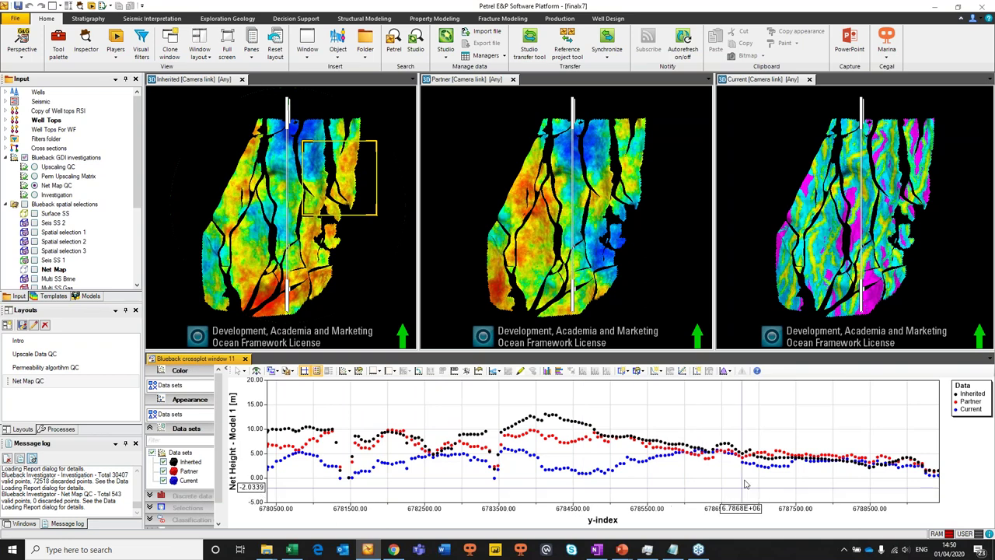
Slide the transect plane west to the map edge, then back near the centre, checking an Inherited cell value.
{"action": "left_click", "coordinate": [288, 268]}
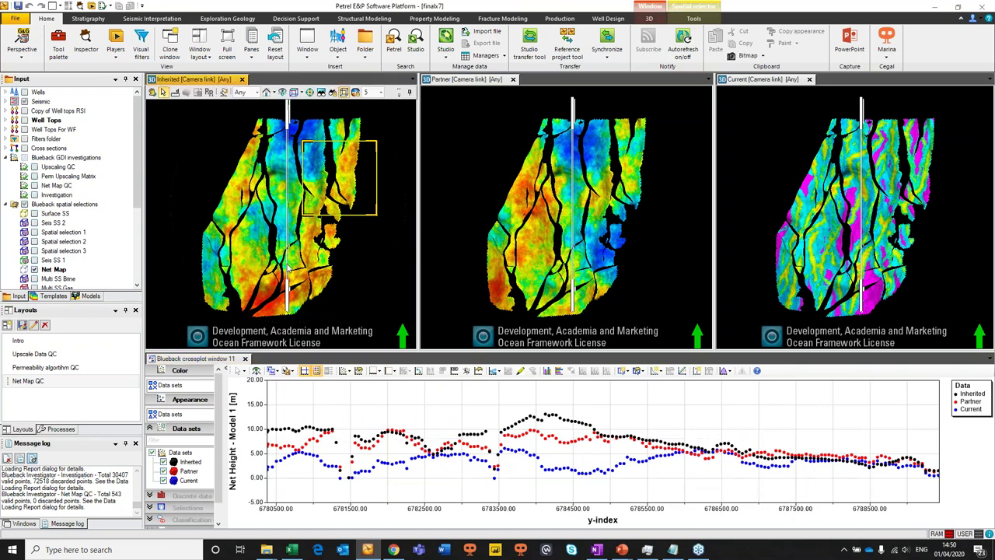
{"action": "left_click_drag", "start_coordinate": [287, 268], "coordinate": [292, 290]}
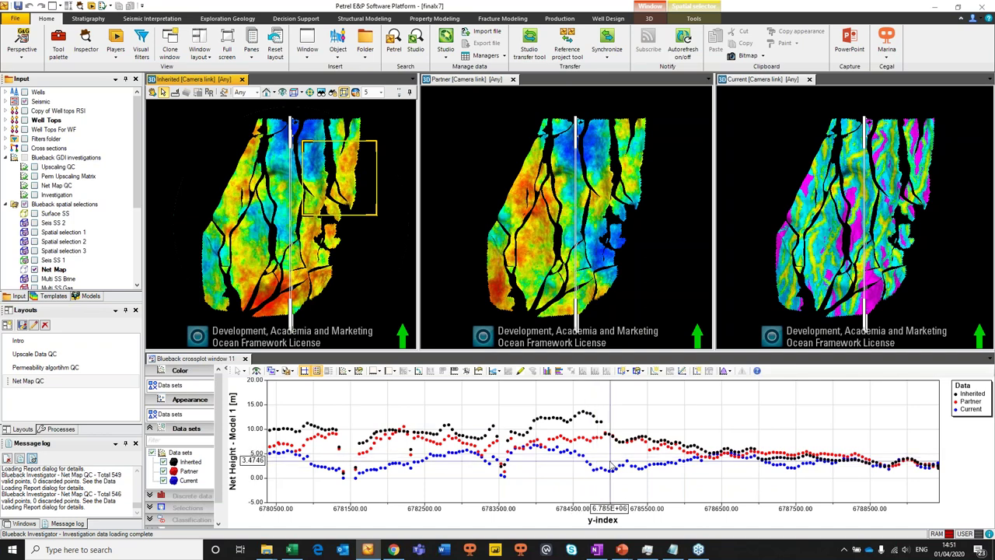
{"action": "left_click_drag", "start_coordinate": [290, 269], "coordinate": [247, 269]}
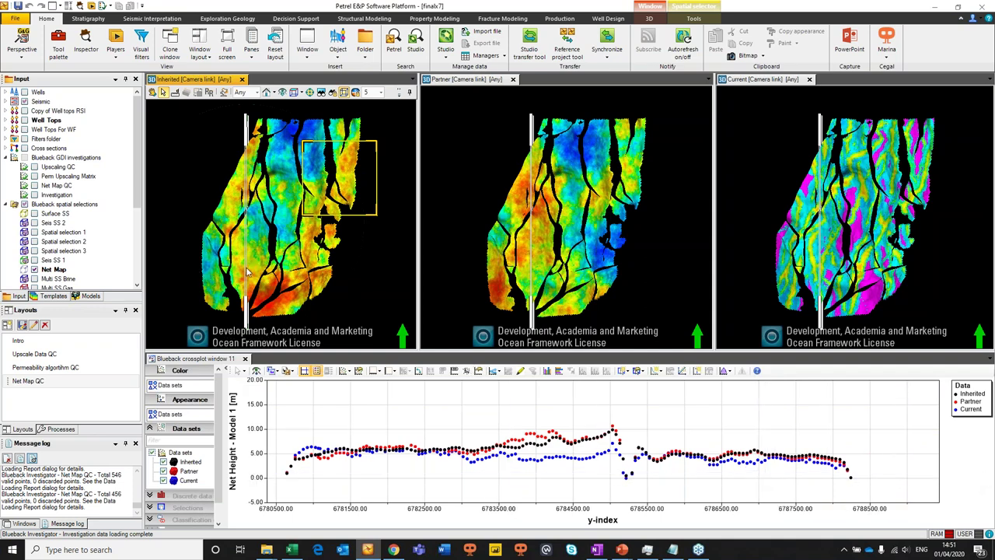
{"action": "left_click_drag", "start_coordinate": [247, 270], "coordinate": [217, 277]}
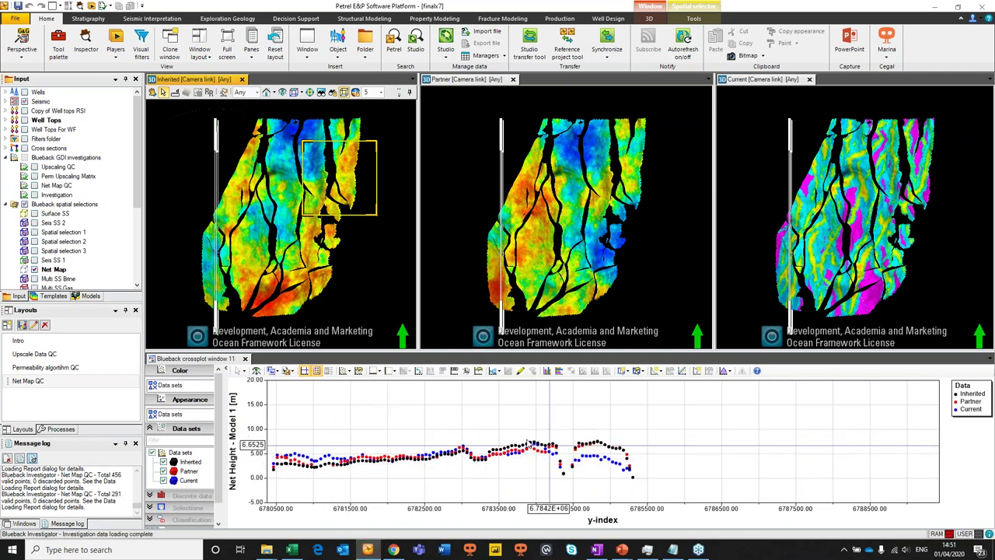
{"action": "left_click_drag", "start_coordinate": [218, 279], "coordinate": [315, 276]}
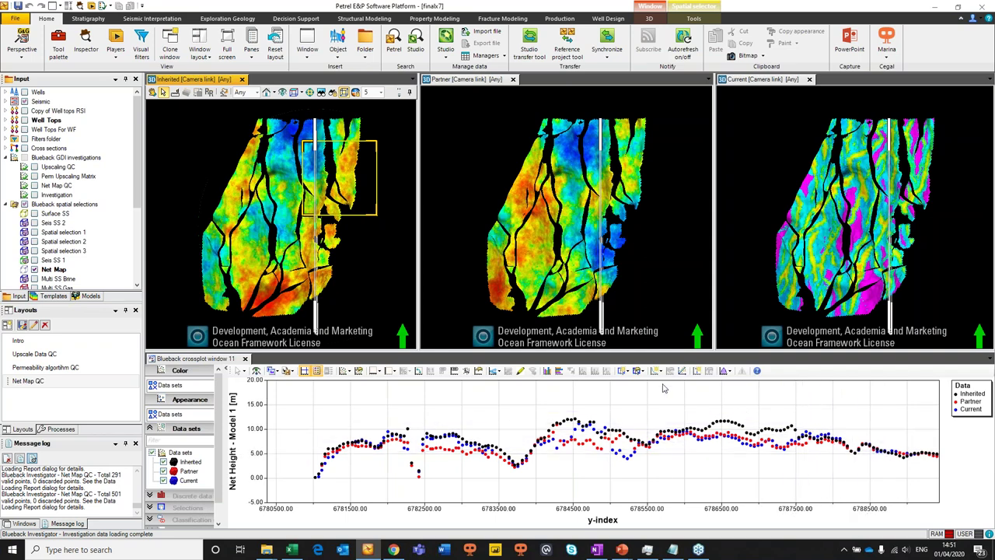
{"action": "left_click_drag", "start_coordinate": [317, 246], "coordinate": [286, 238]}
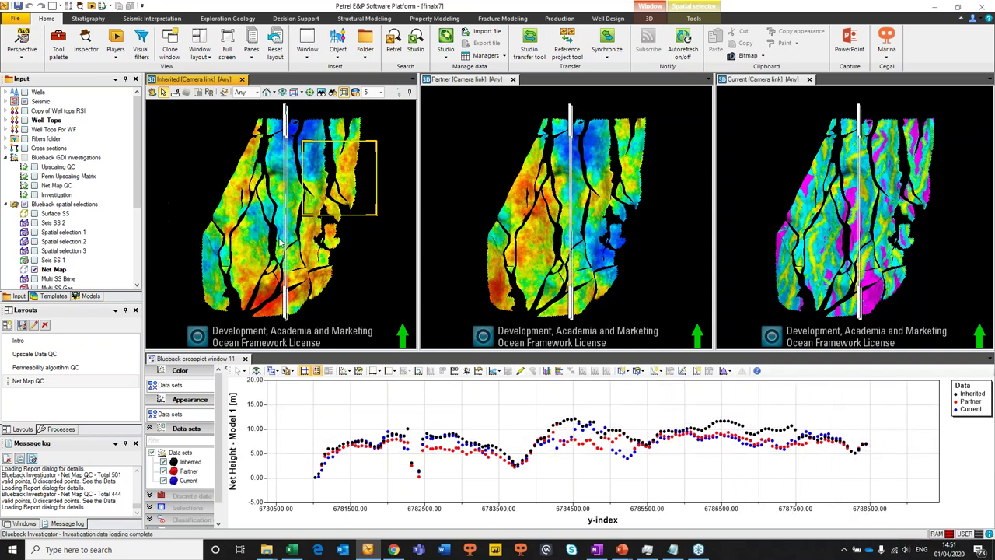
{"action": "left_click", "coordinate": [277, 260]}
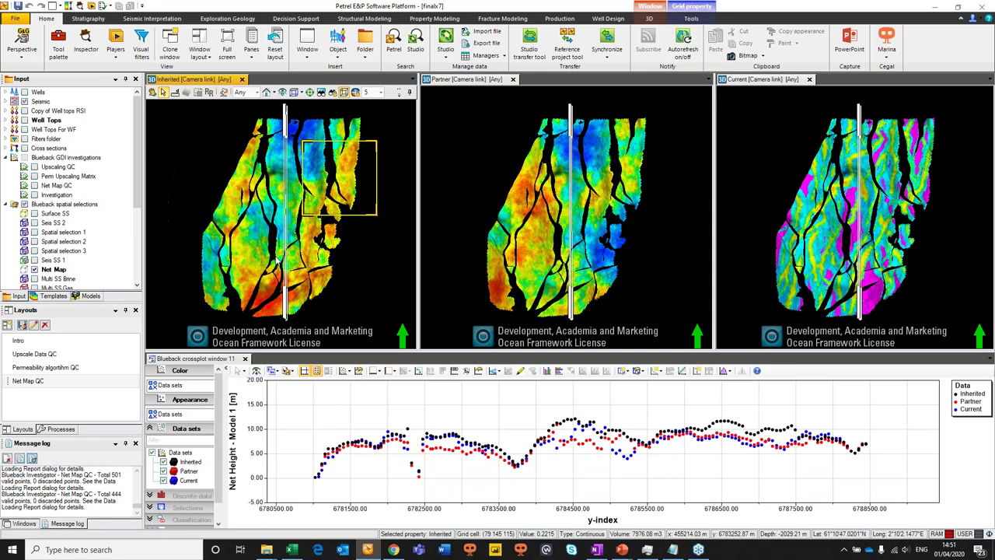
{"action": "left_click_drag", "start_coordinate": [283, 267], "coordinate": [288, 276]}
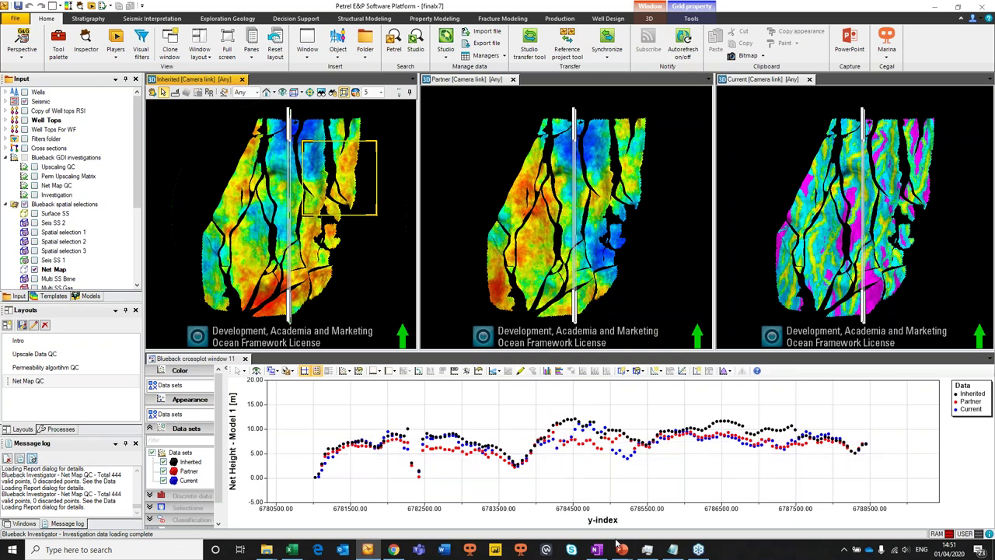
Go to the PowerPoint Slide Show thumbnail on the taskbar.
{"action": "mouse_move", "coordinate": [621, 549]}
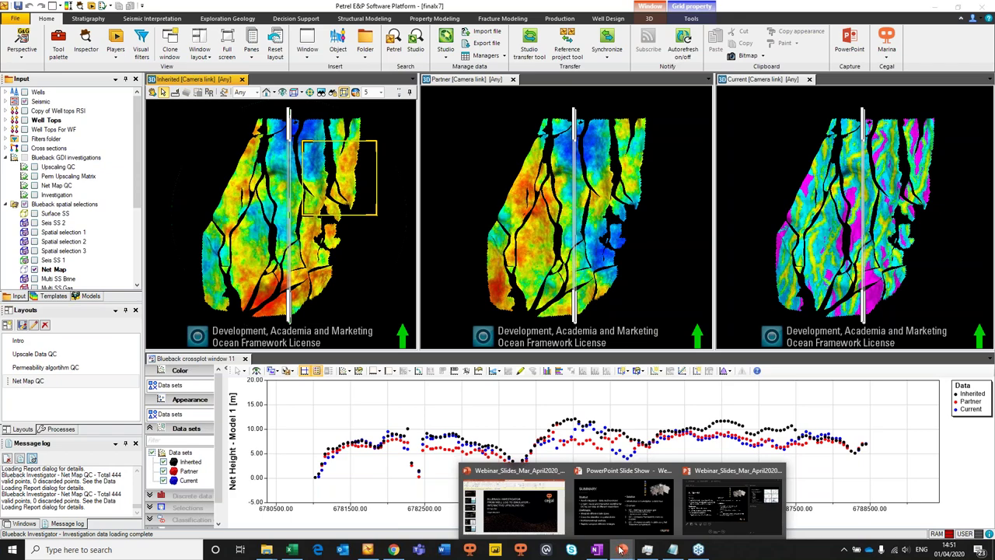